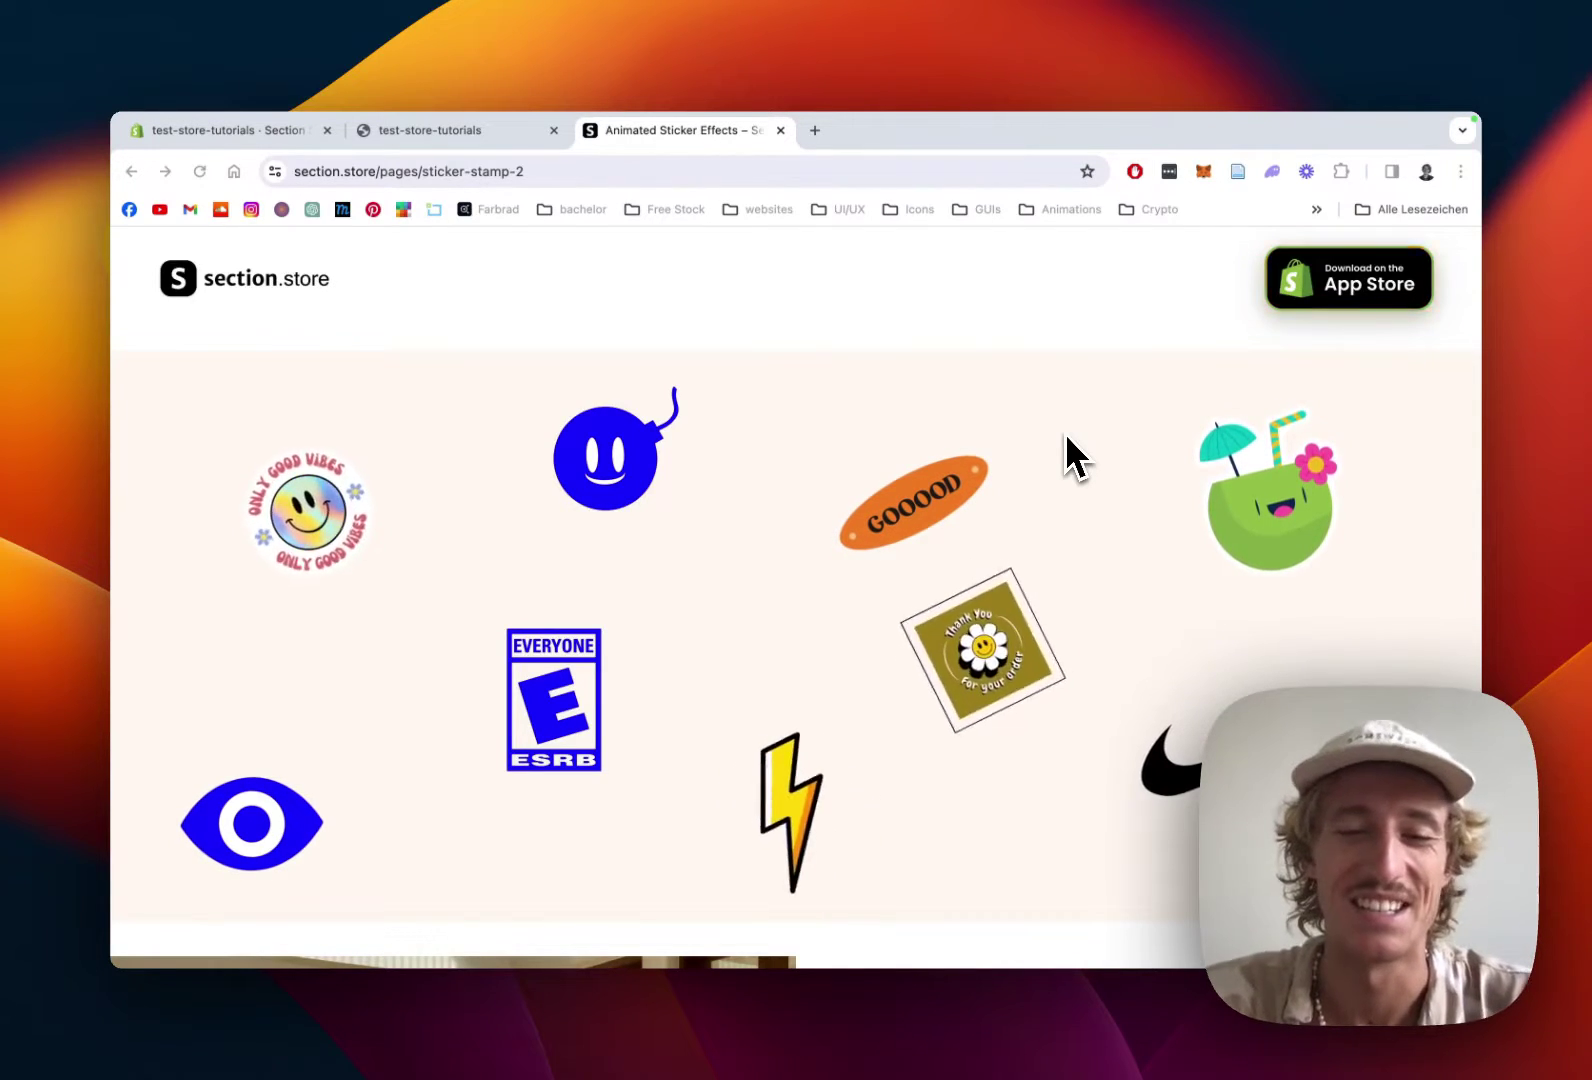
# - Browse the Animated Sticker Effects demo page, then go back to its Section Store admin page
pyautogui.scroll(-1, 1067, 437)
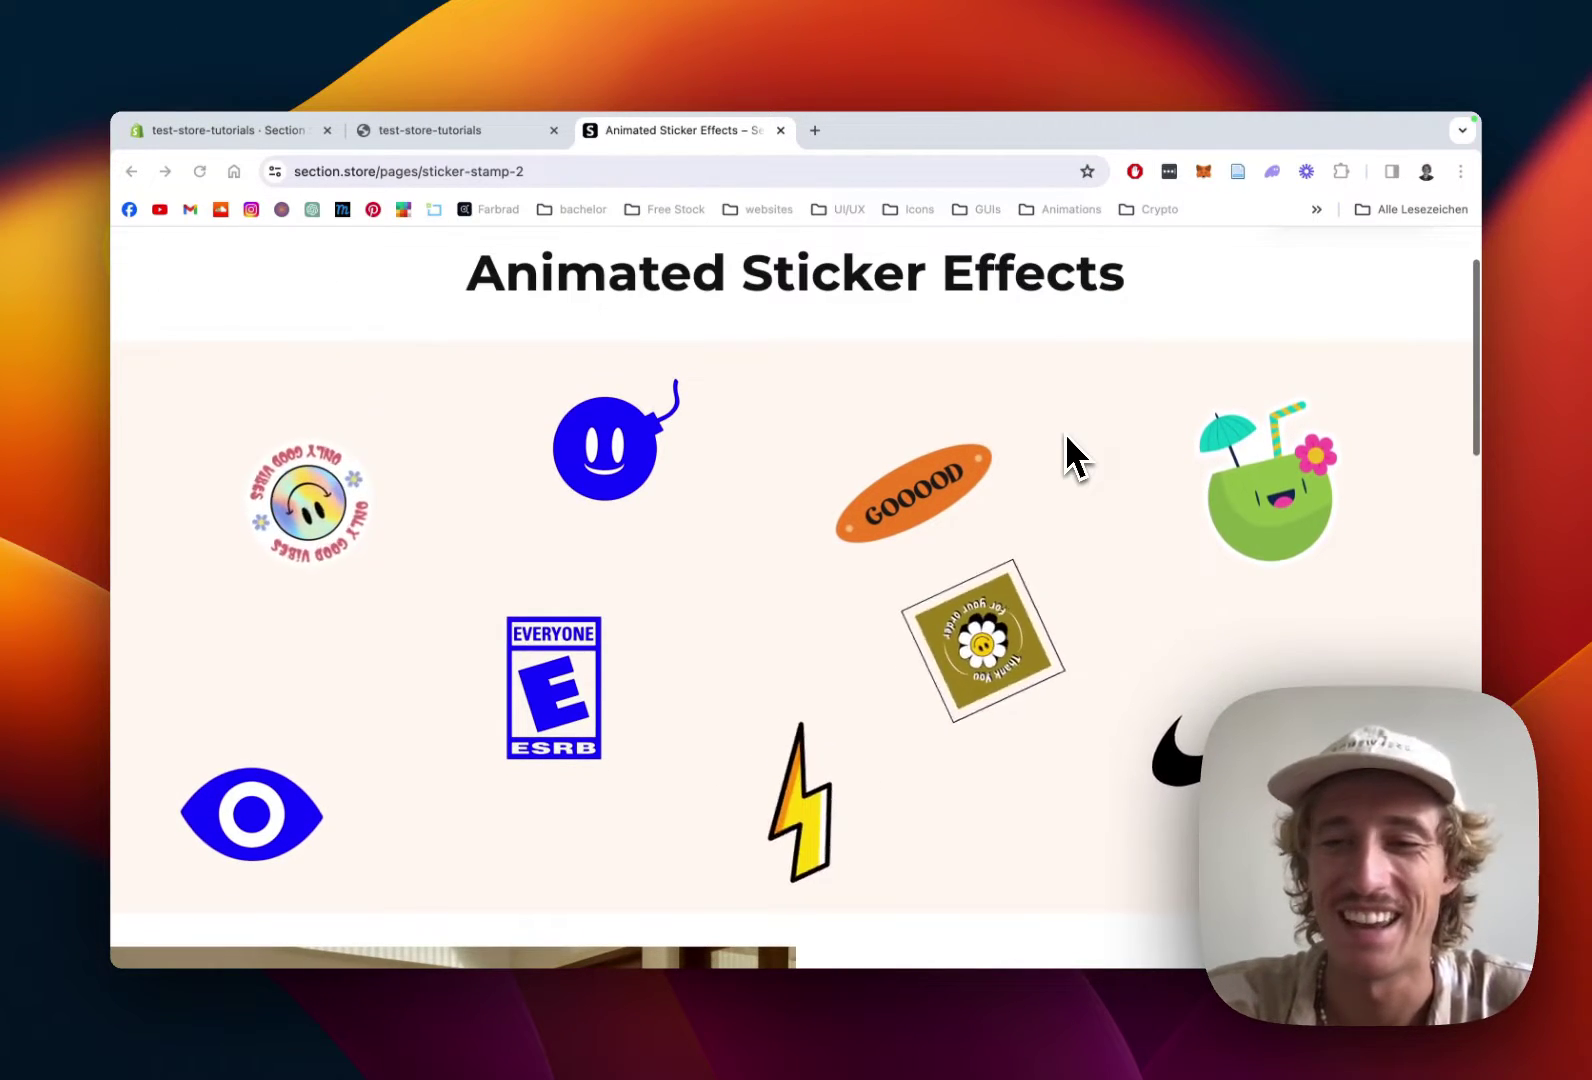
pyautogui.scroll(1, 1040, 553)
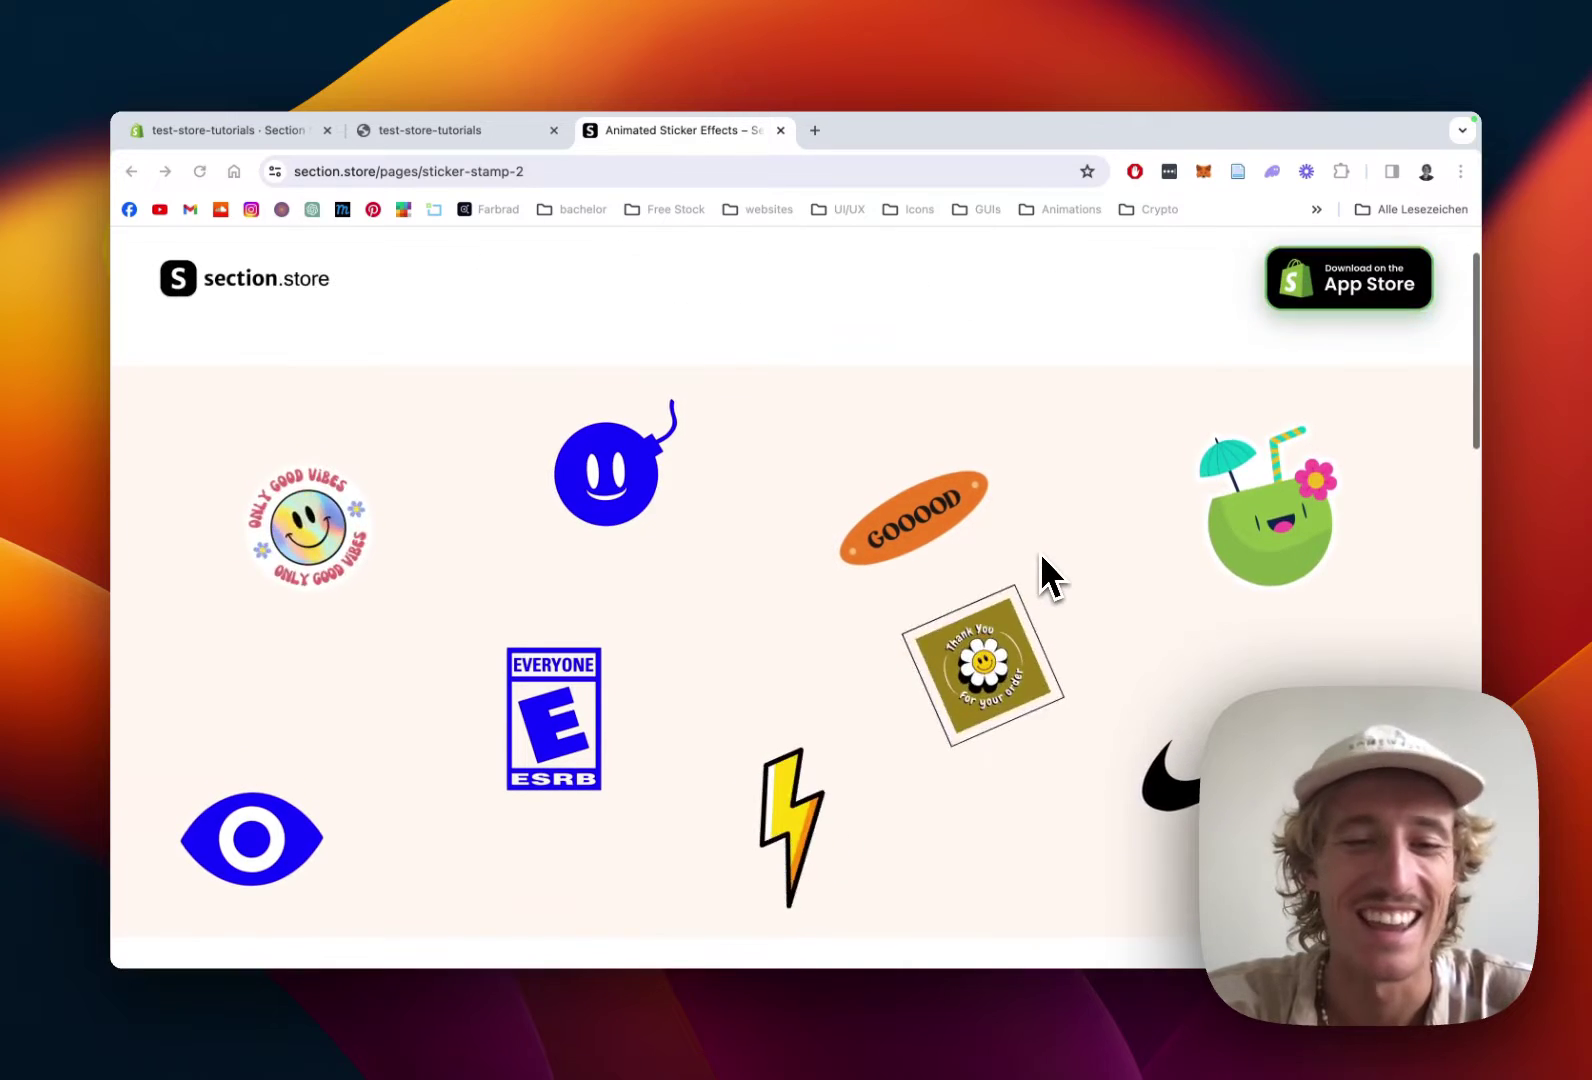
pyautogui.scroll(-1, 1040, 553)
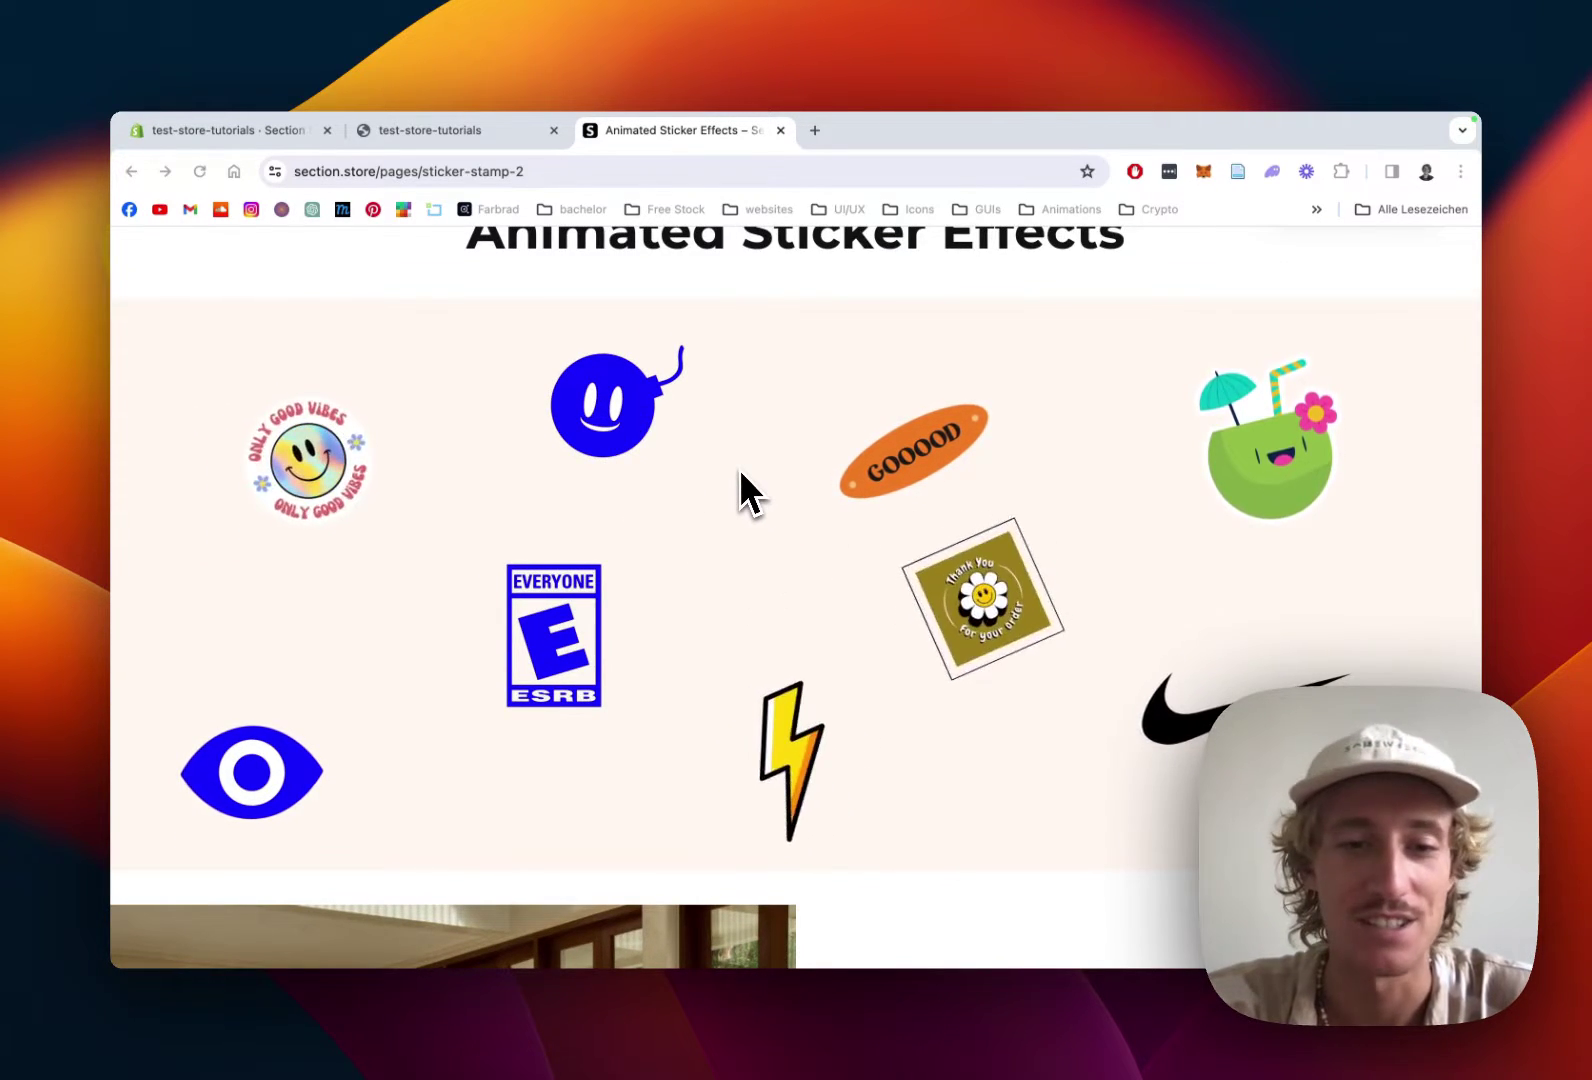
pyautogui.scroll(-10, 739, 487)
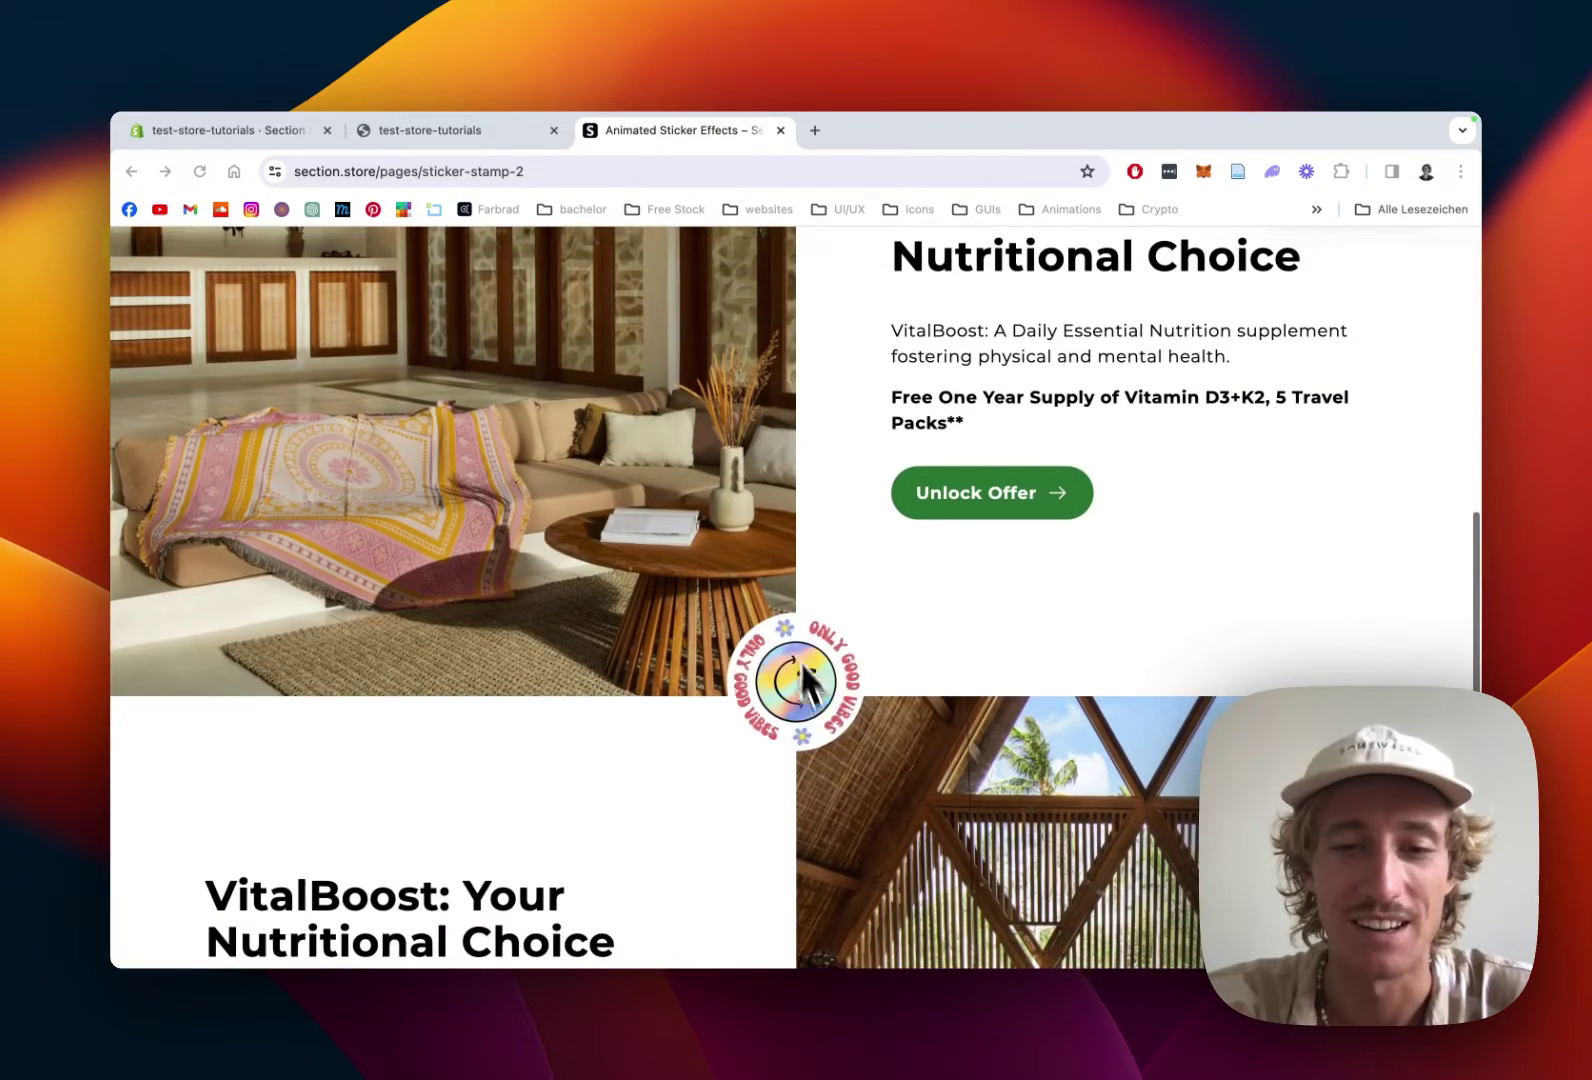
pyautogui.scroll(-1, 740, 600)
pyautogui.scroll(10, 740, 604)
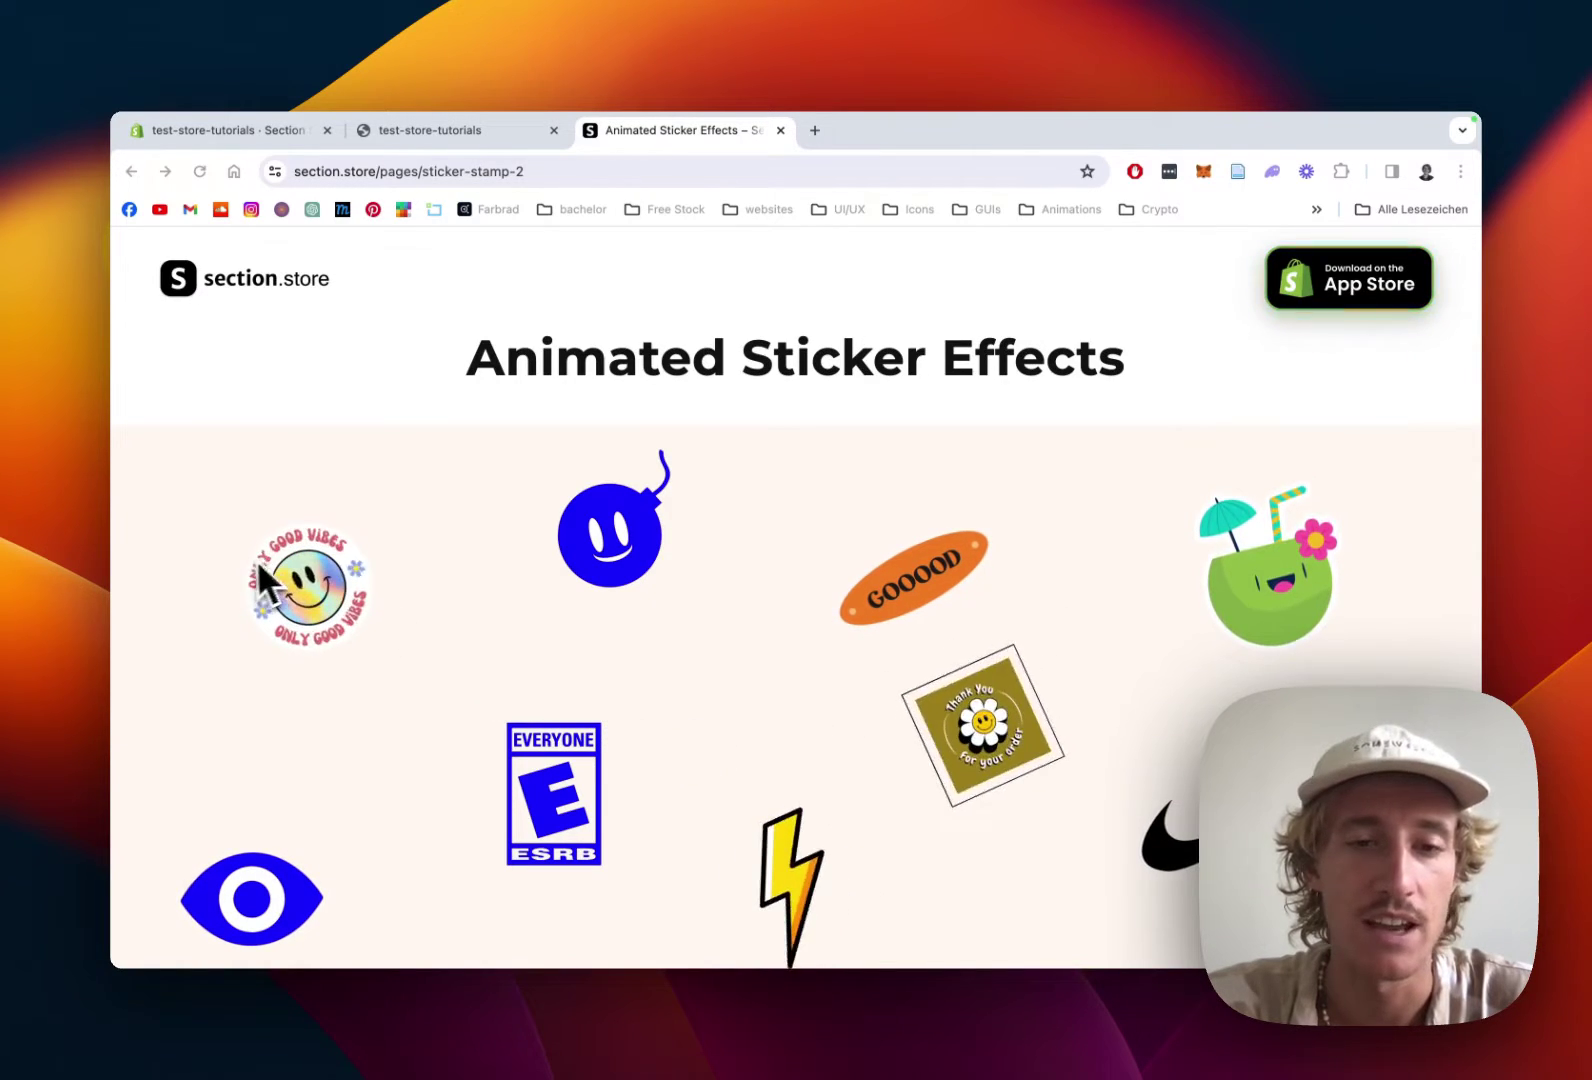
pyautogui.scroll(-1, 785, 679)
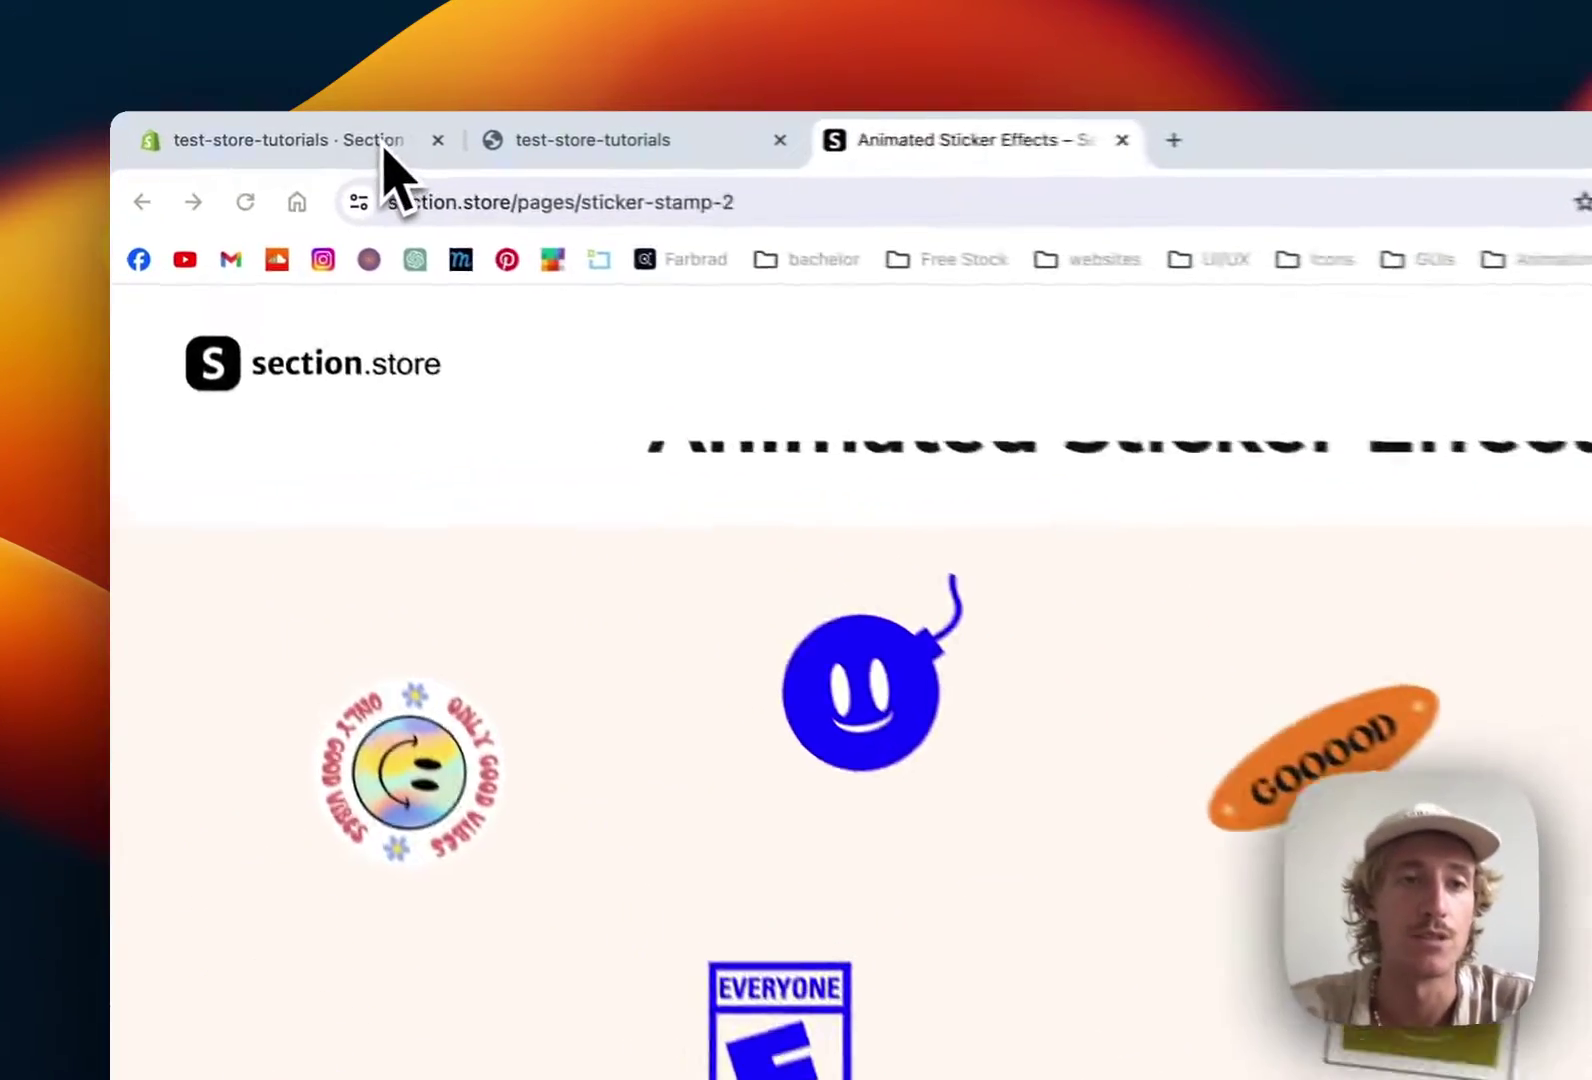
pyautogui.click(298, 135)
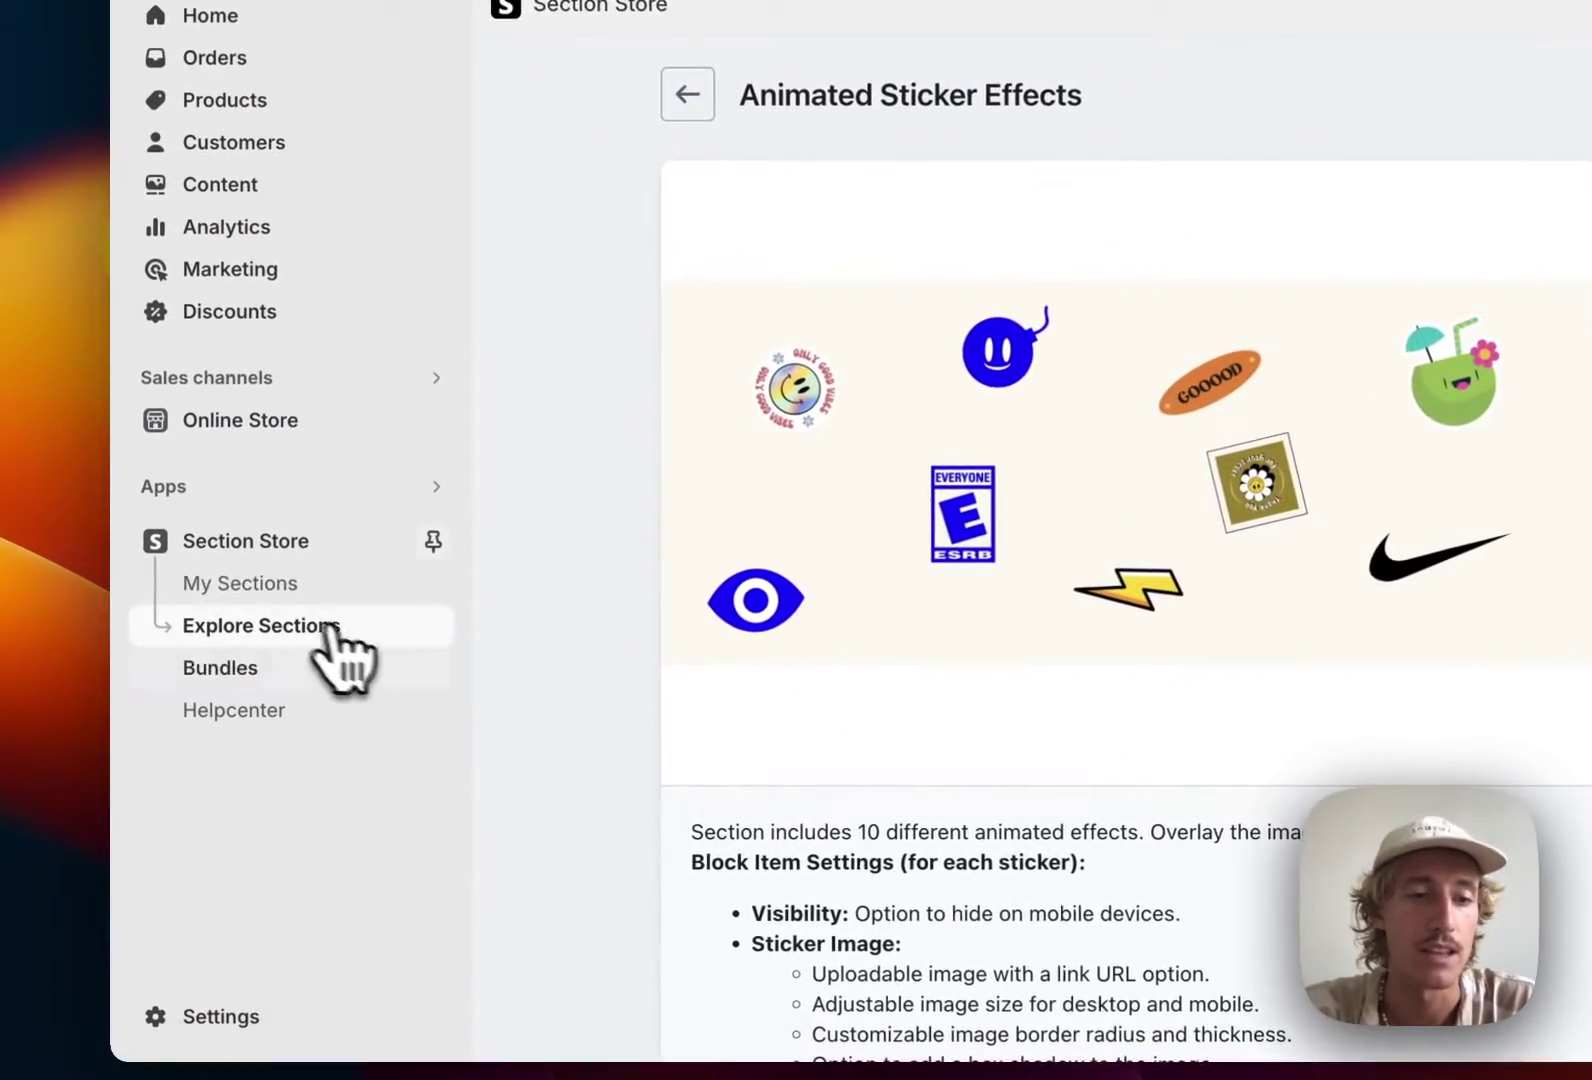
# - In Explore Sections, find Animated Sticker Effects in the Newest Releases carousel and open its details
pyautogui.click(242, 694)
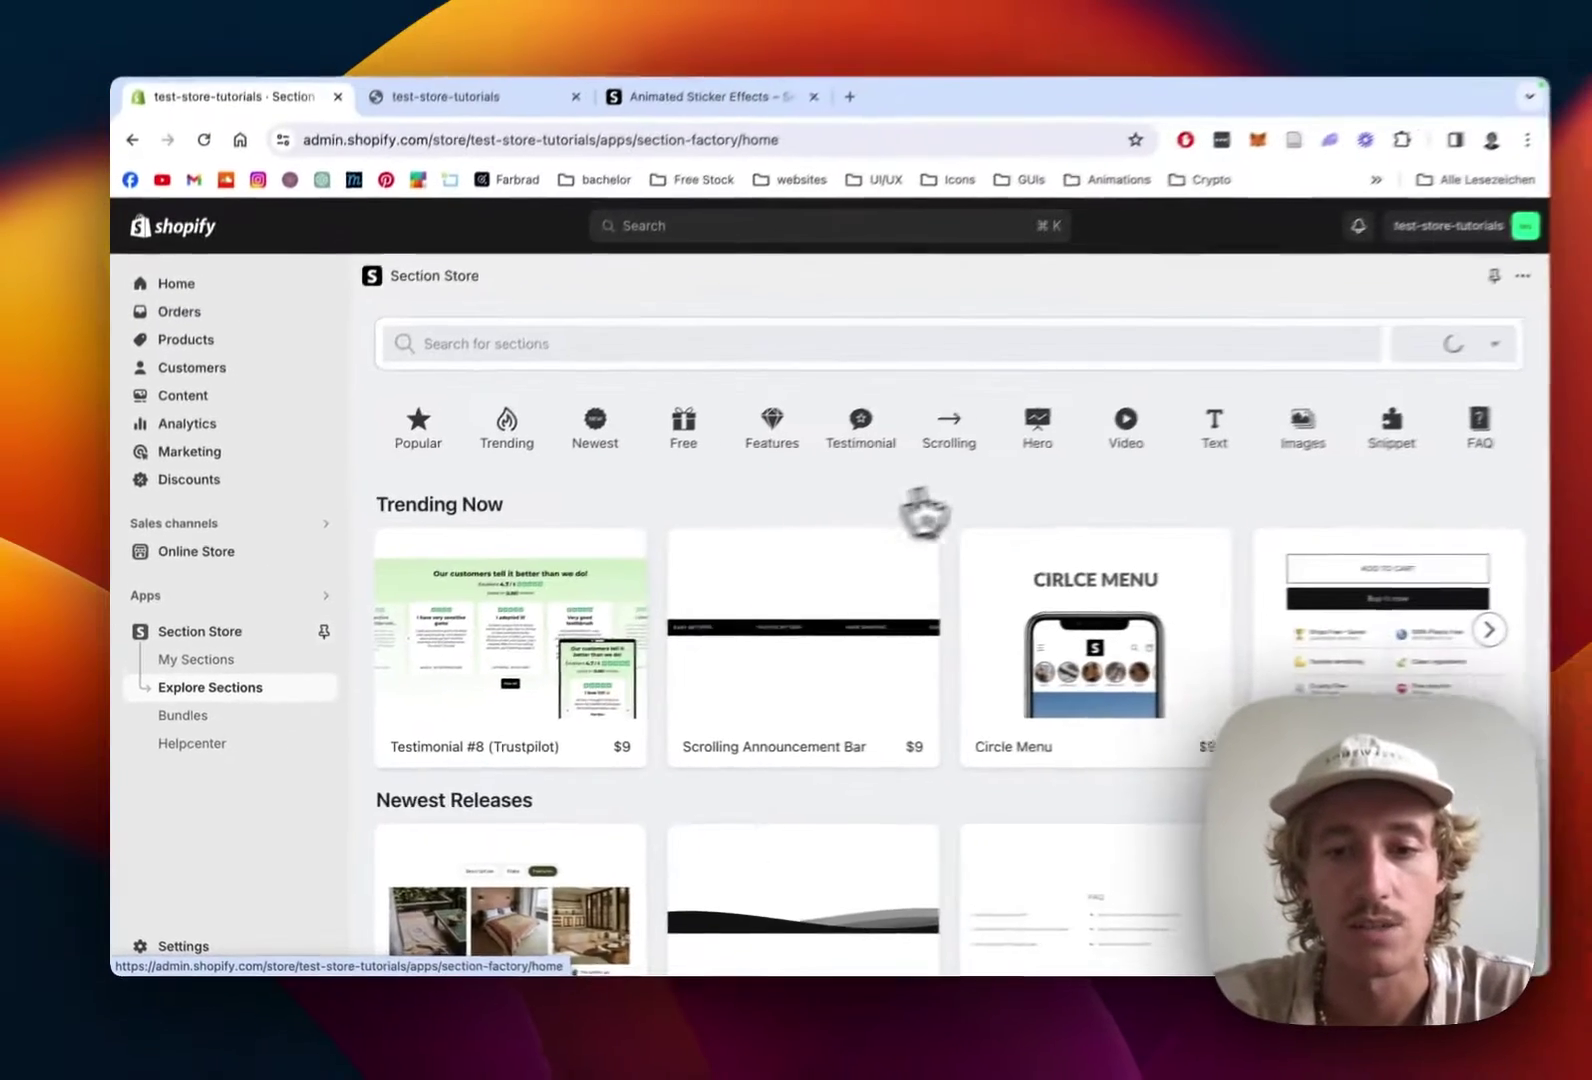
pyautogui.scroll(-3, 941, 515)
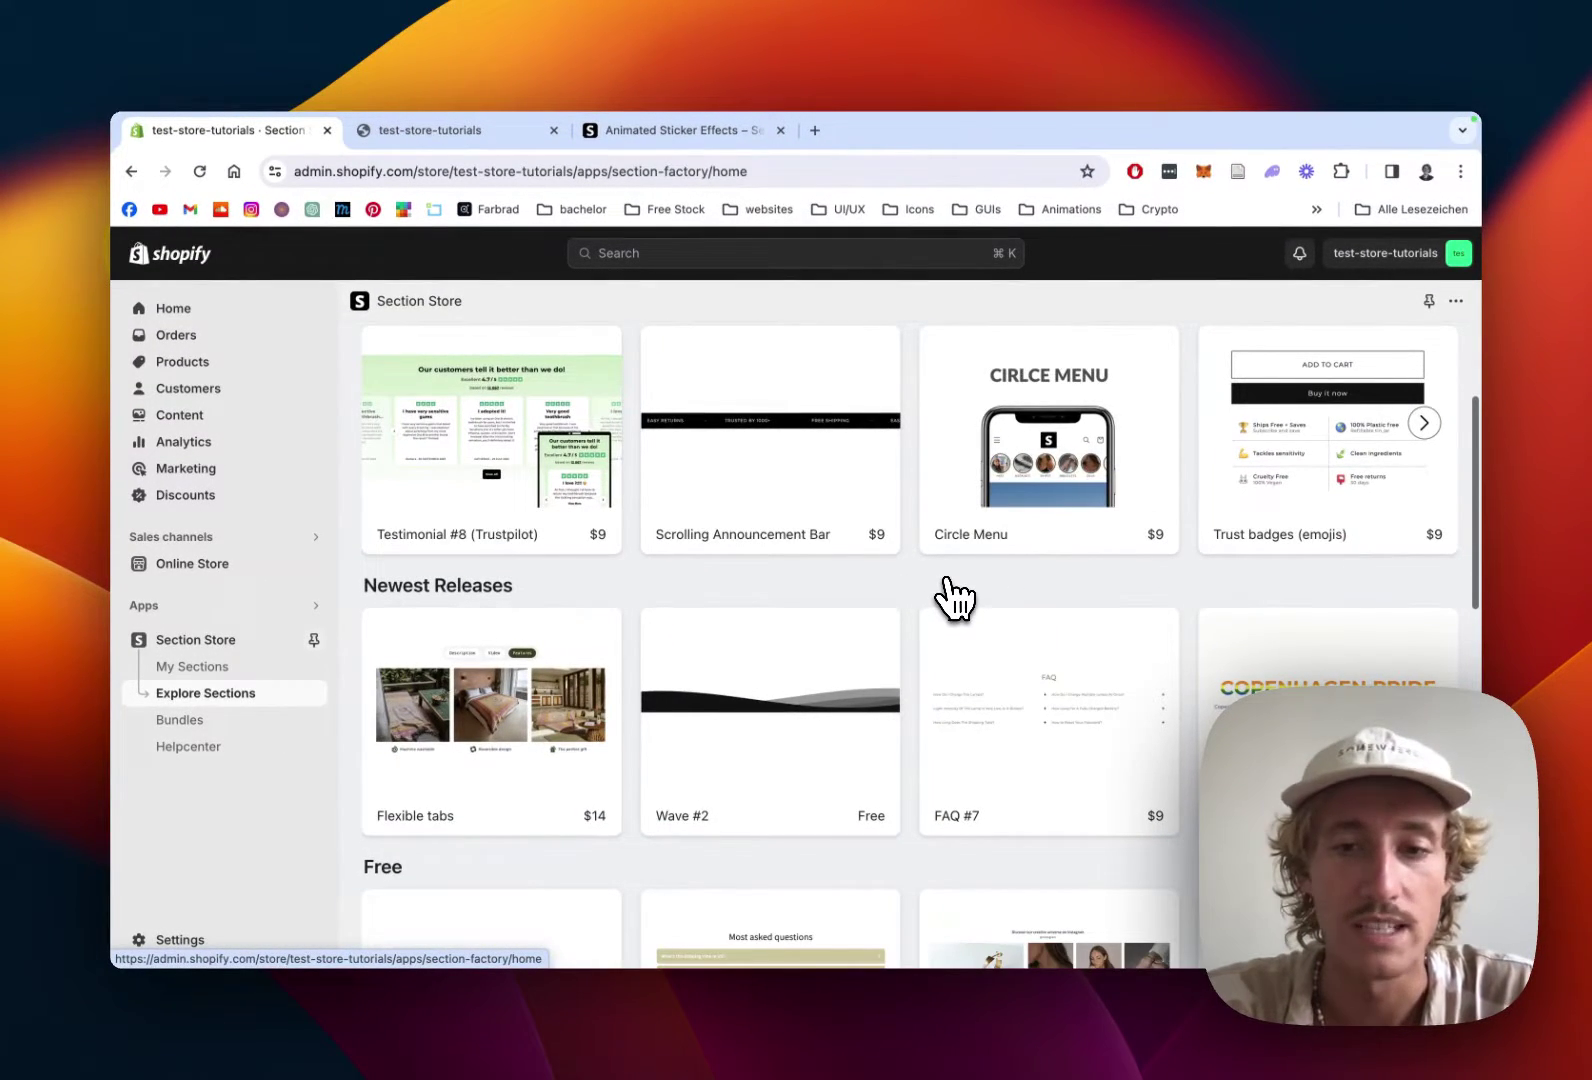
pyautogui.scroll(-1, 955, 598)
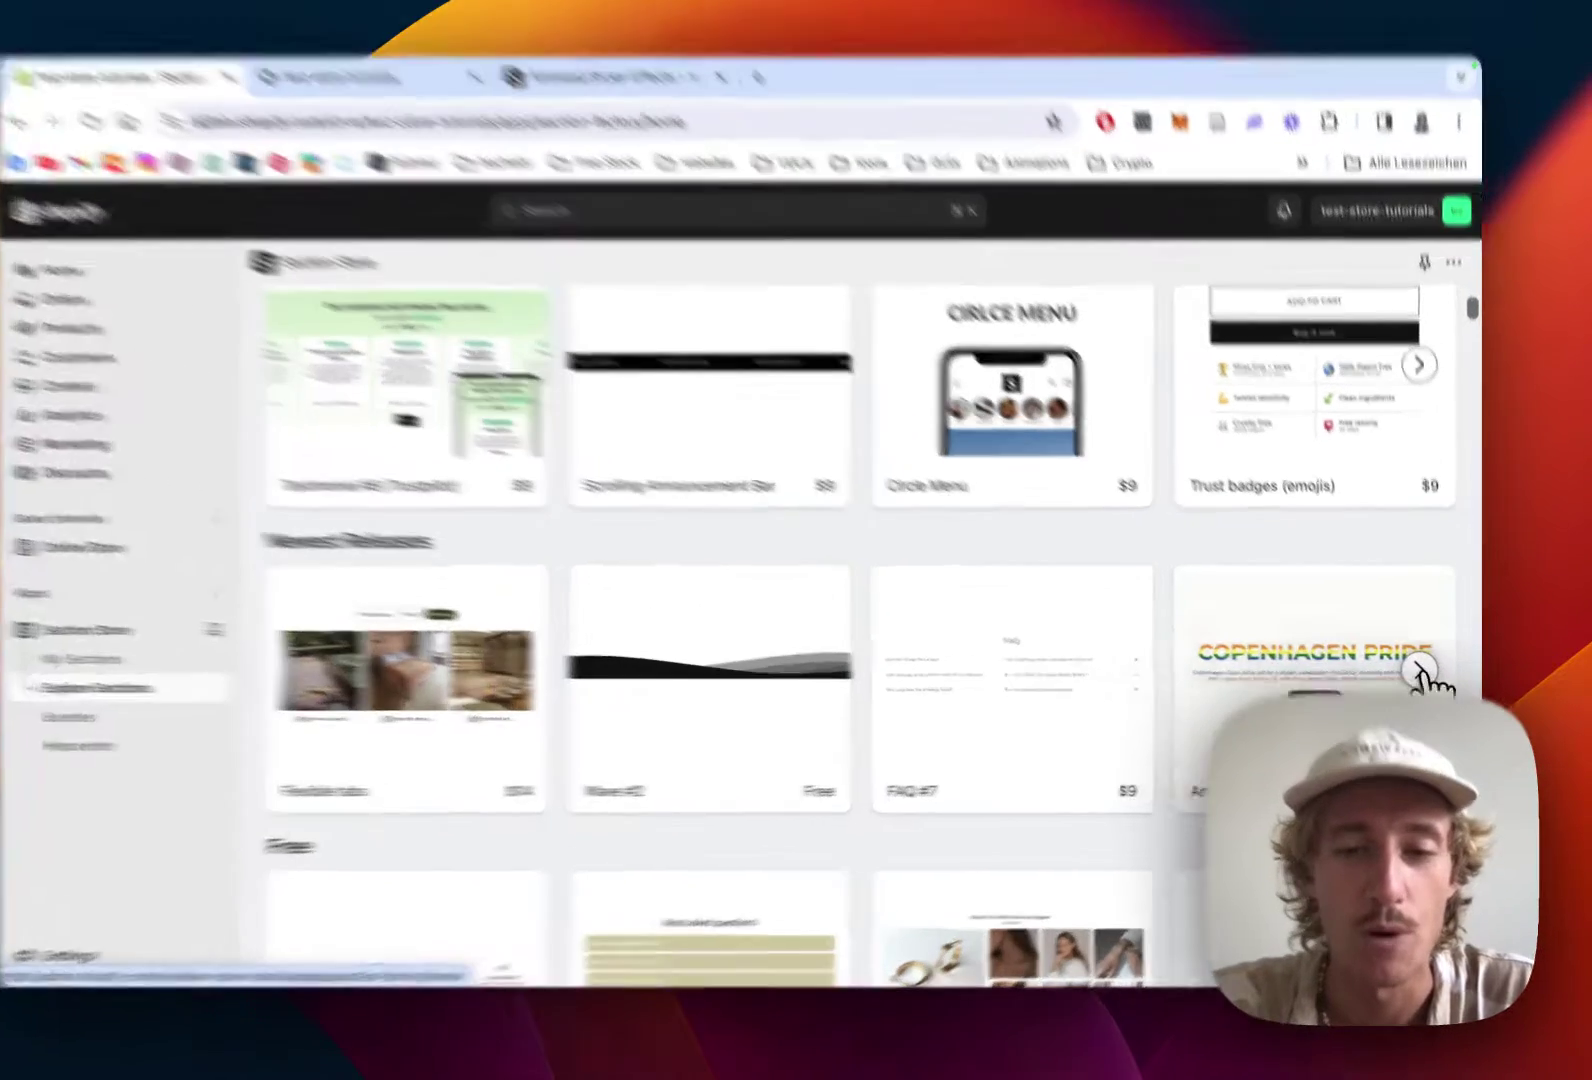
pyautogui.click(1425, 675)
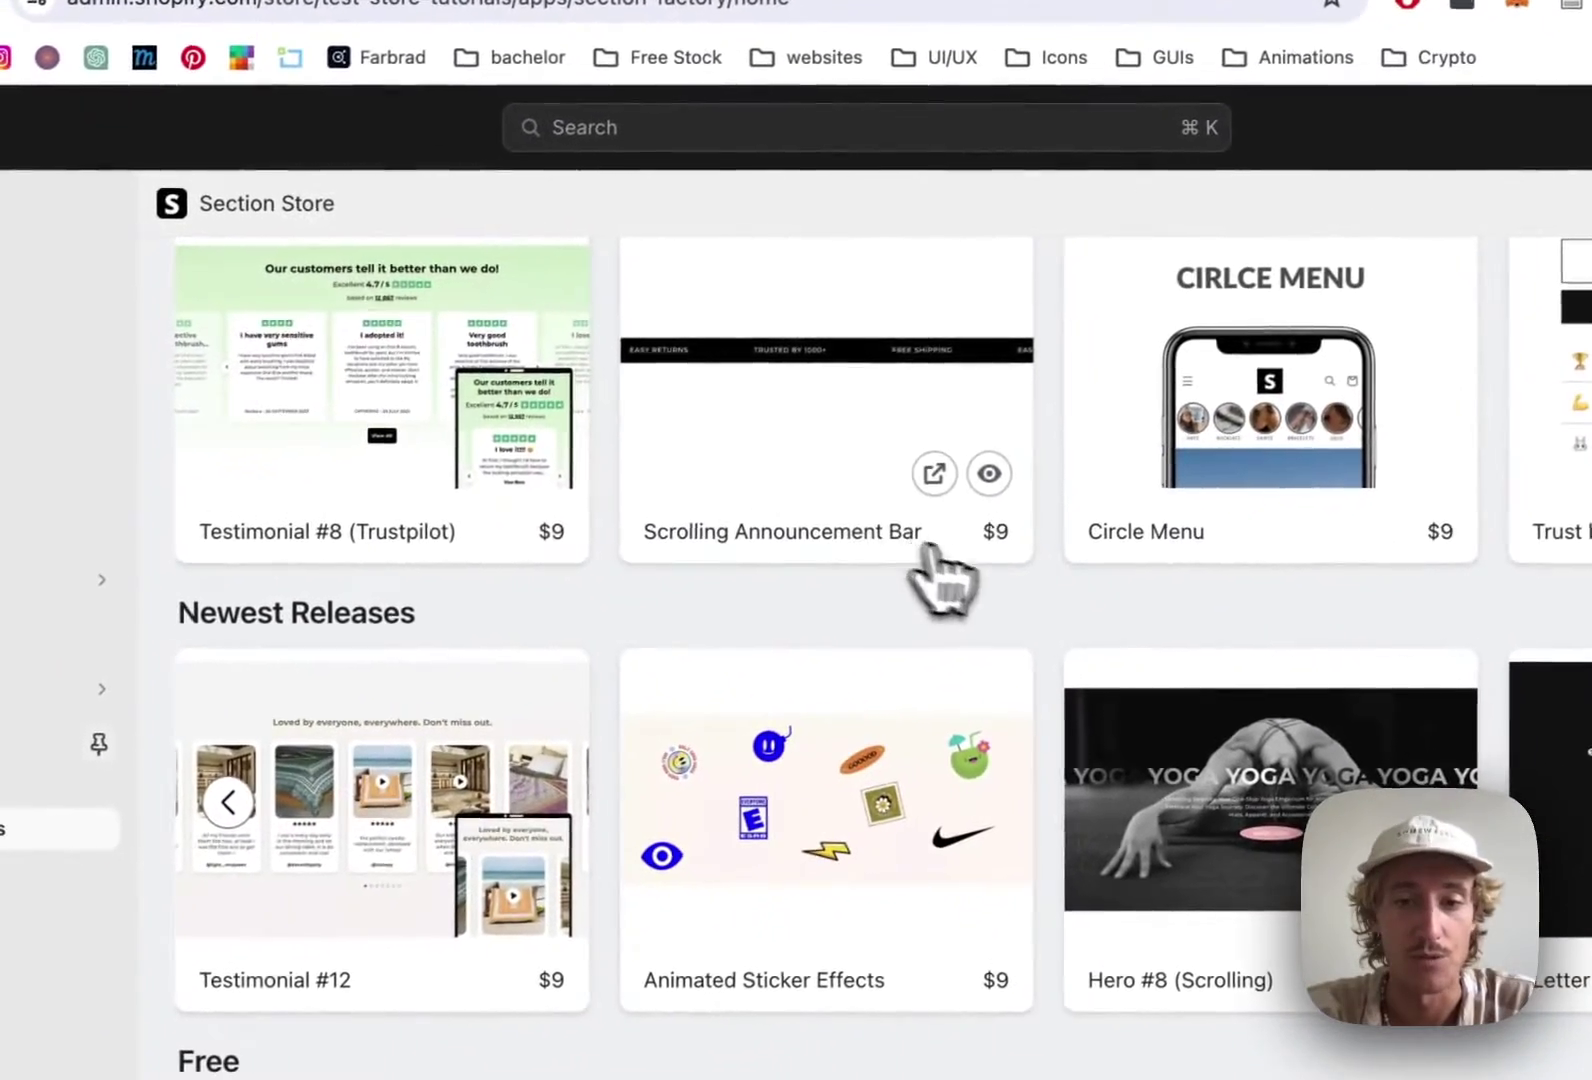
pyautogui.moveTo(614, 895)
pyautogui.click(858, 815)
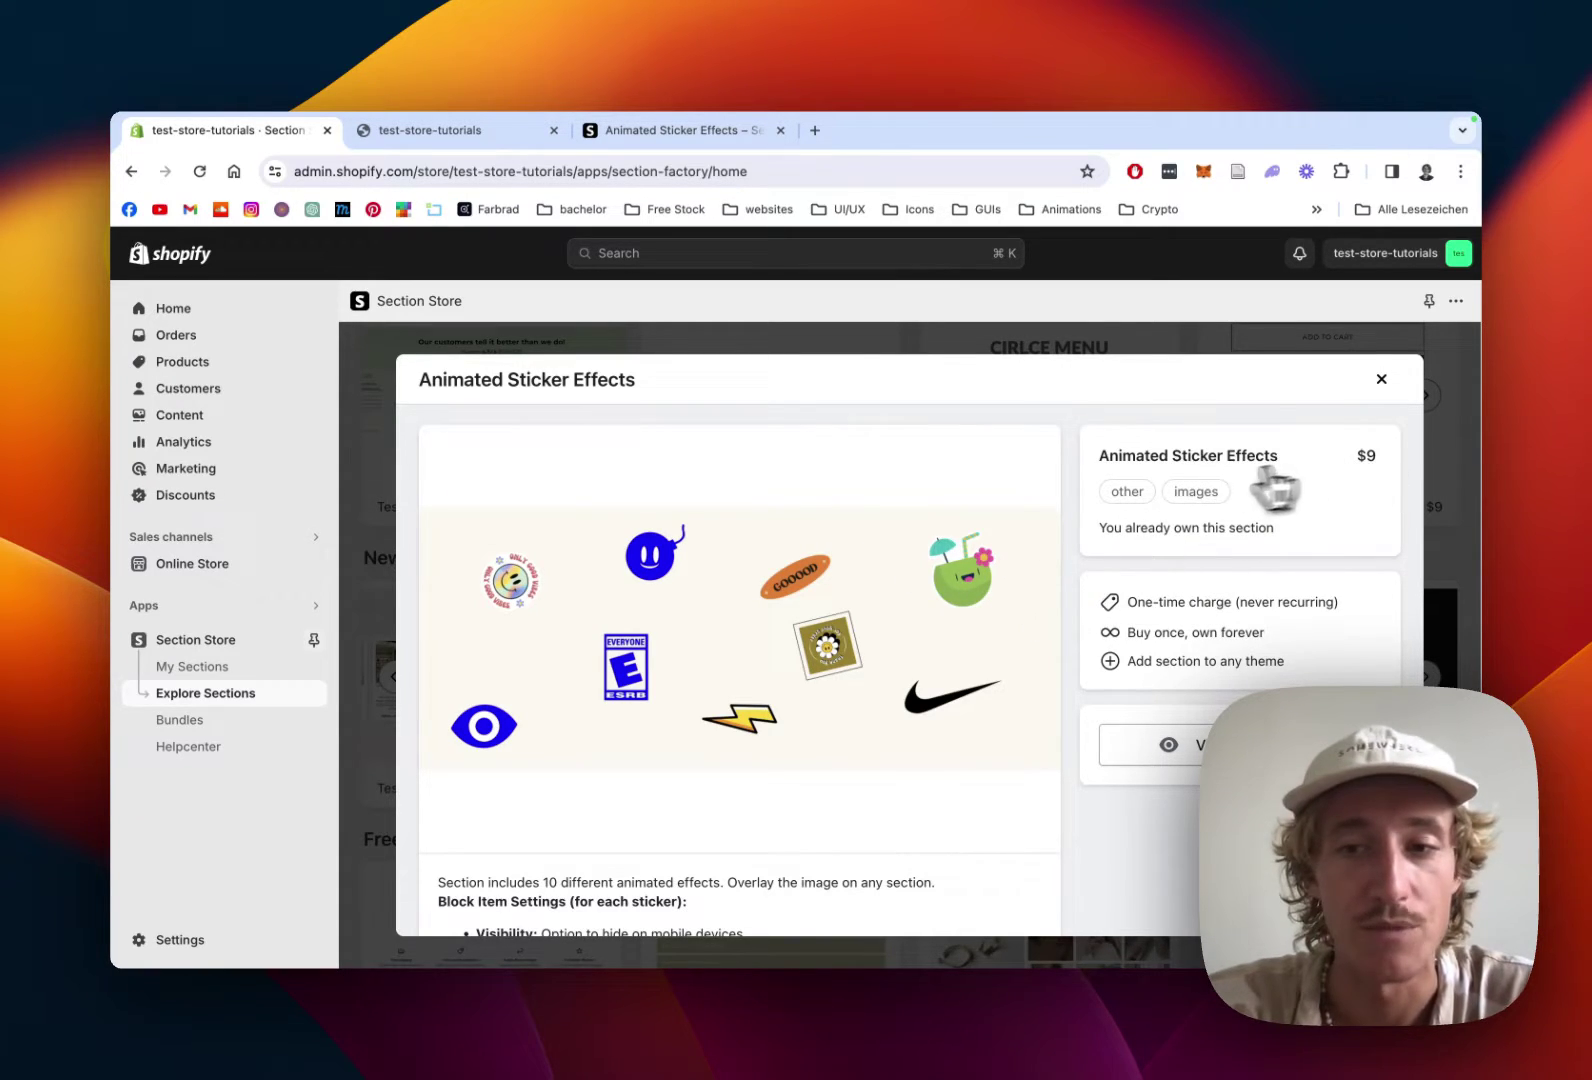
pyautogui.scroll(-1, 1203, 508)
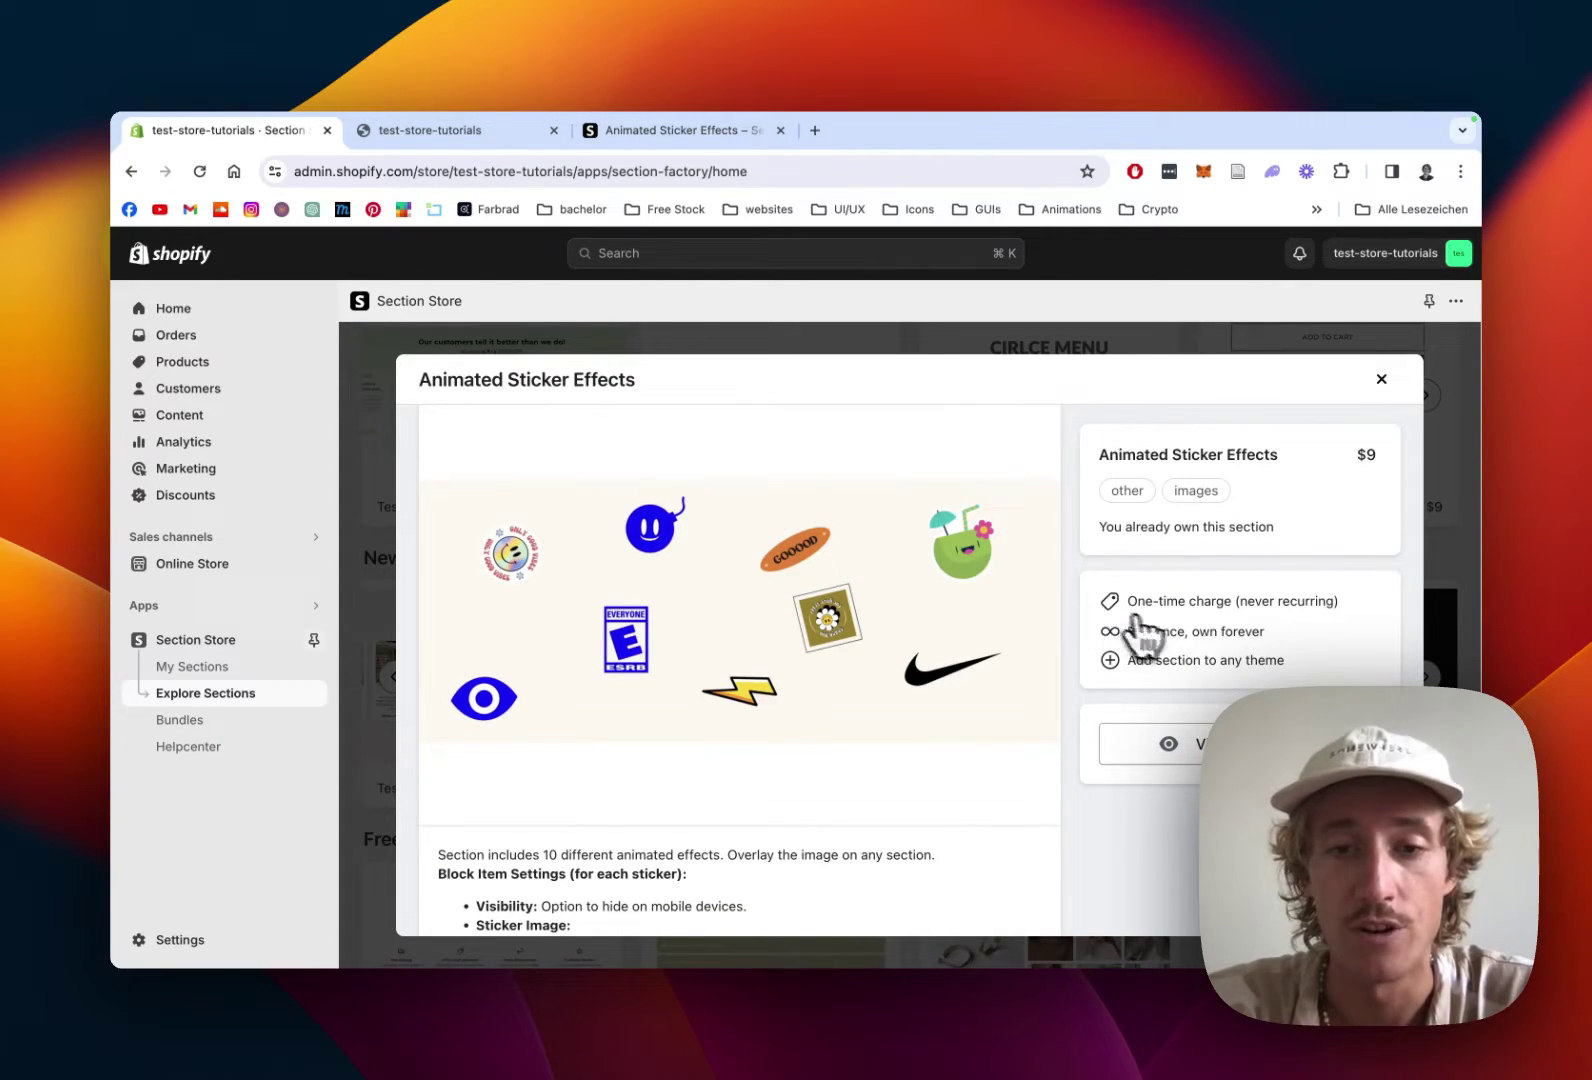
pyautogui.scroll(-1, 868, 518)
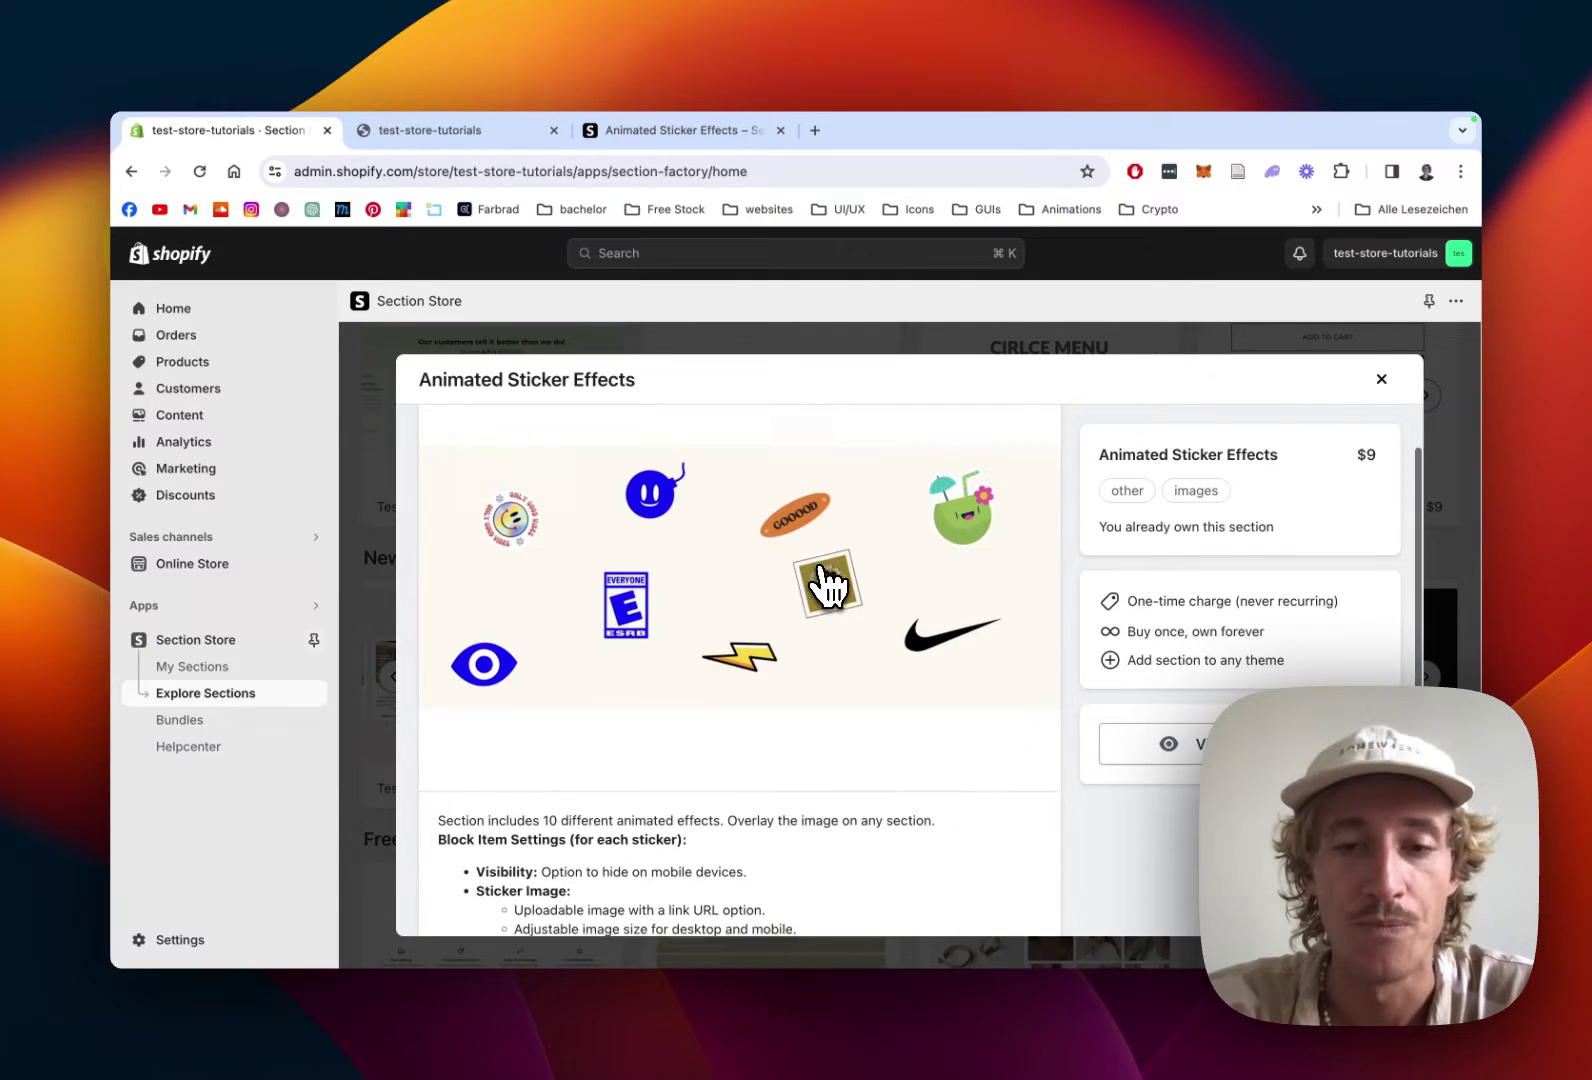
pyautogui.scroll(-1, 826, 584)
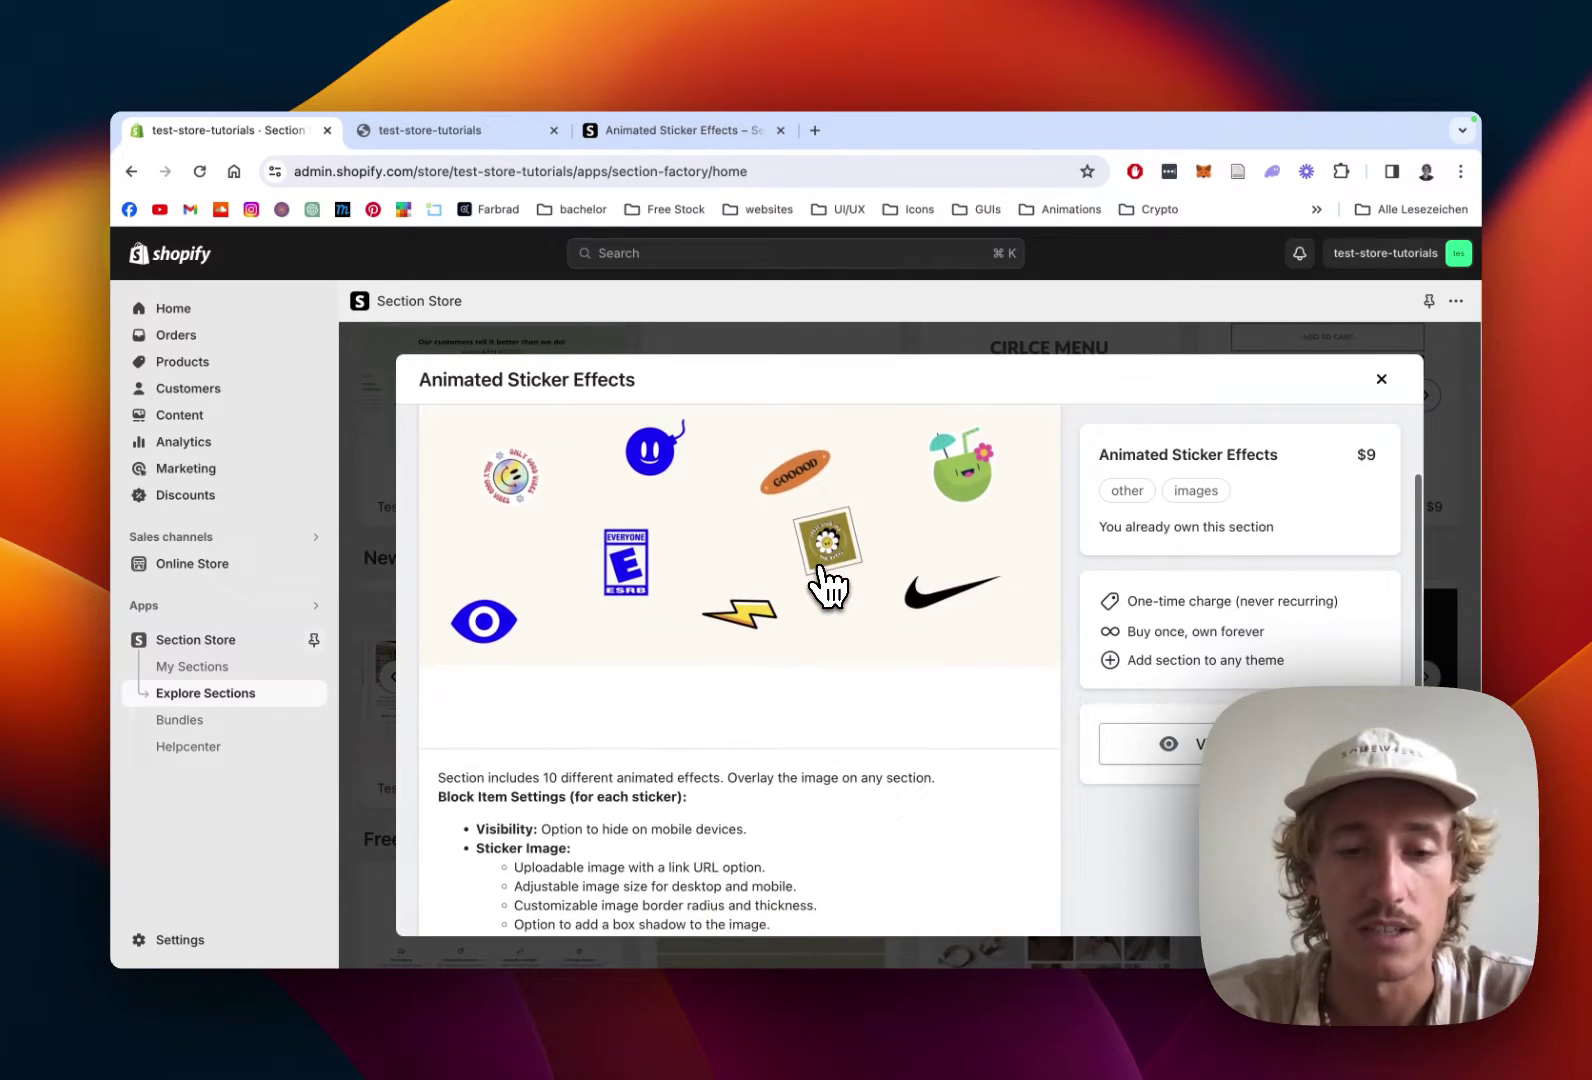
pyautogui.scroll(-5, 826, 584)
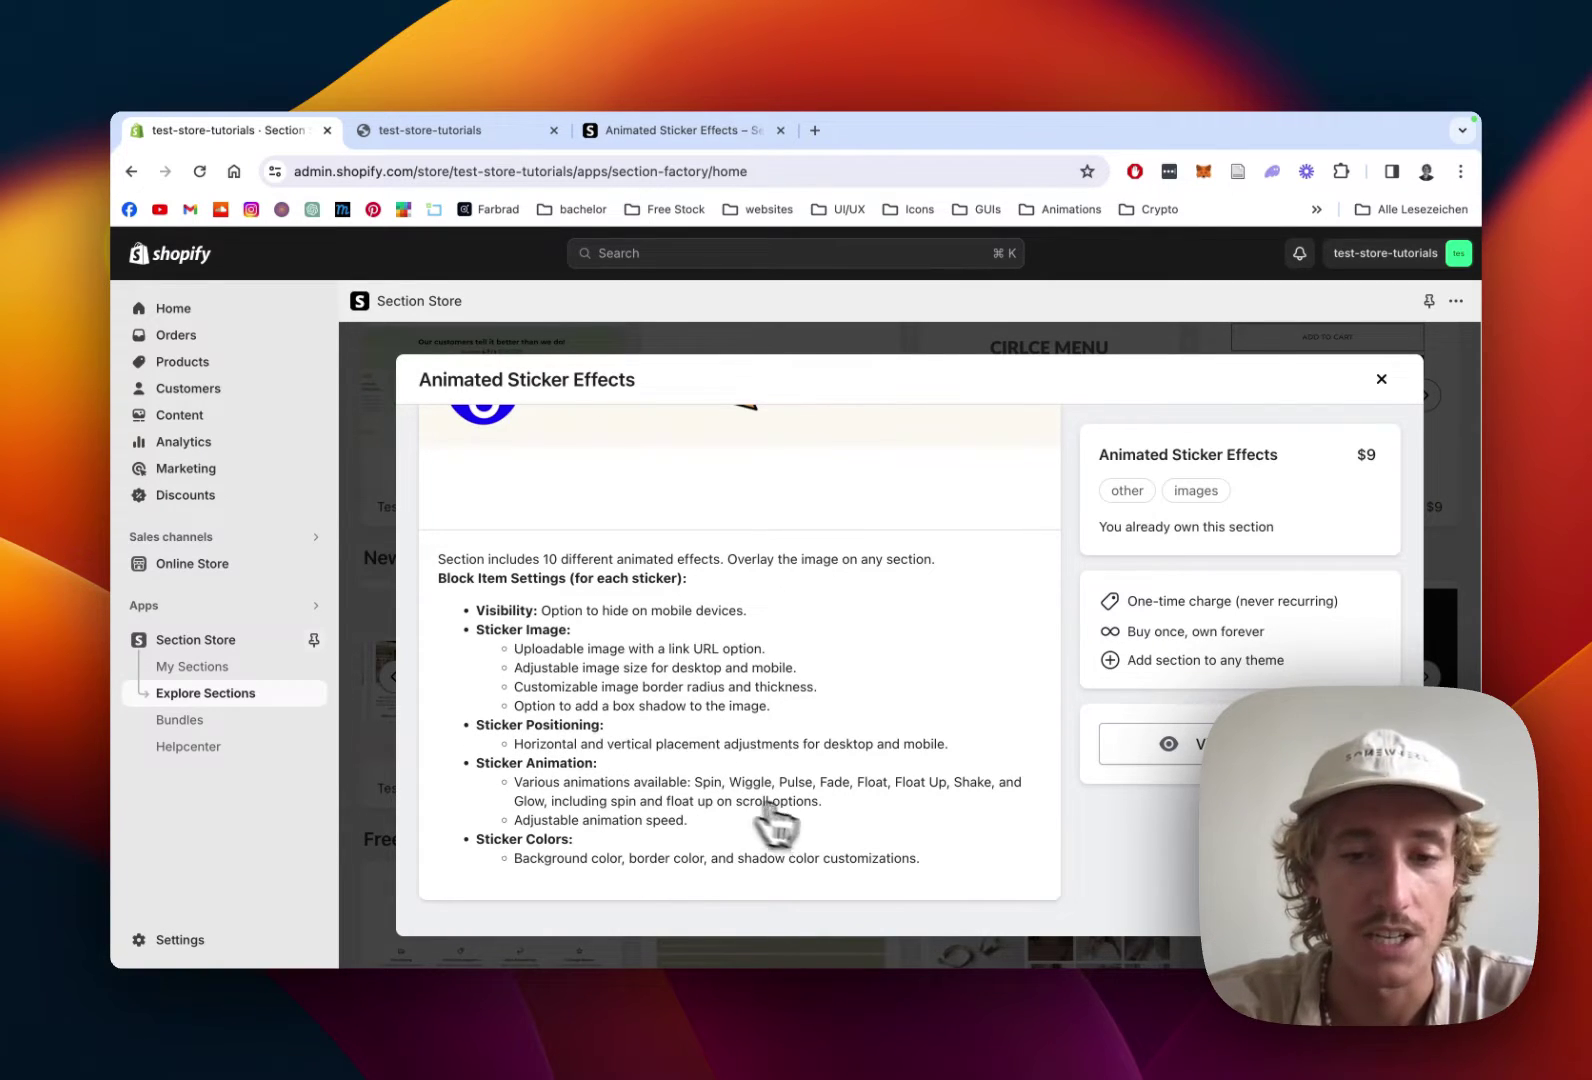
pyautogui.scroll(3, 790, 825)
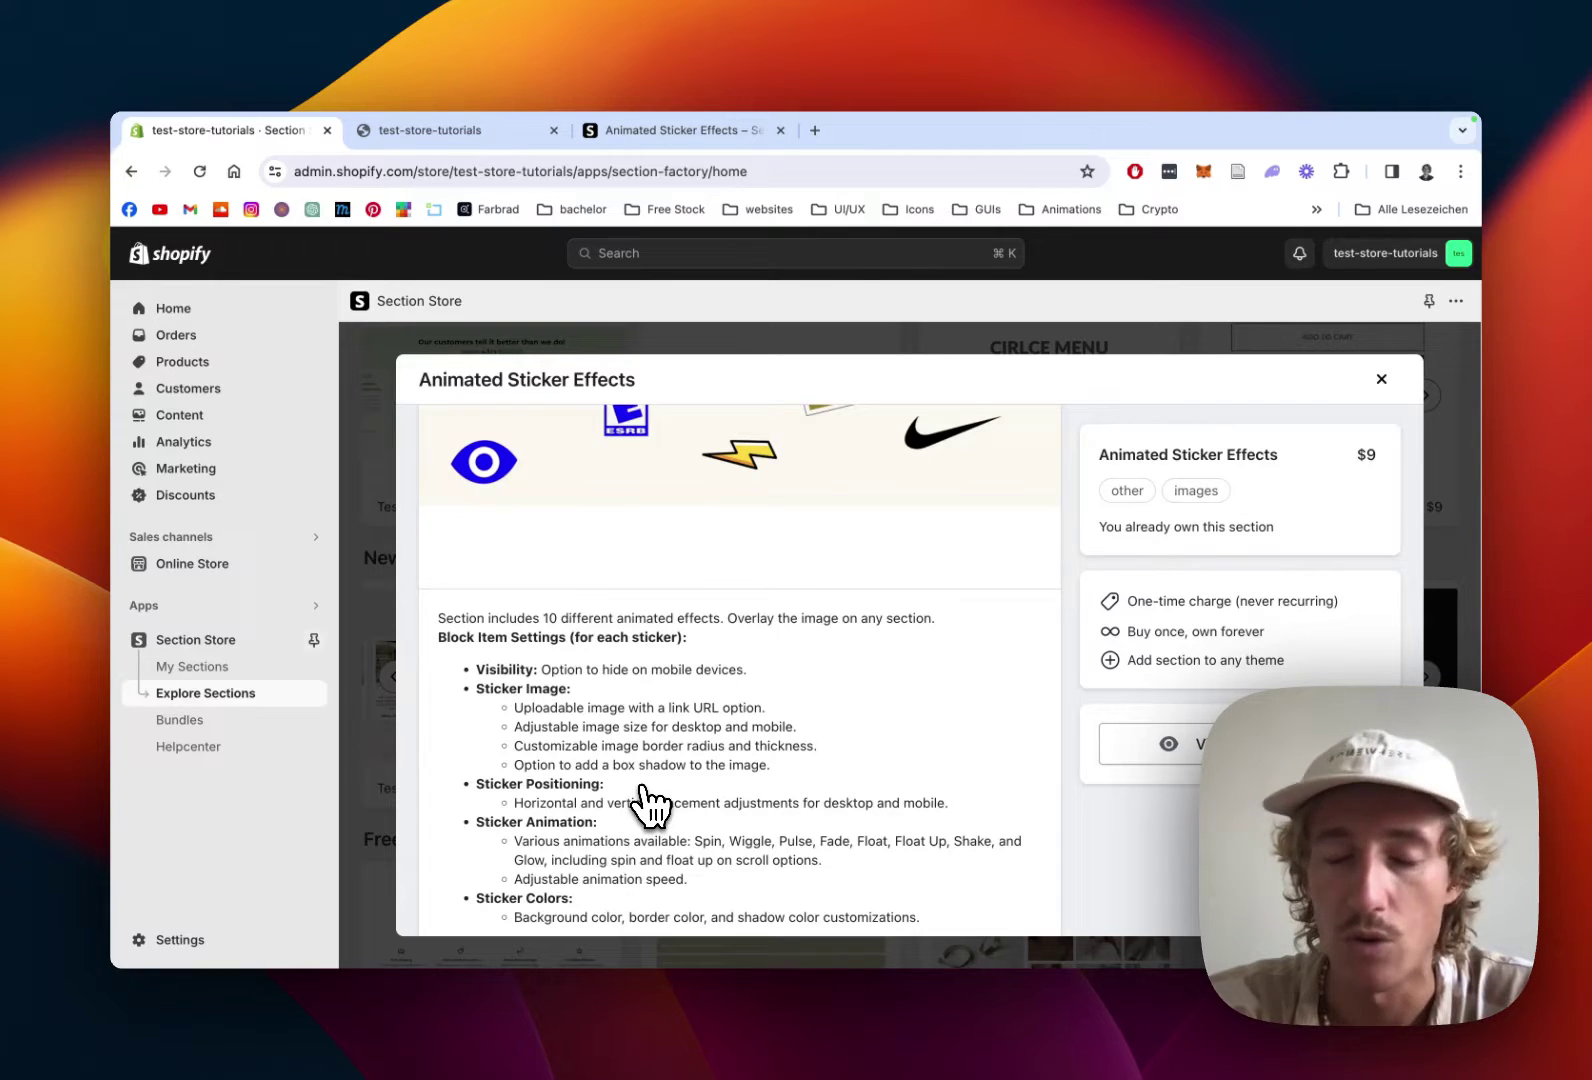
pyautogui.scroll(2, 651, 806)
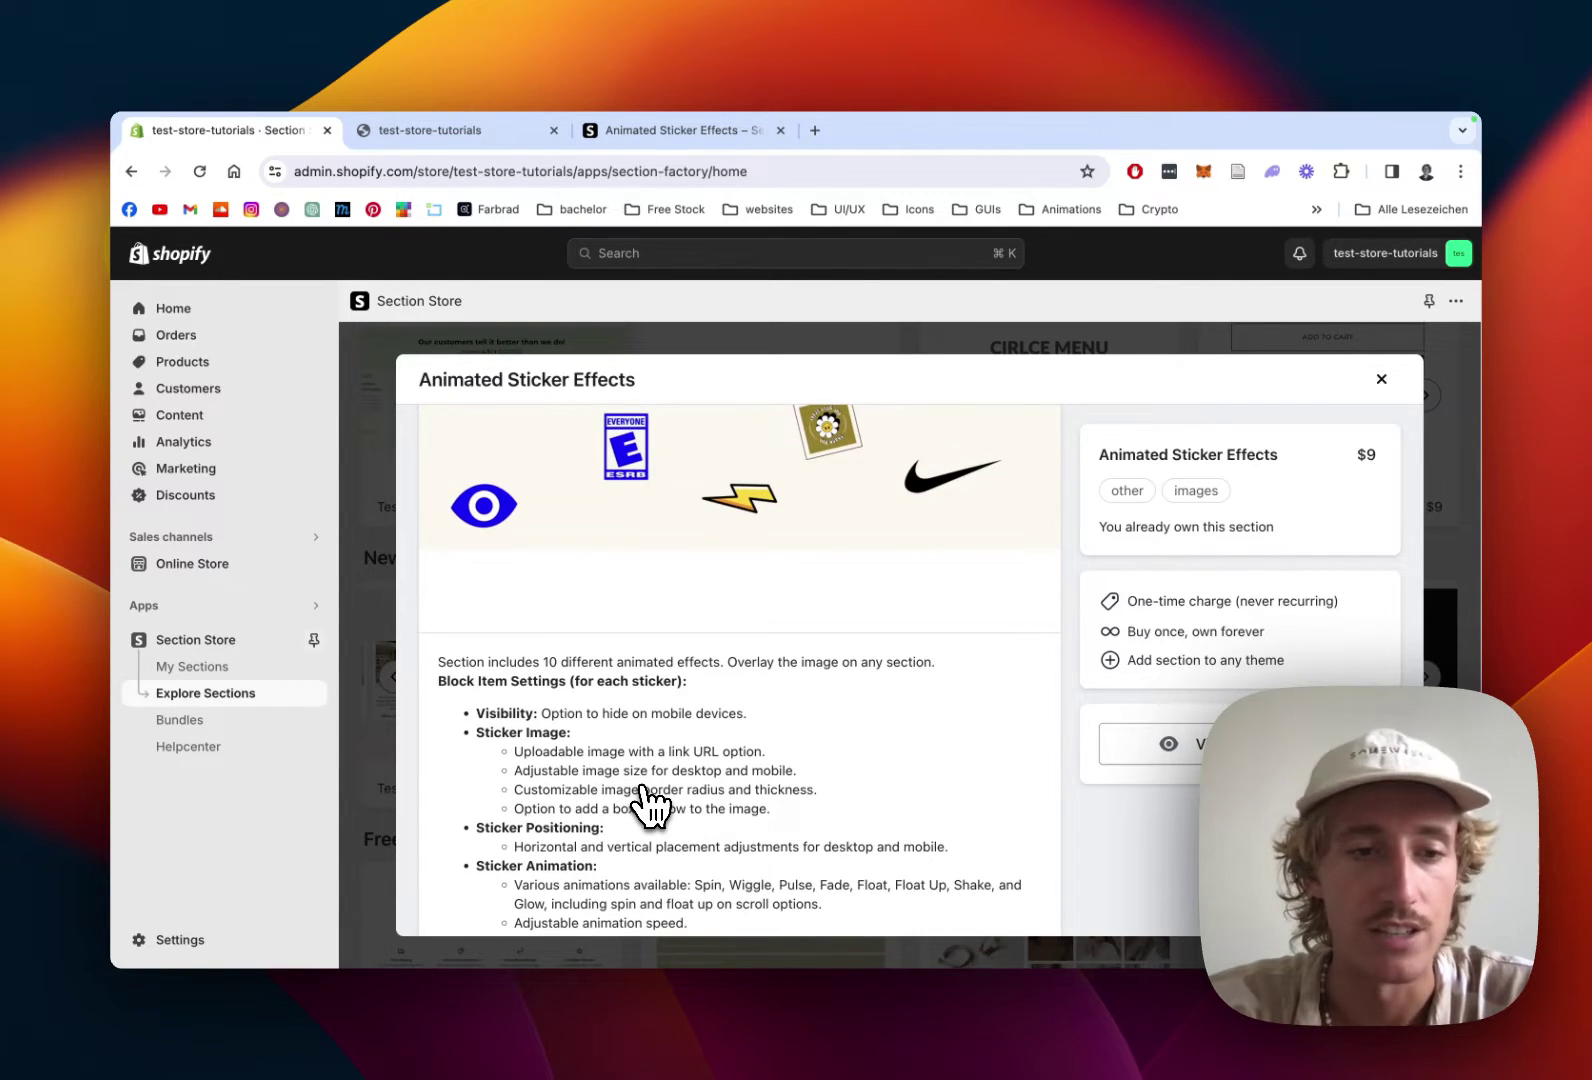
pyautogui.scroll(5, 651, 806)
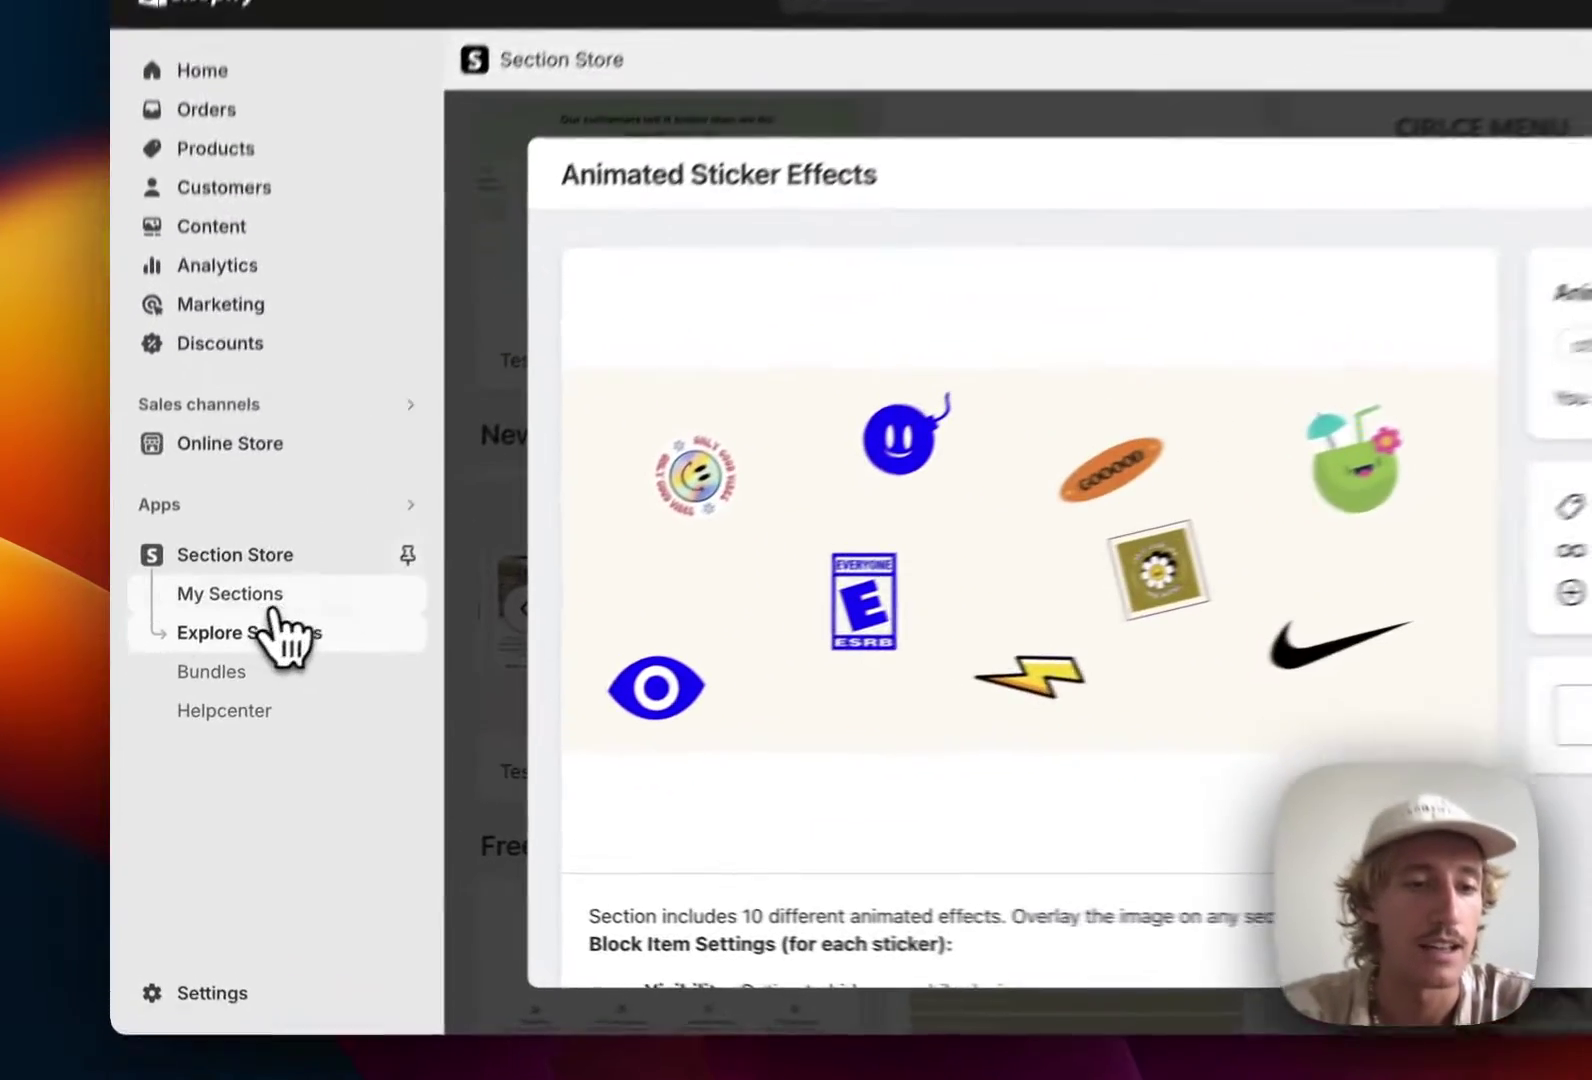
# - Check My Sections and the Add to theme list for Animated Sticker Effects, without adding it
pyautogui.click(226, 675)
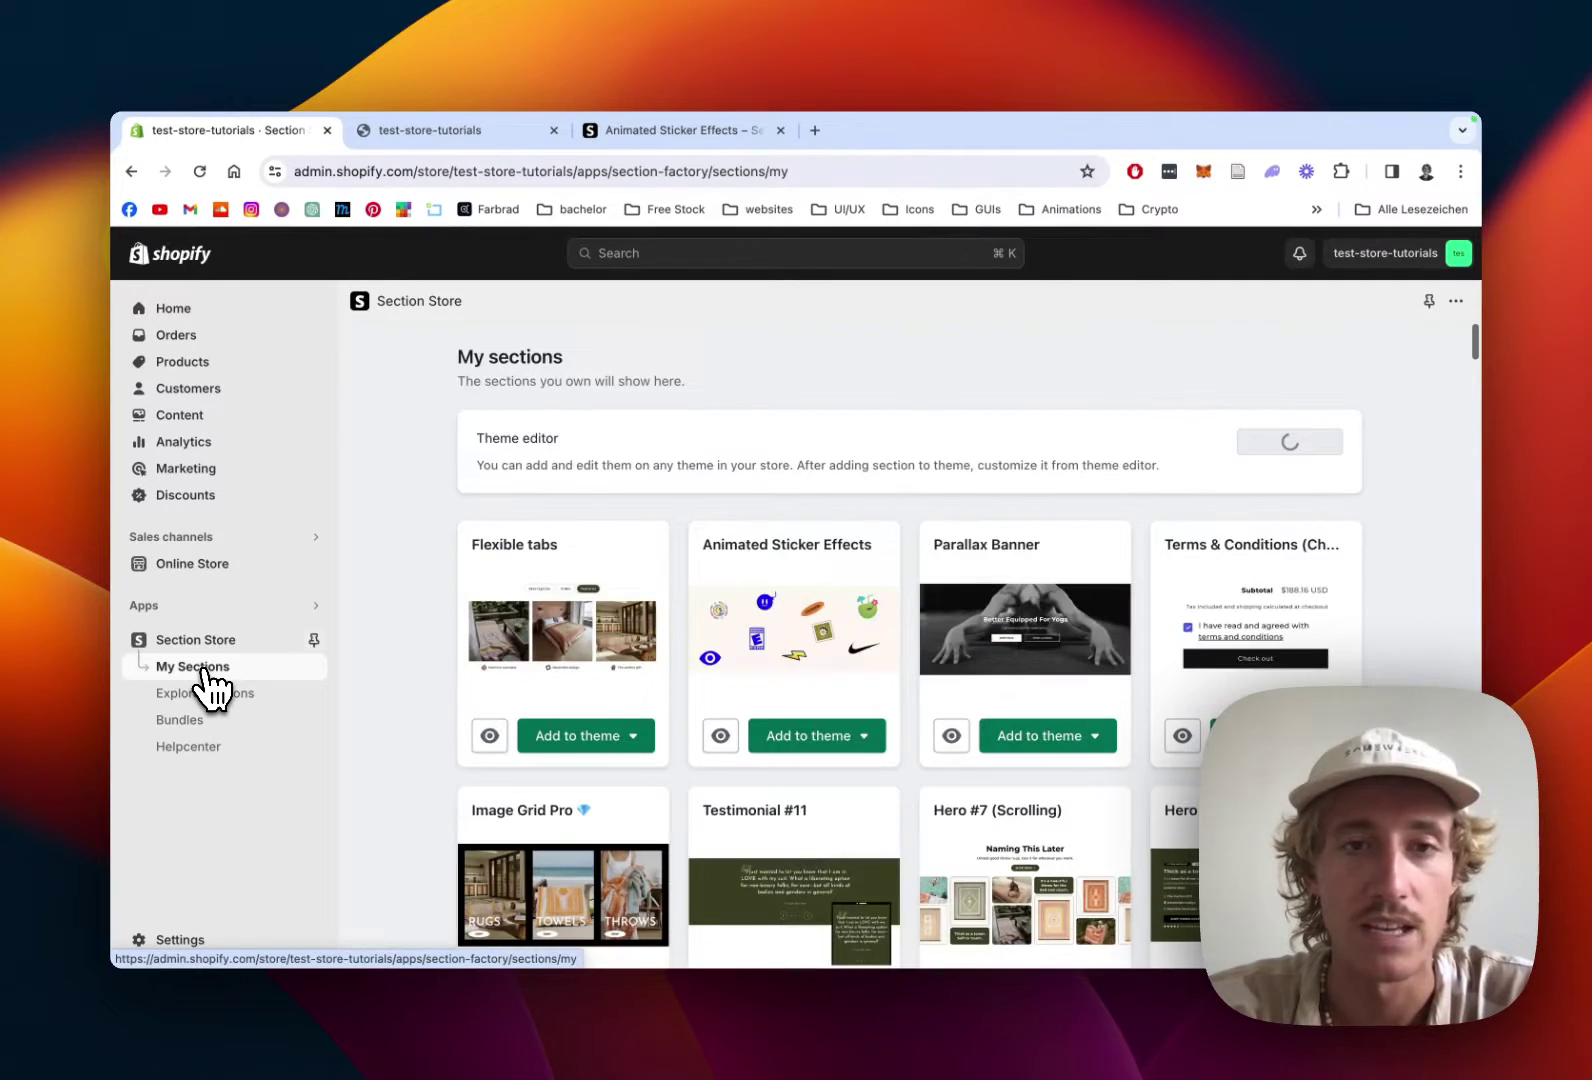
pyautogui.scroll(-2, 782, 480)
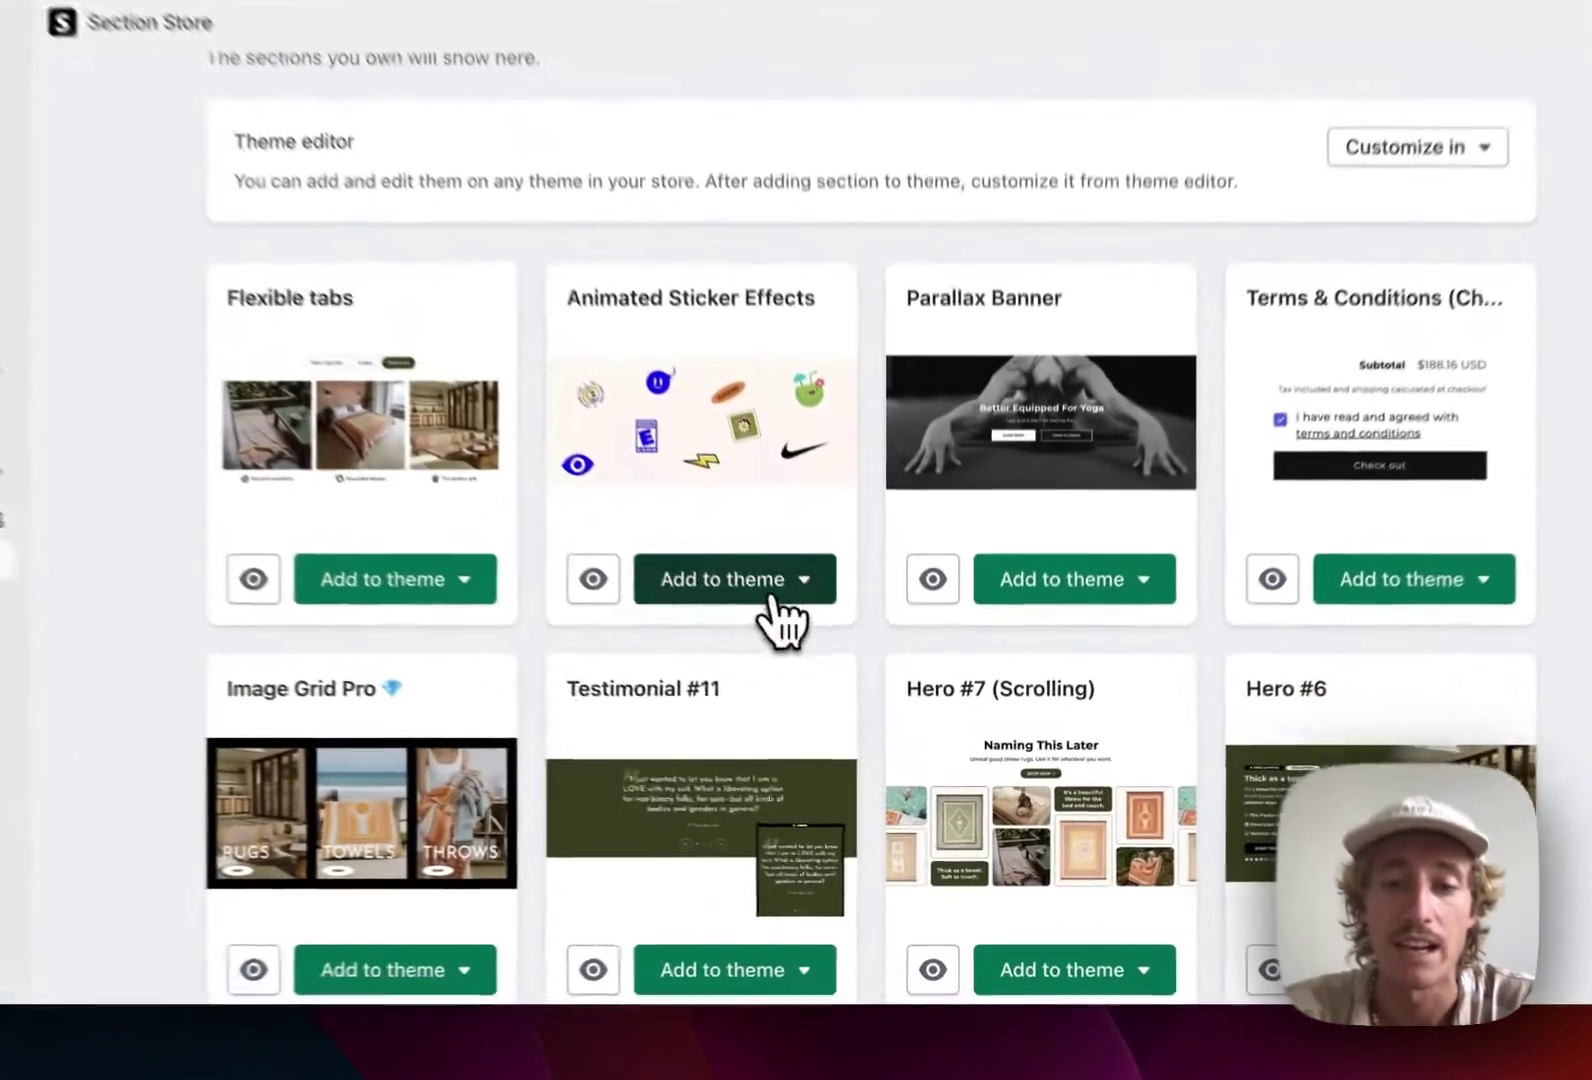
pyautogui.click(840, 680)
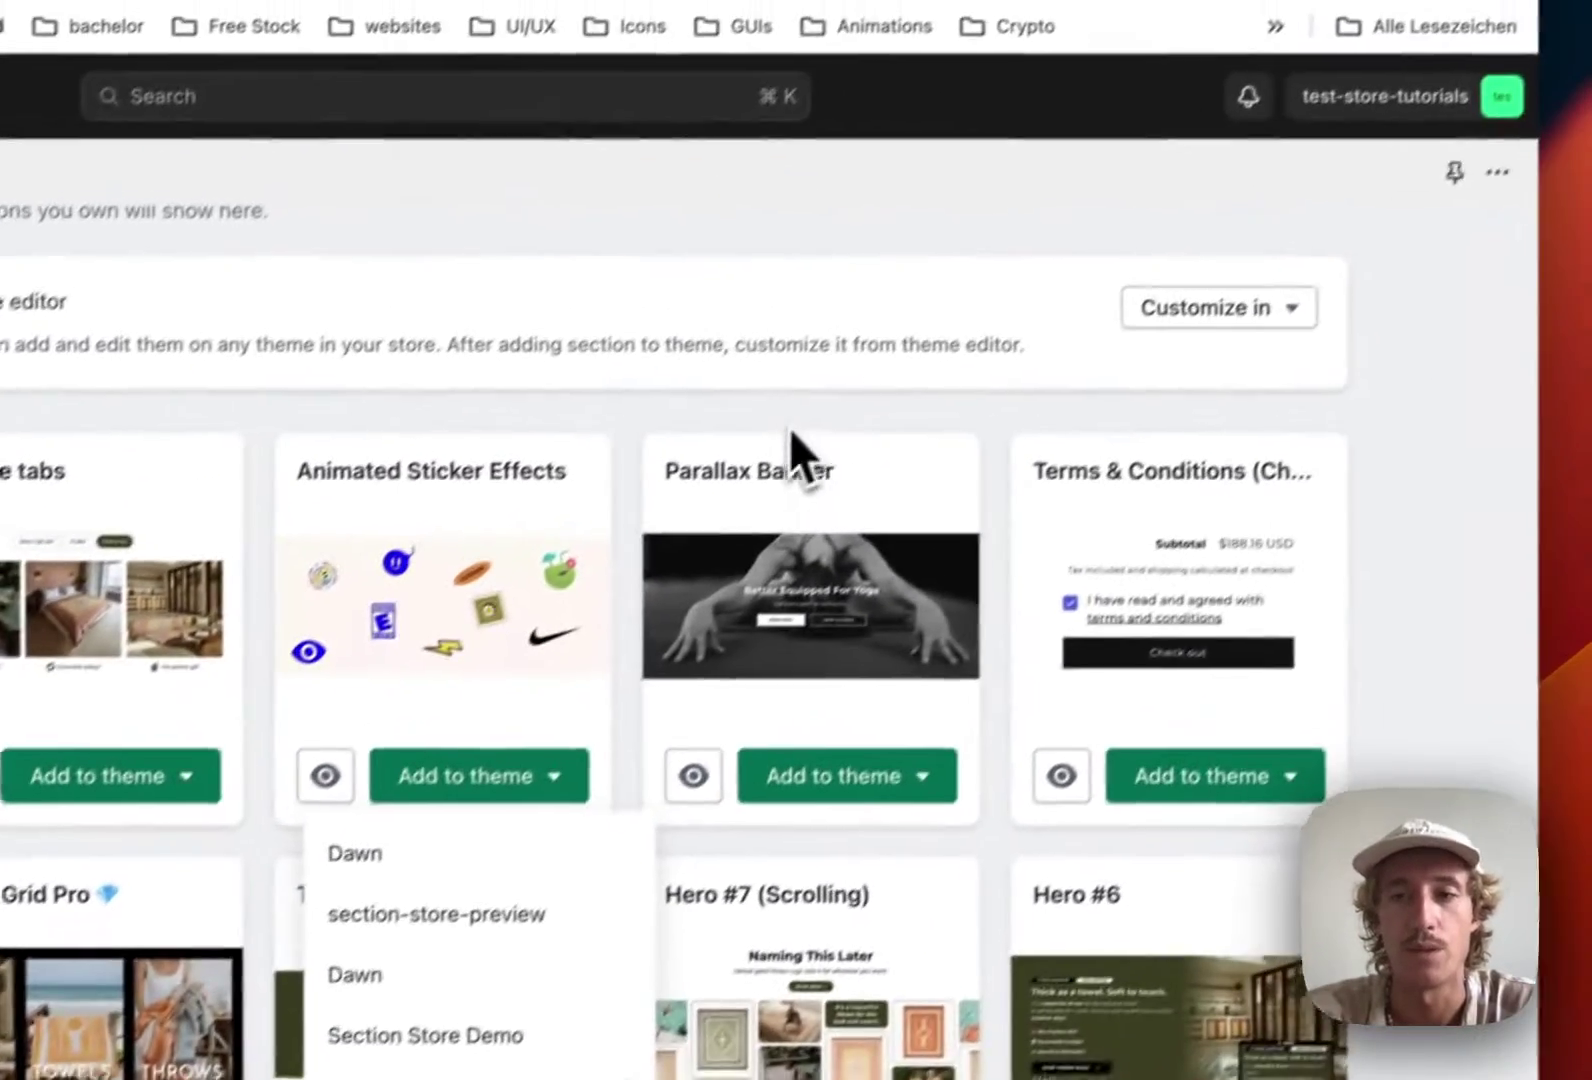
pyautogui.click(1035, 228)
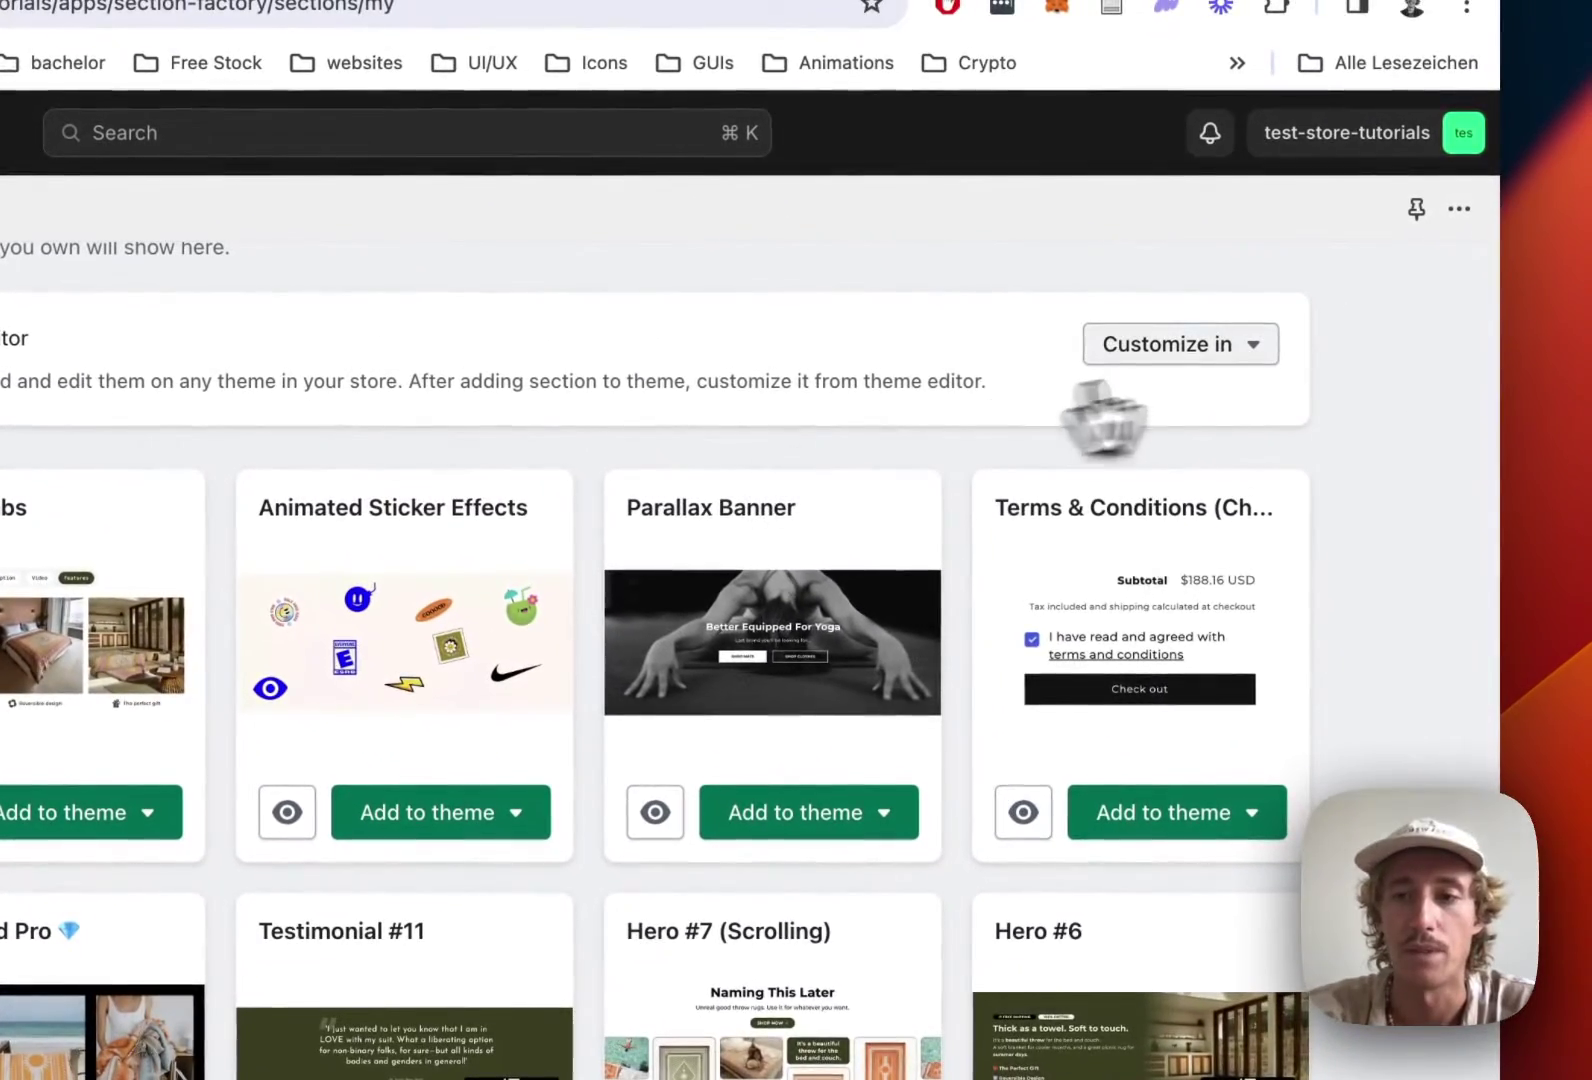
pyautogui.click(1245, 350)
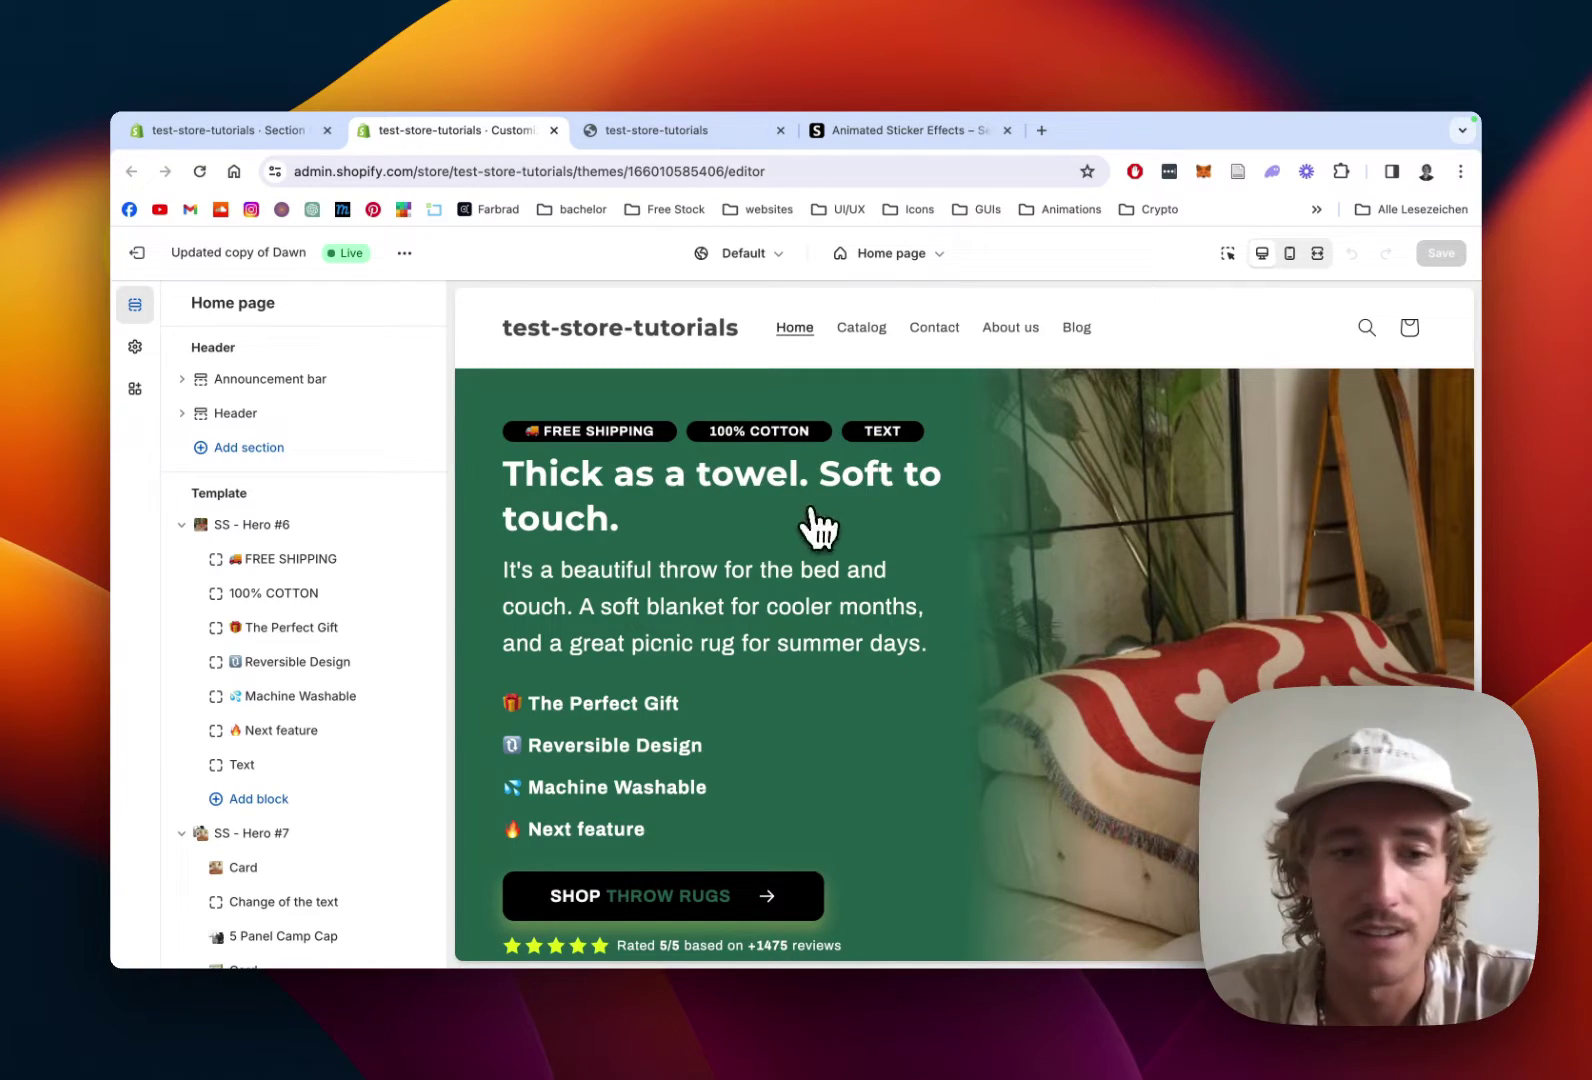
pyautogui.moveTo(305, 590)
pyautogui.scroll(-1, 305, 600)
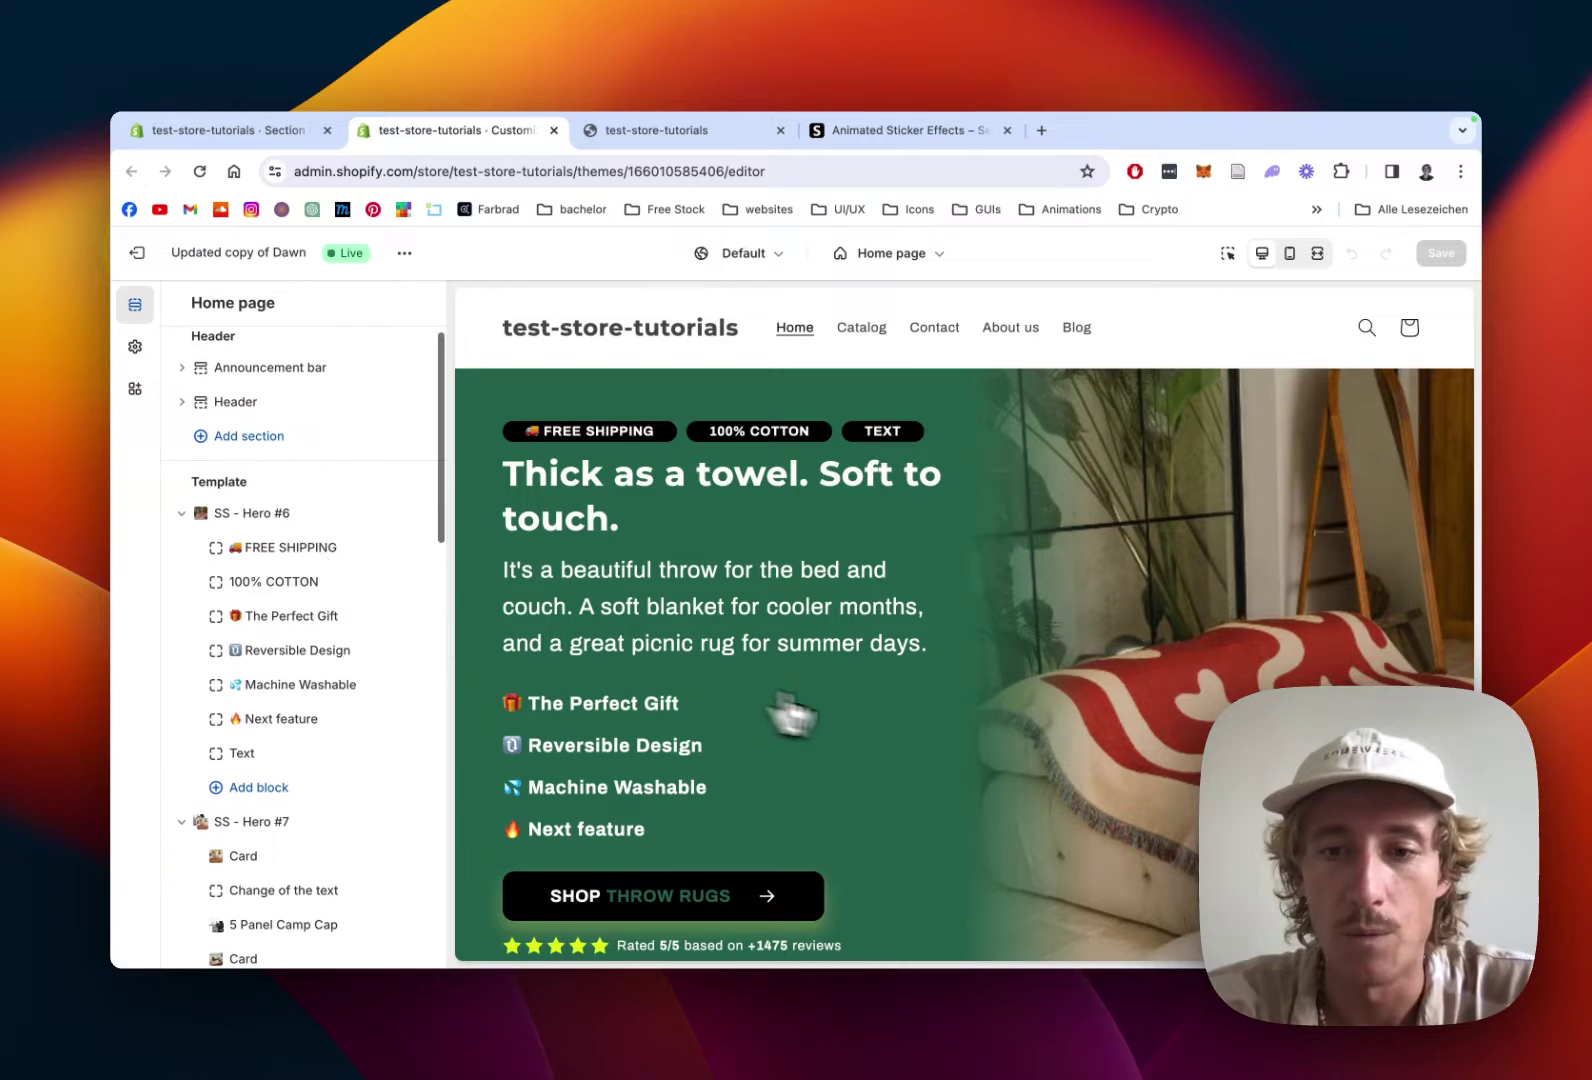
pyautogui.scroll(-2, 870, 725)
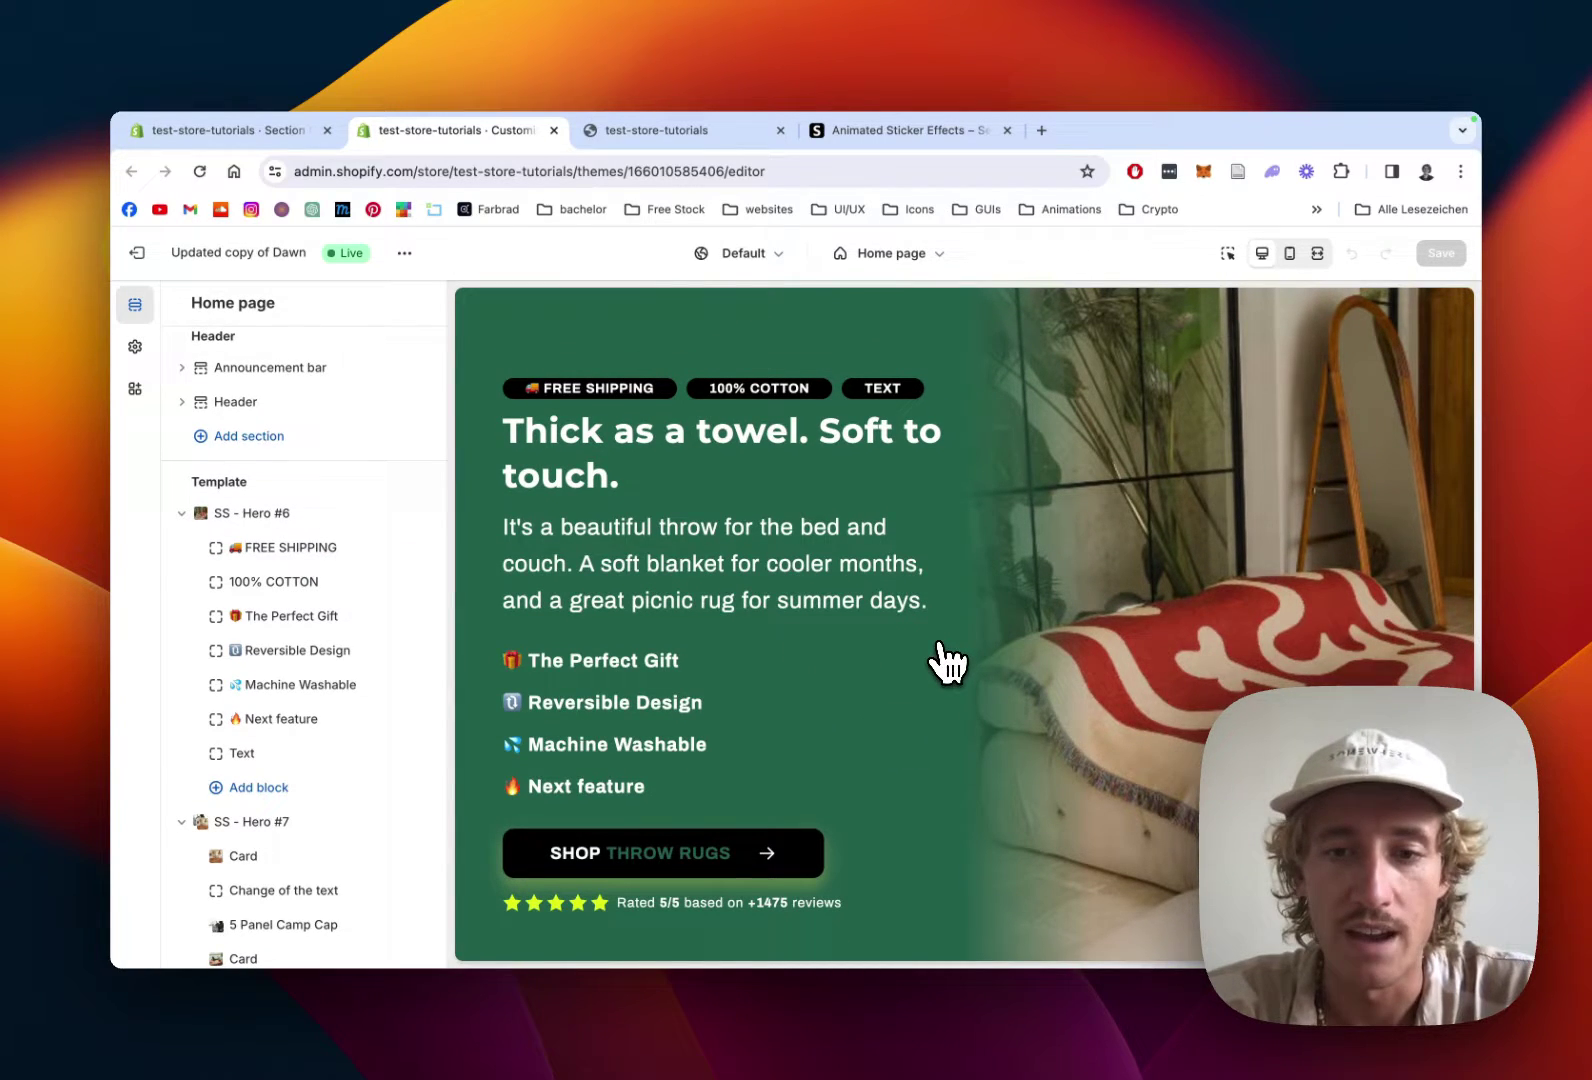
pyautogui.scroll(-1, 955, 636)
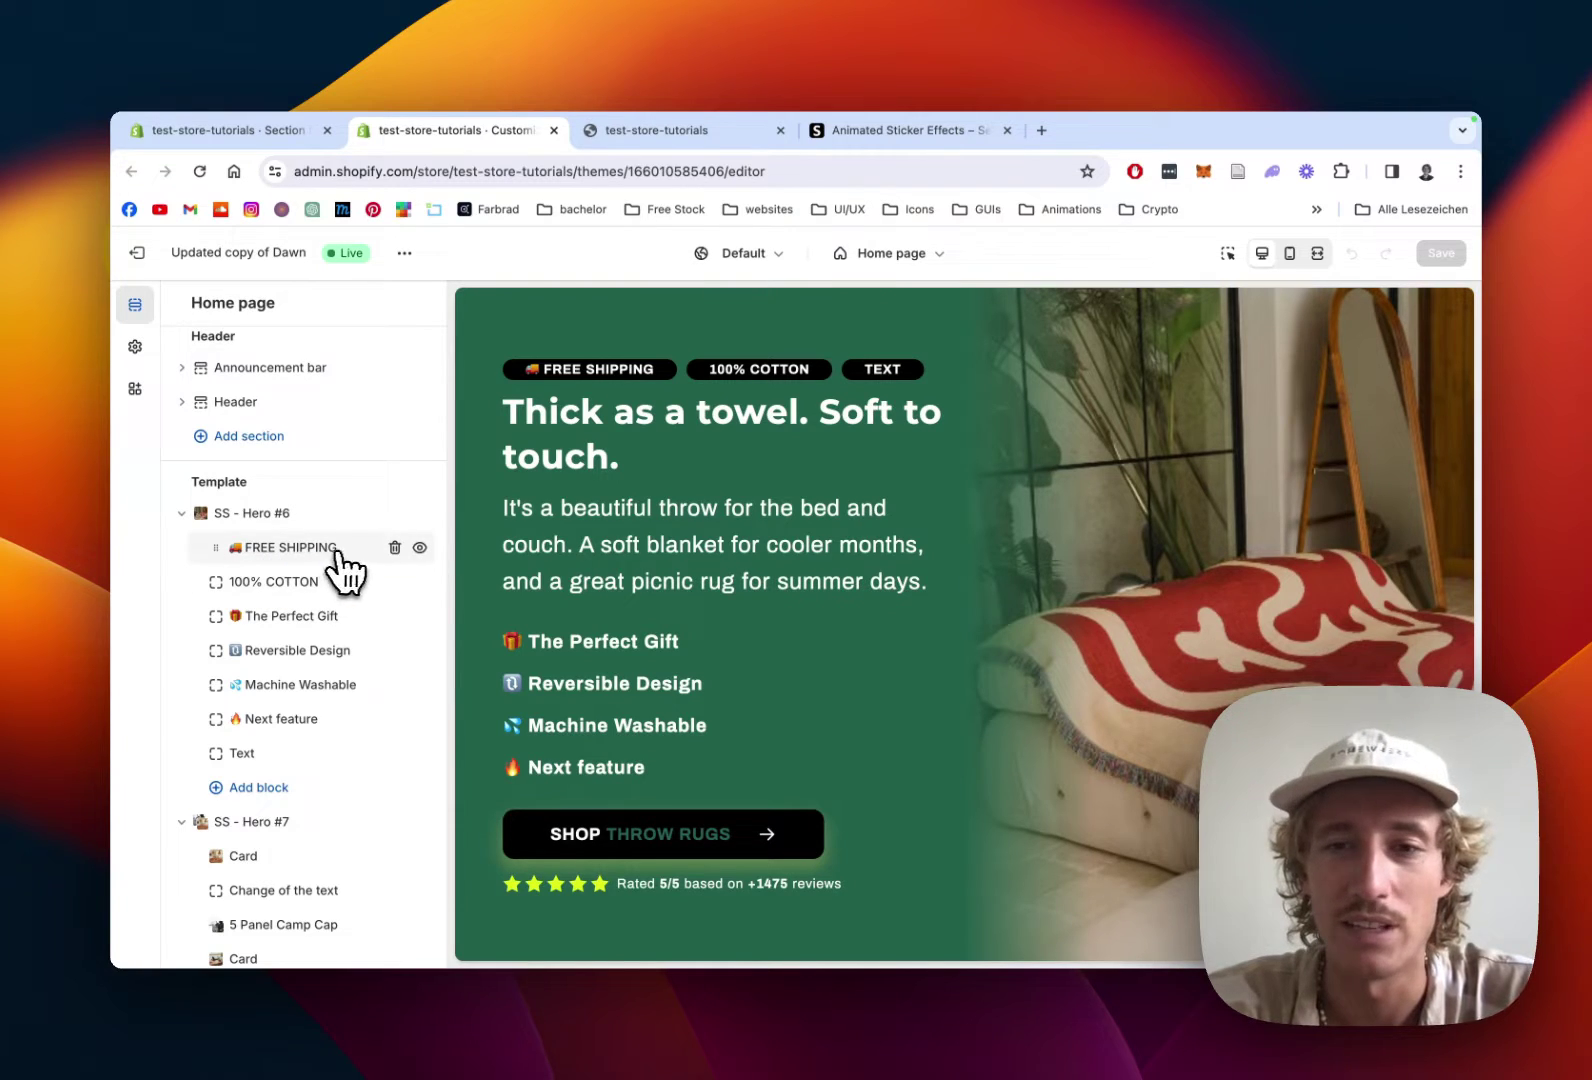
pyautogui.scroll(-4, 306, 643)
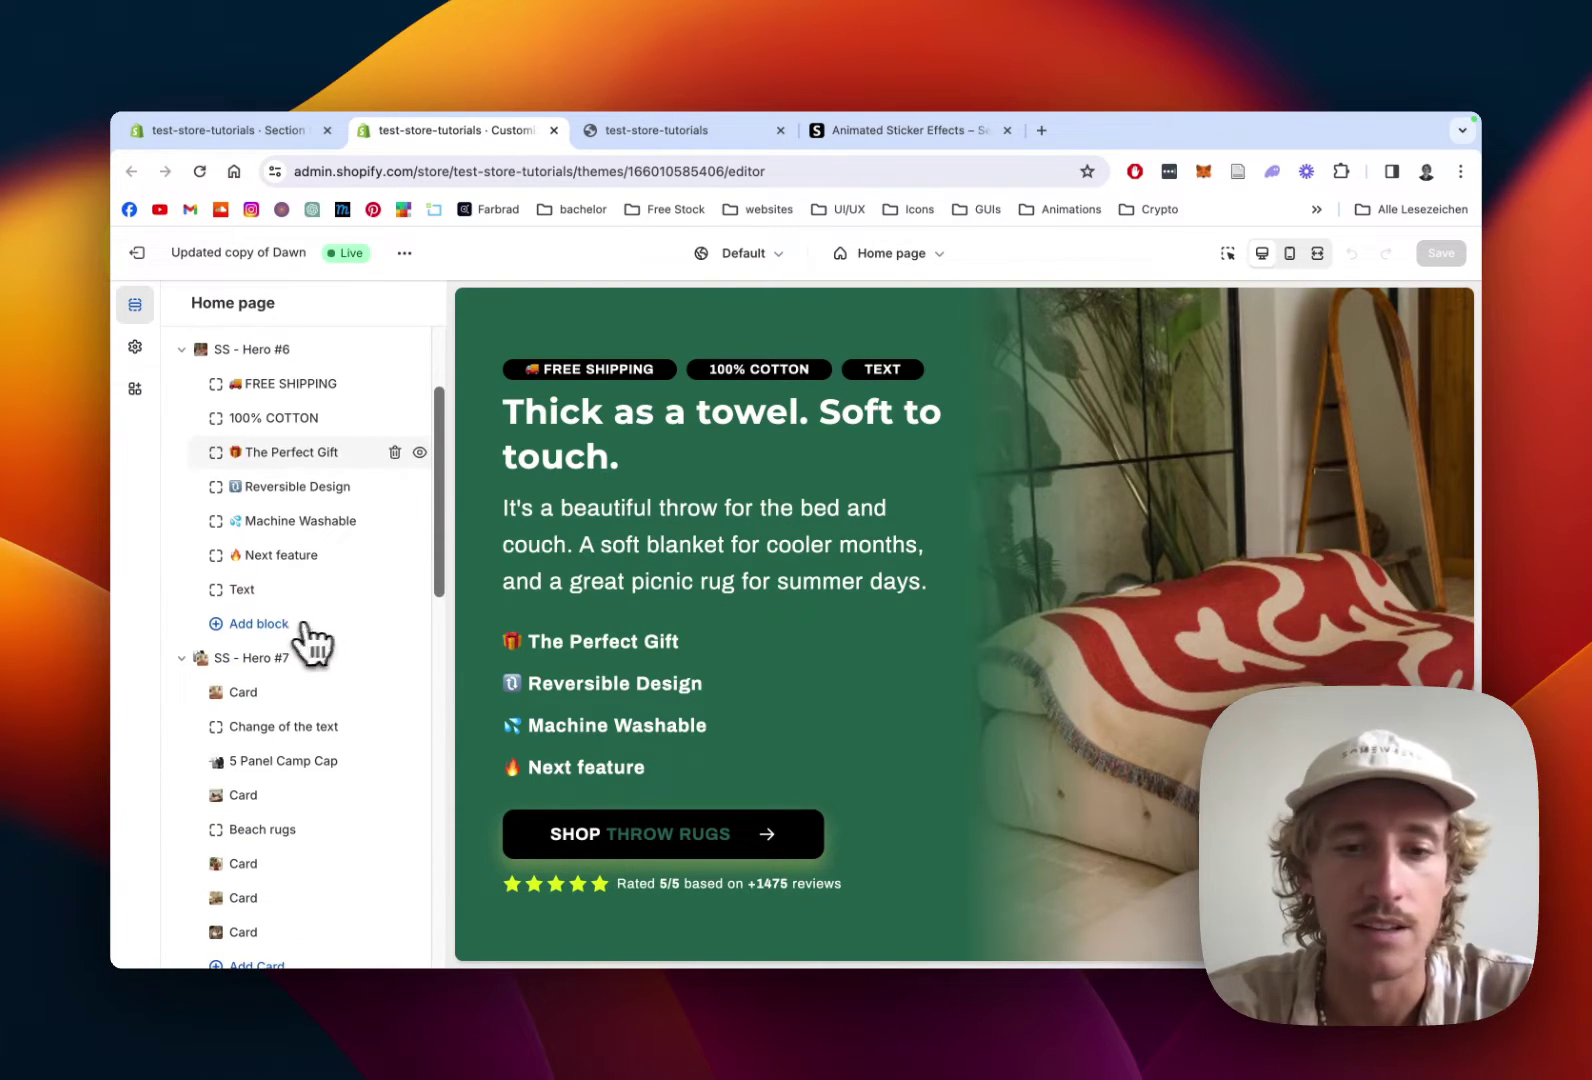
pyautogui.scroll(-10, 924, 665)
pyautogui.scroll(12, 926, 660)
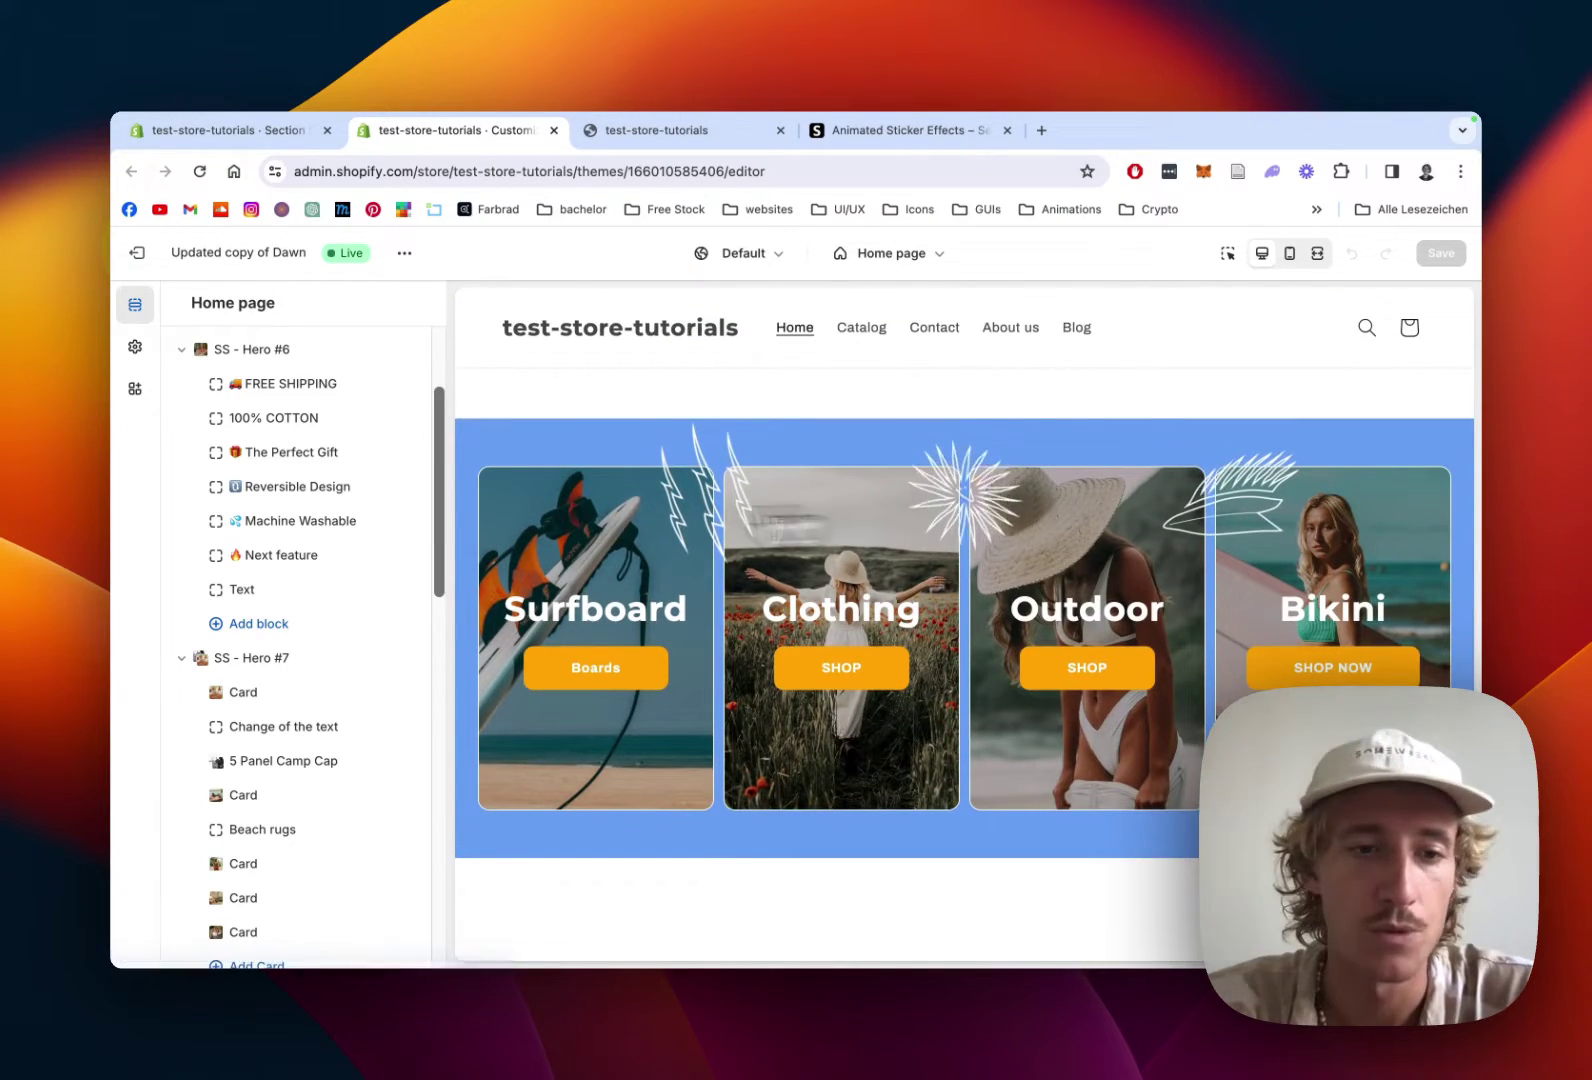
pyautogui.scroll(-10, 315, 402)
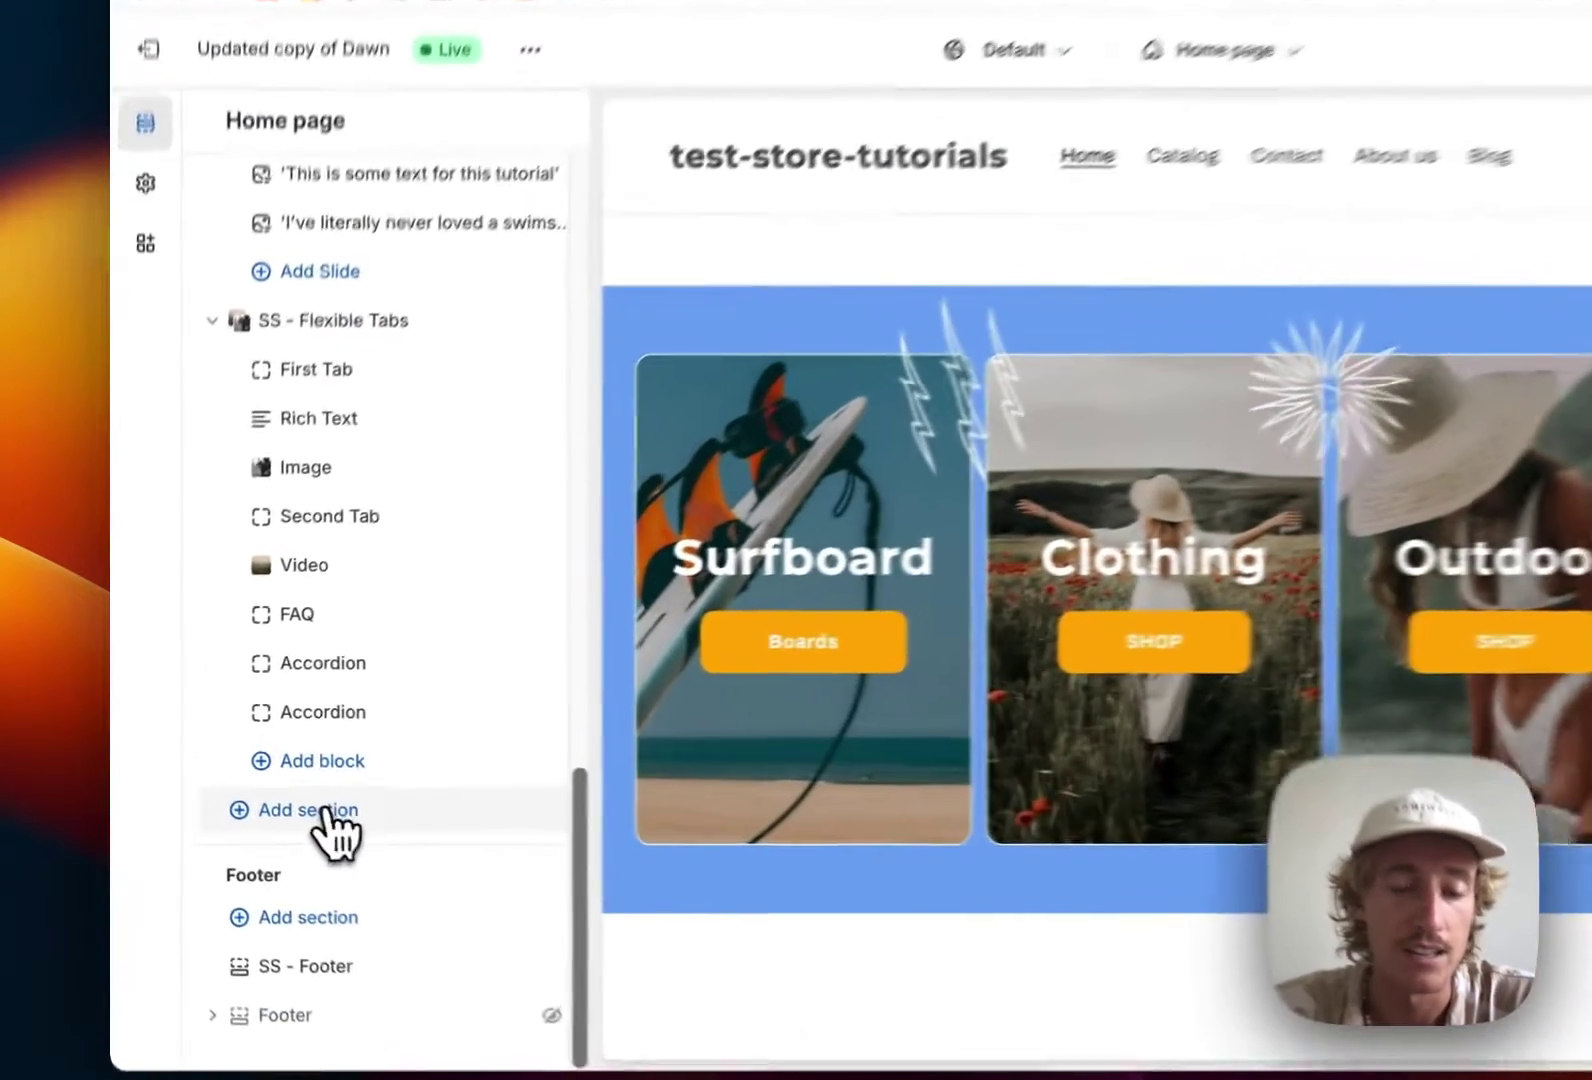
# - Add the SS - Animated Sticker Effects section to the home page, found by searching 'anima'
pyautogui.click(259, 809)
pyautogui.write('anima')
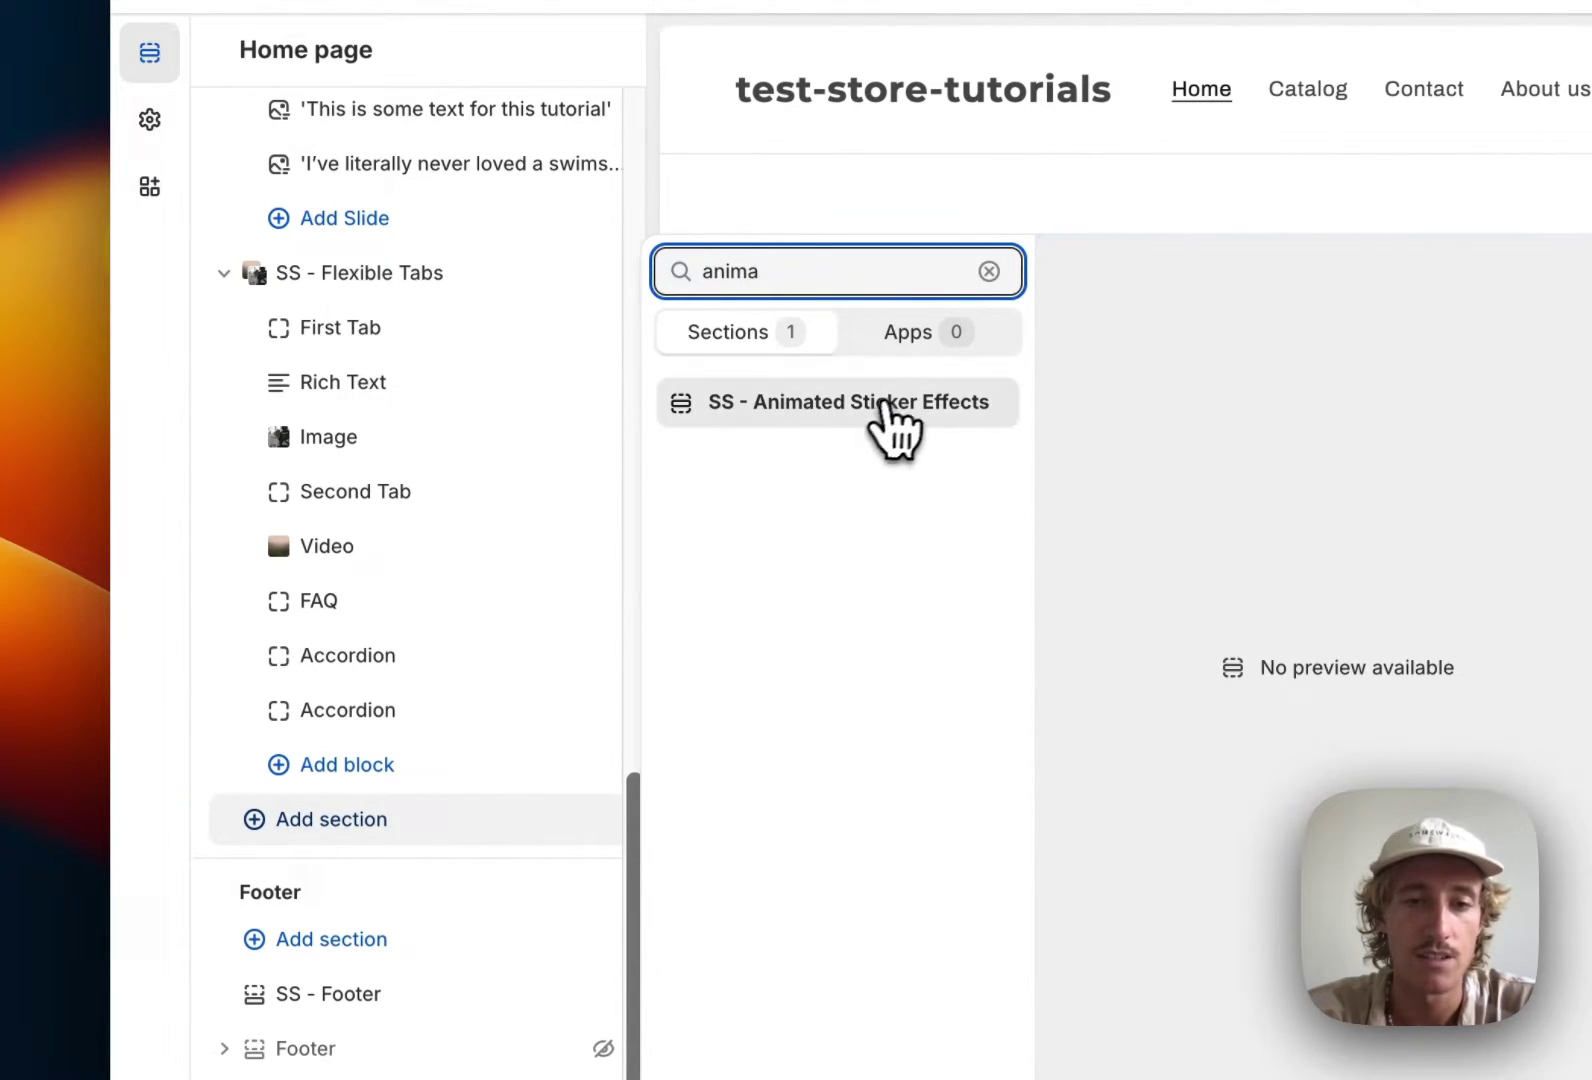
pyautogui.click(880, 410)
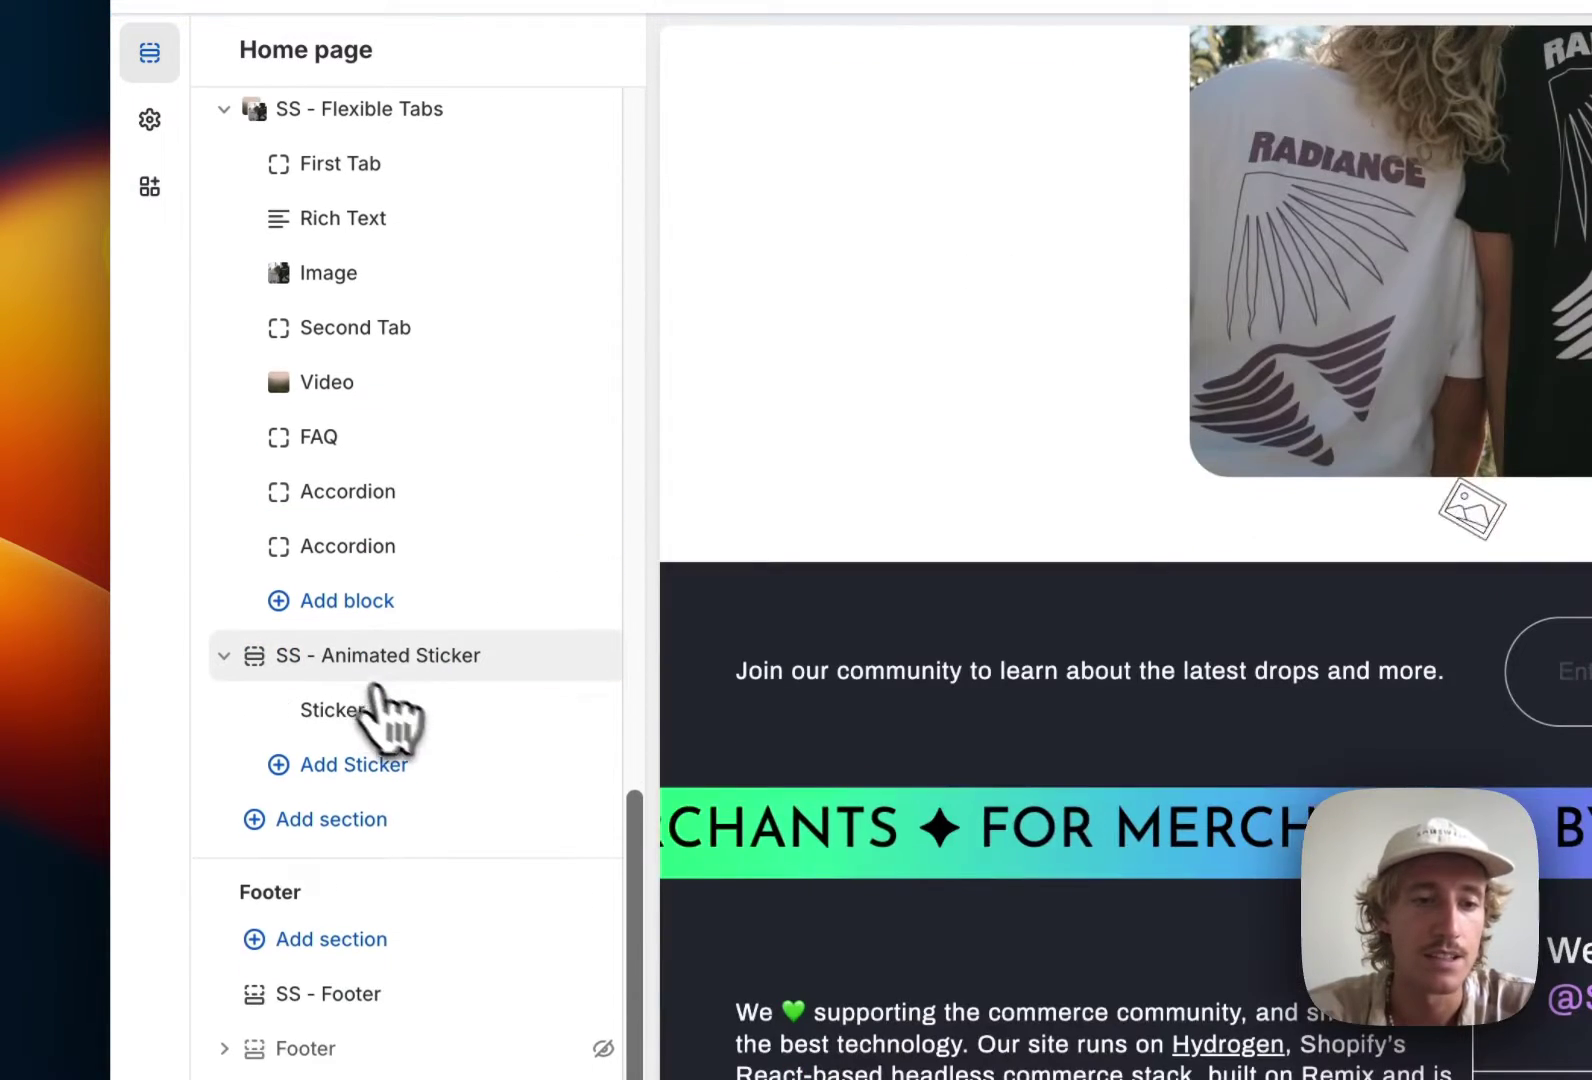
# - Move the sticker section directly below SS - Hero #6, keeping The Perfect Gift block in place
pyautogui.moveTo(266, 668); pyautogui.dragTo(226, 688)
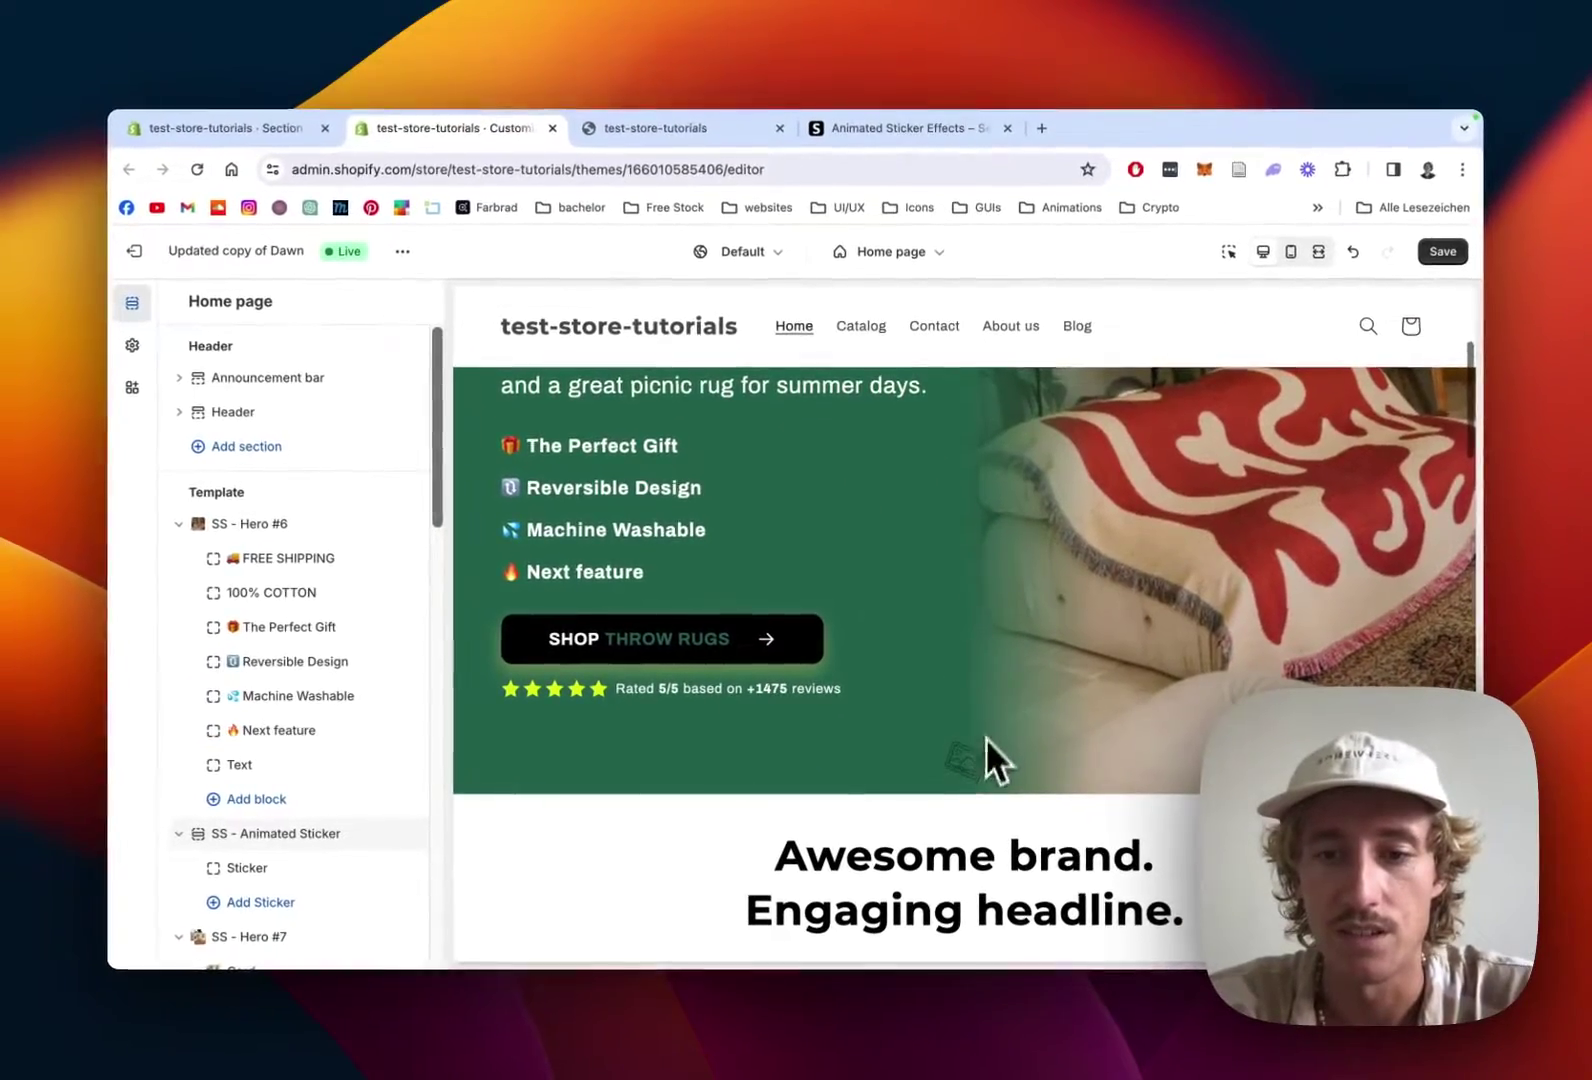
pyautogui.moveTo(290, 627); pyautogui.dragTo(333, 630)
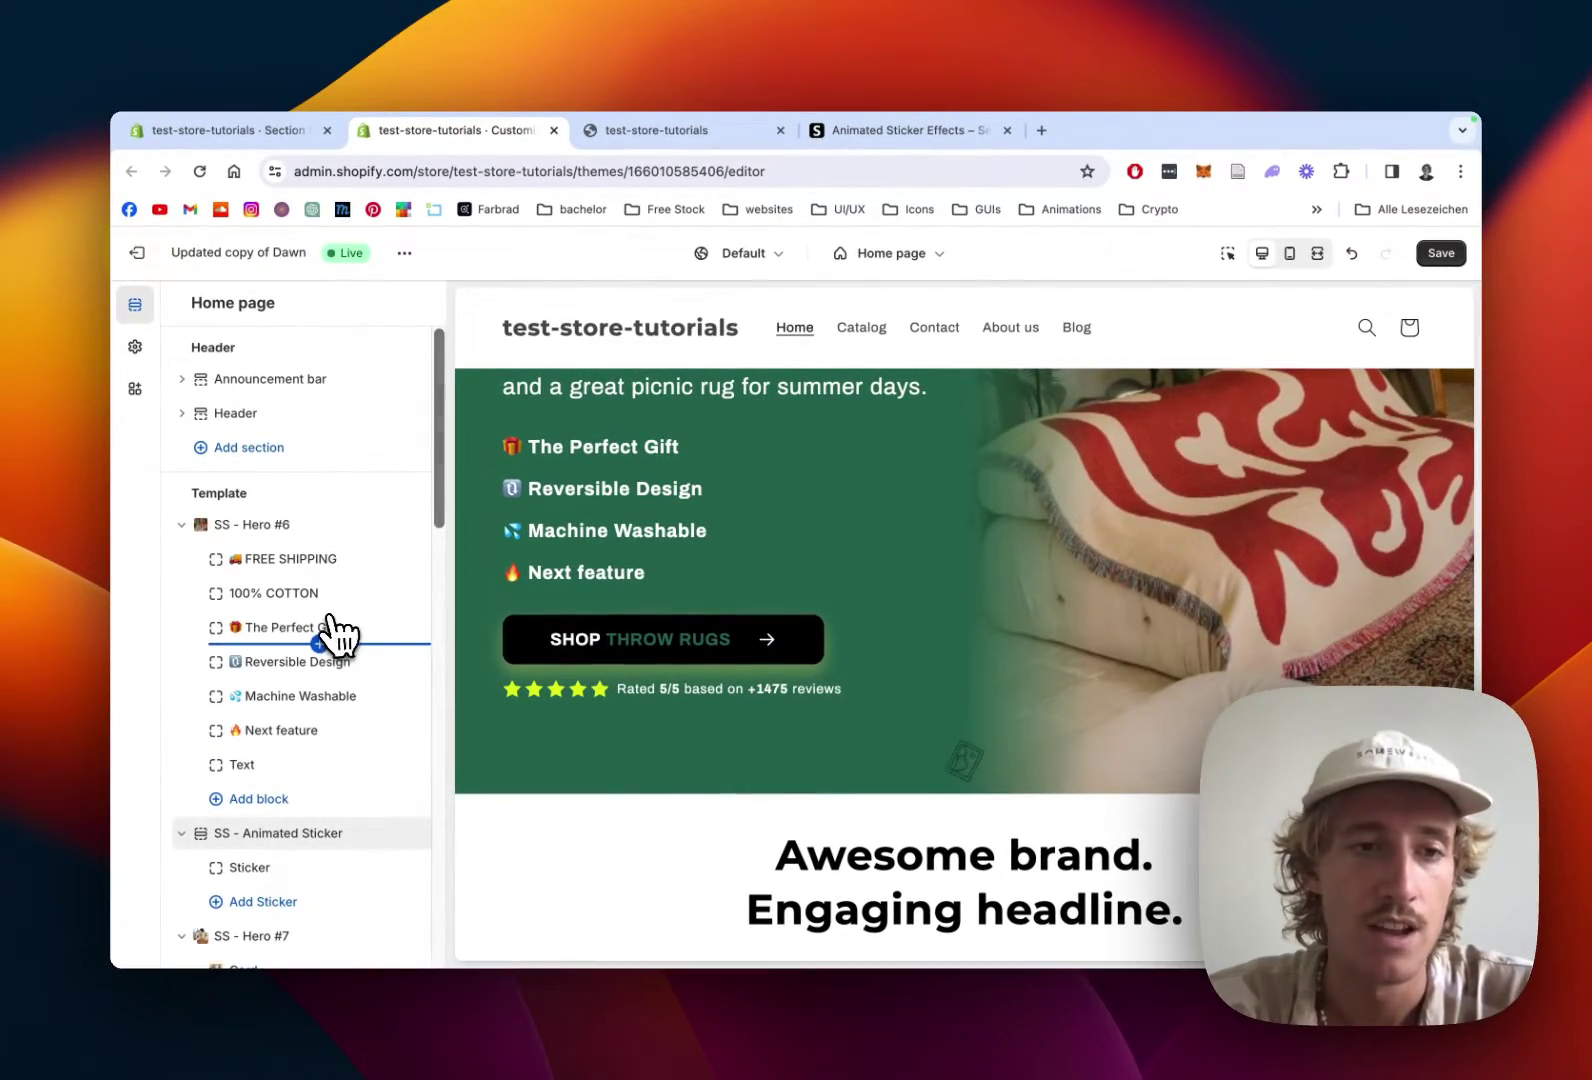
pyautogui.moveTo(330, 705); pyautogui.dragTo(330, 700)
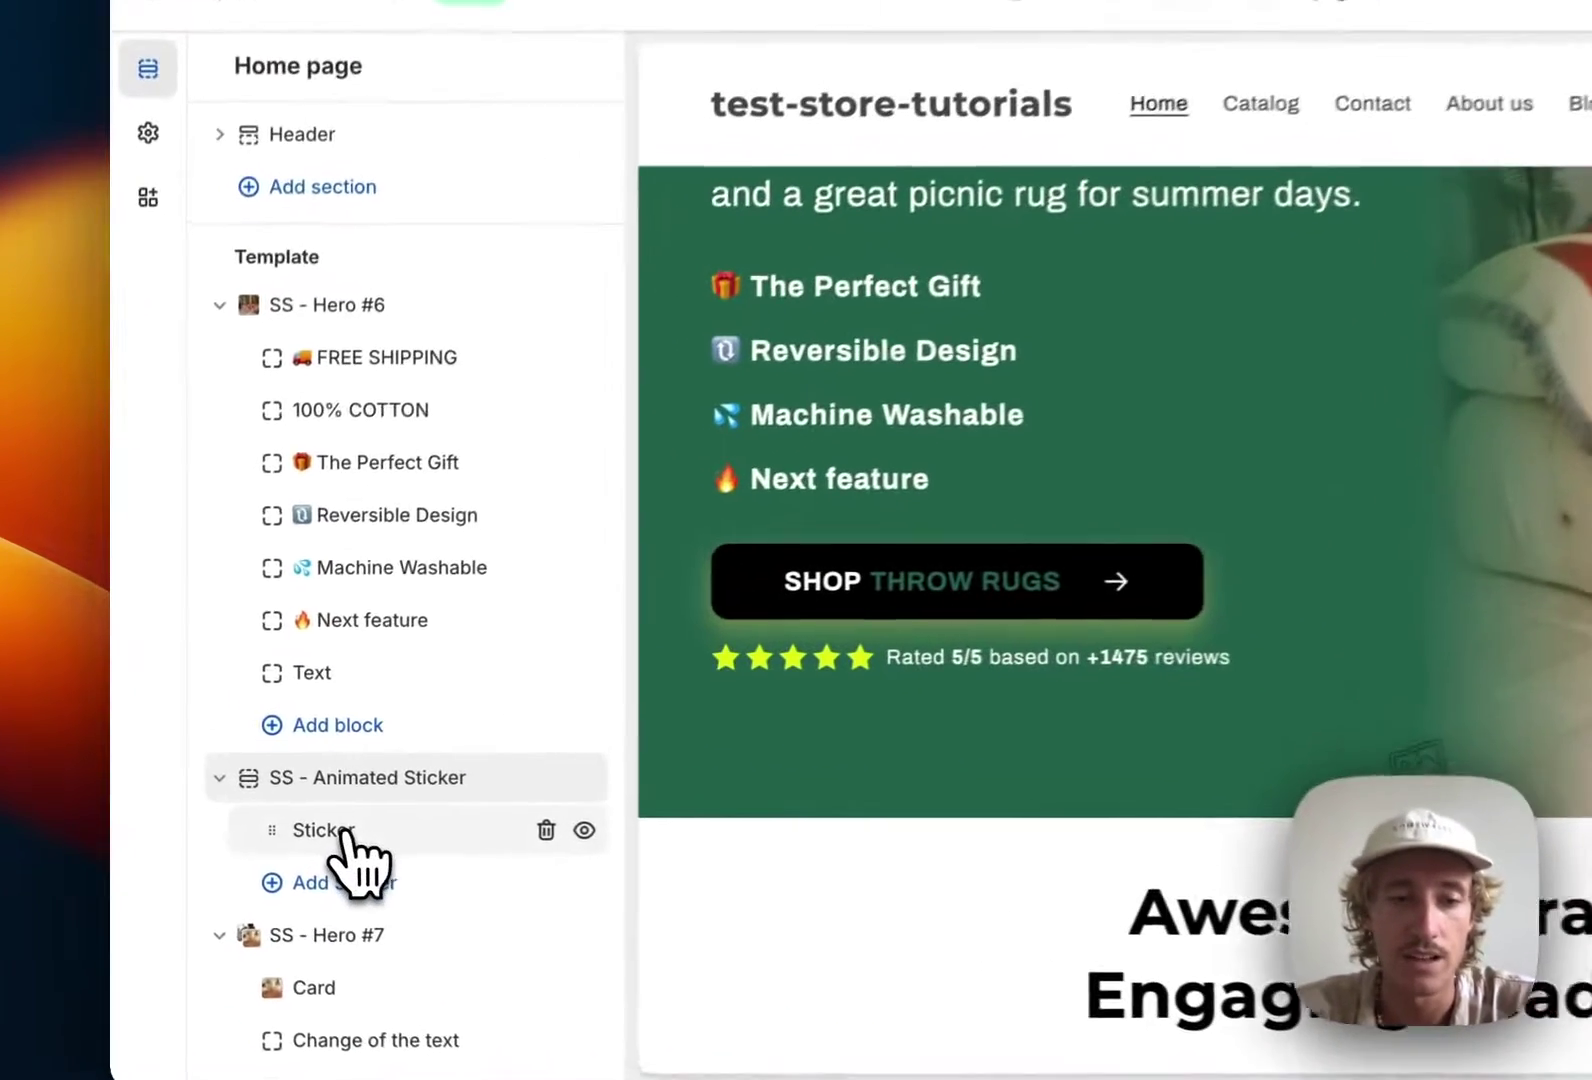
# - Set the Sticker block's image to the sunburst icon-features-radiance_community
pyautogui.click(343, 830)
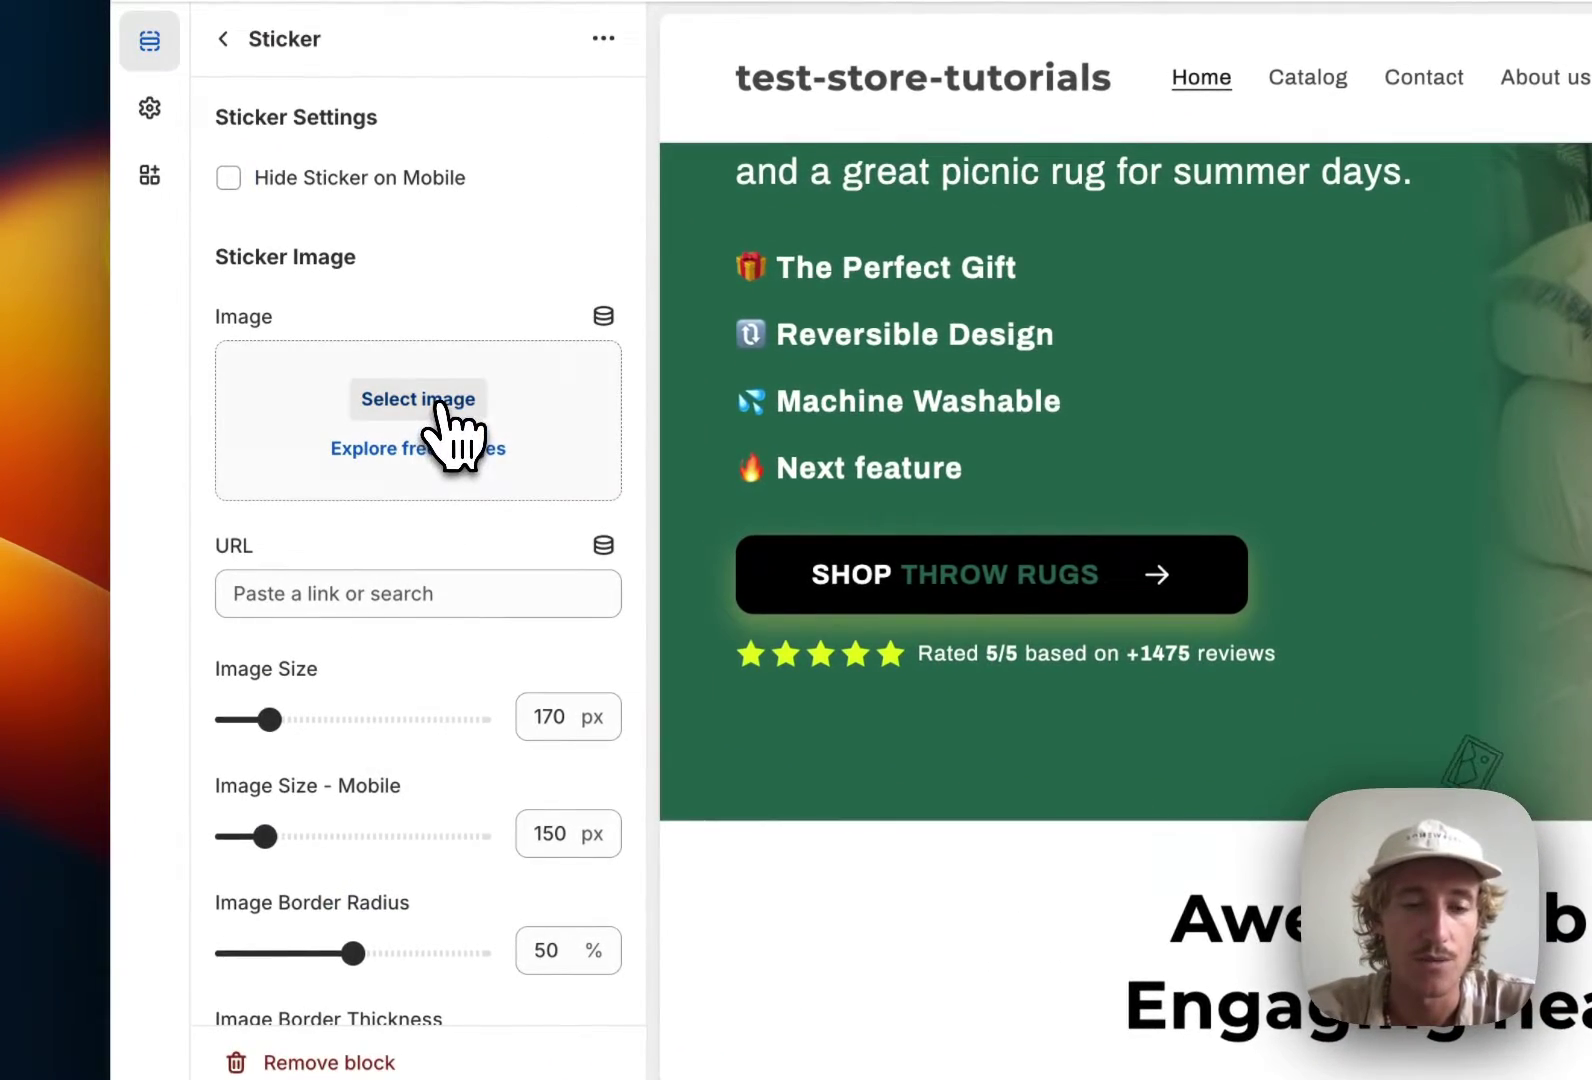
pyautogui.click(440, 400)
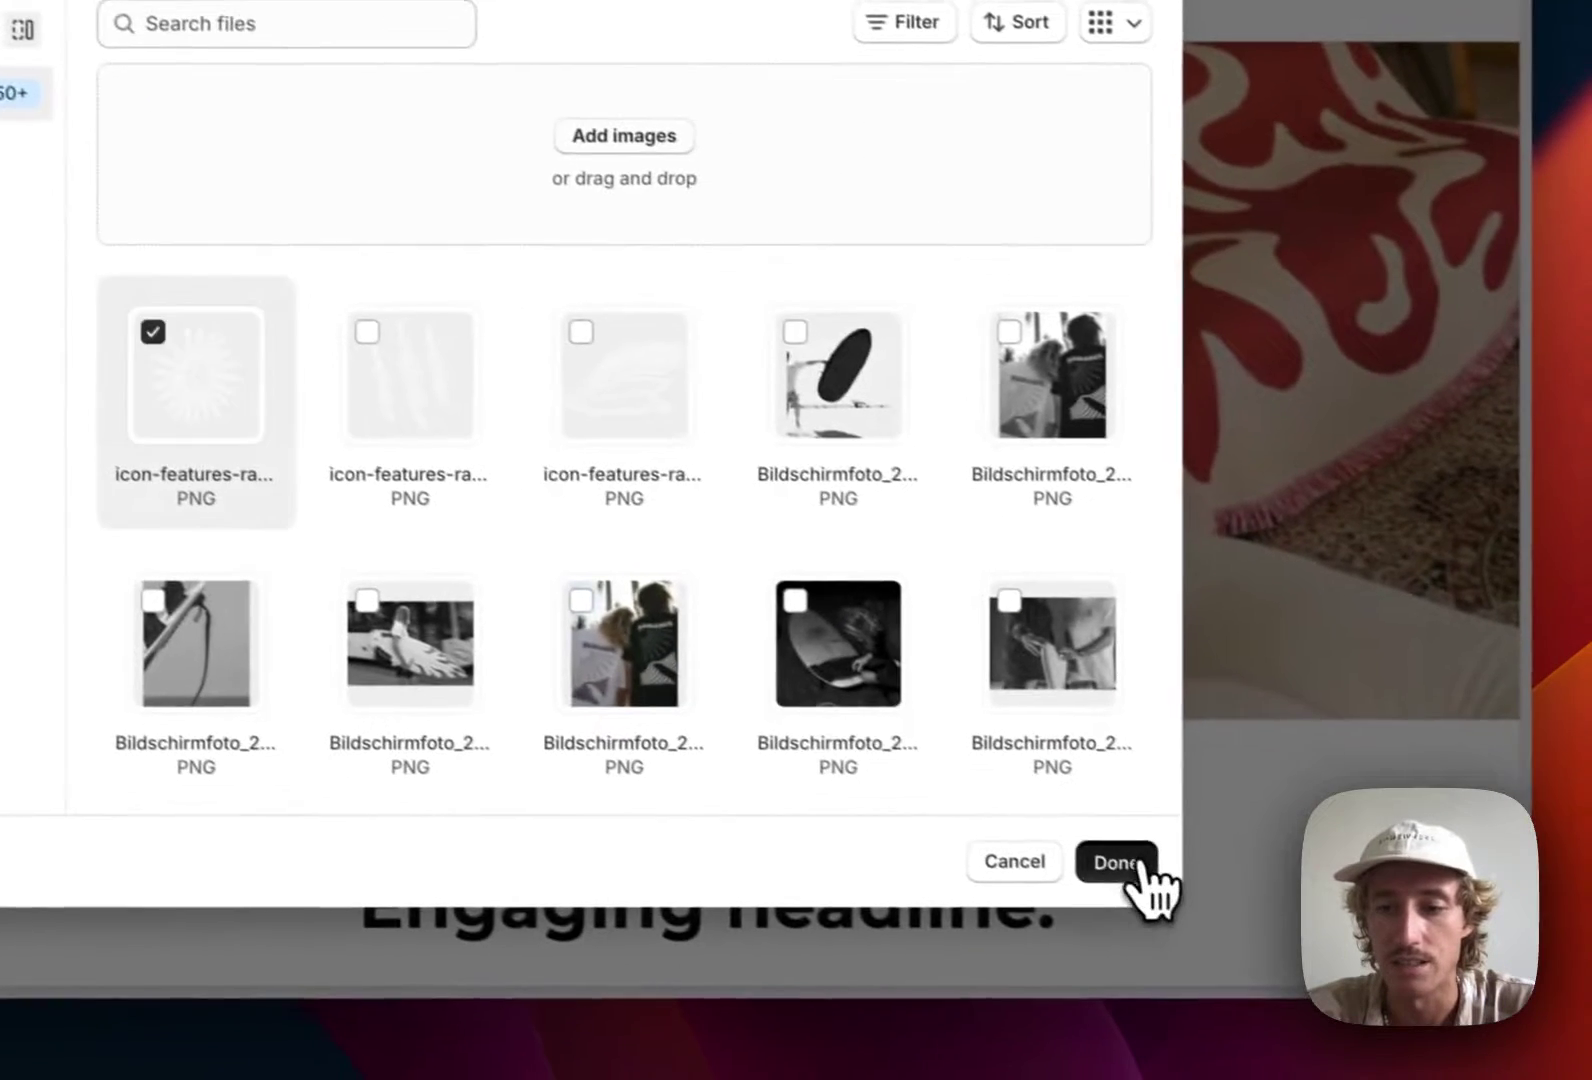
pyautogui.click(1128, 870)
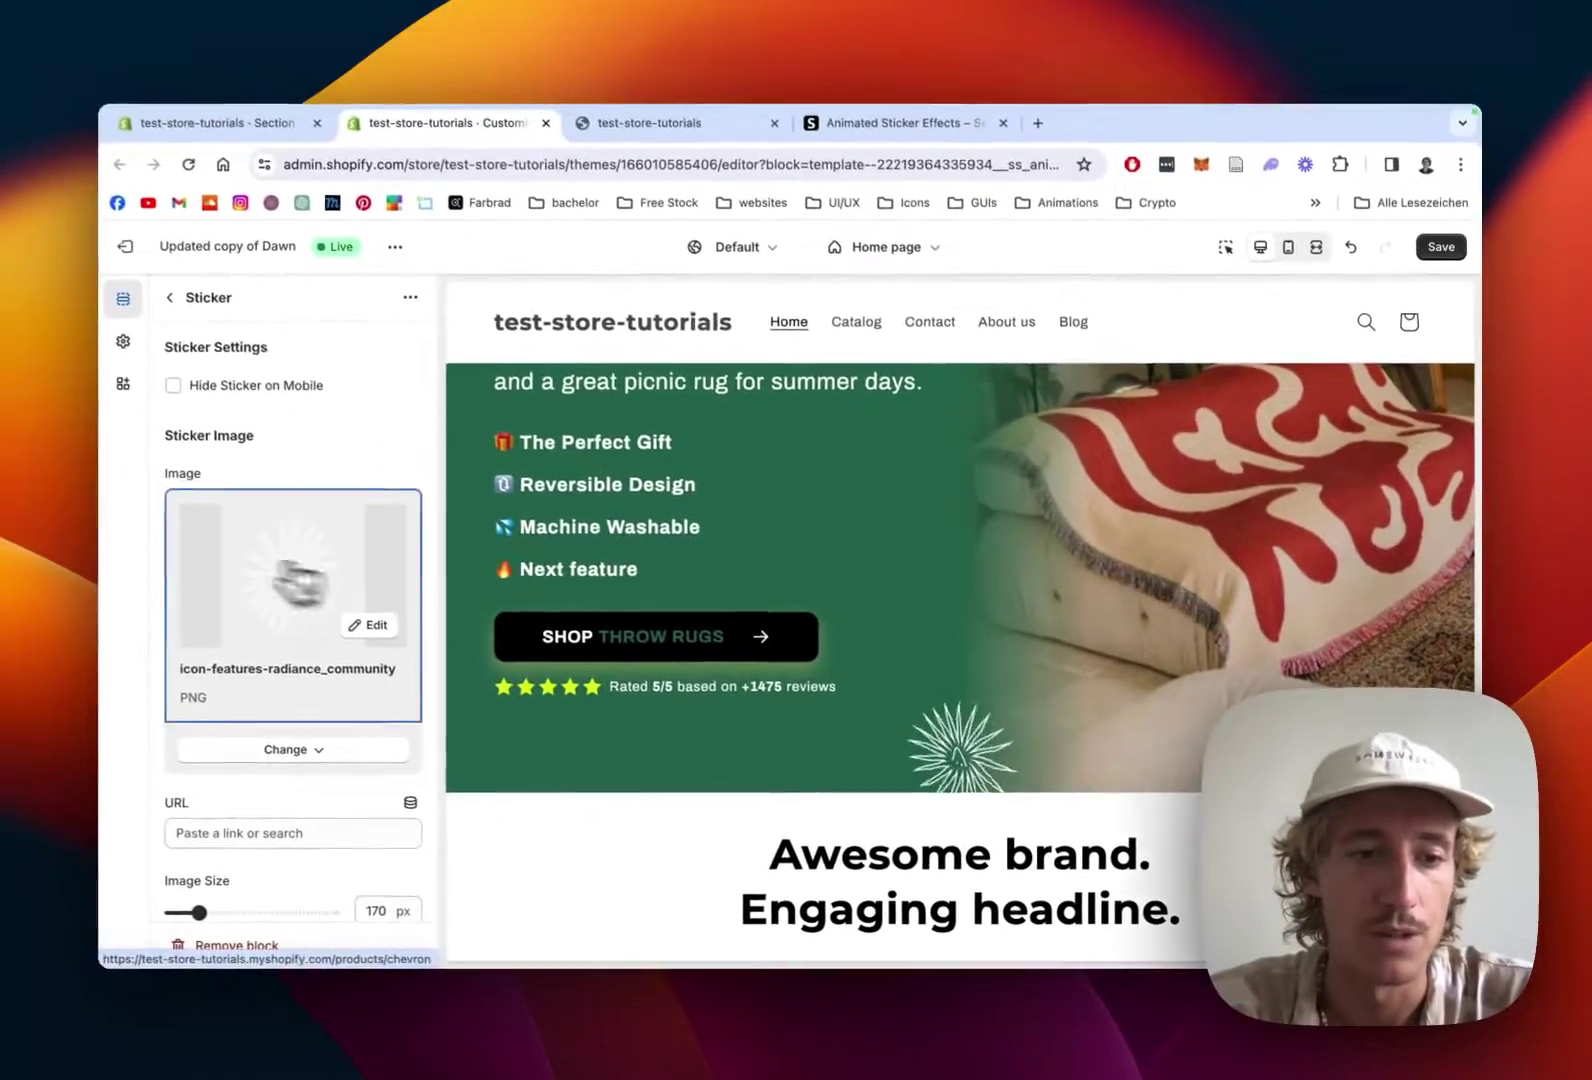
# - Reduce the sticker's desktop Image Size to 120 px
pyautogui.scroll(-2, 210, 570)
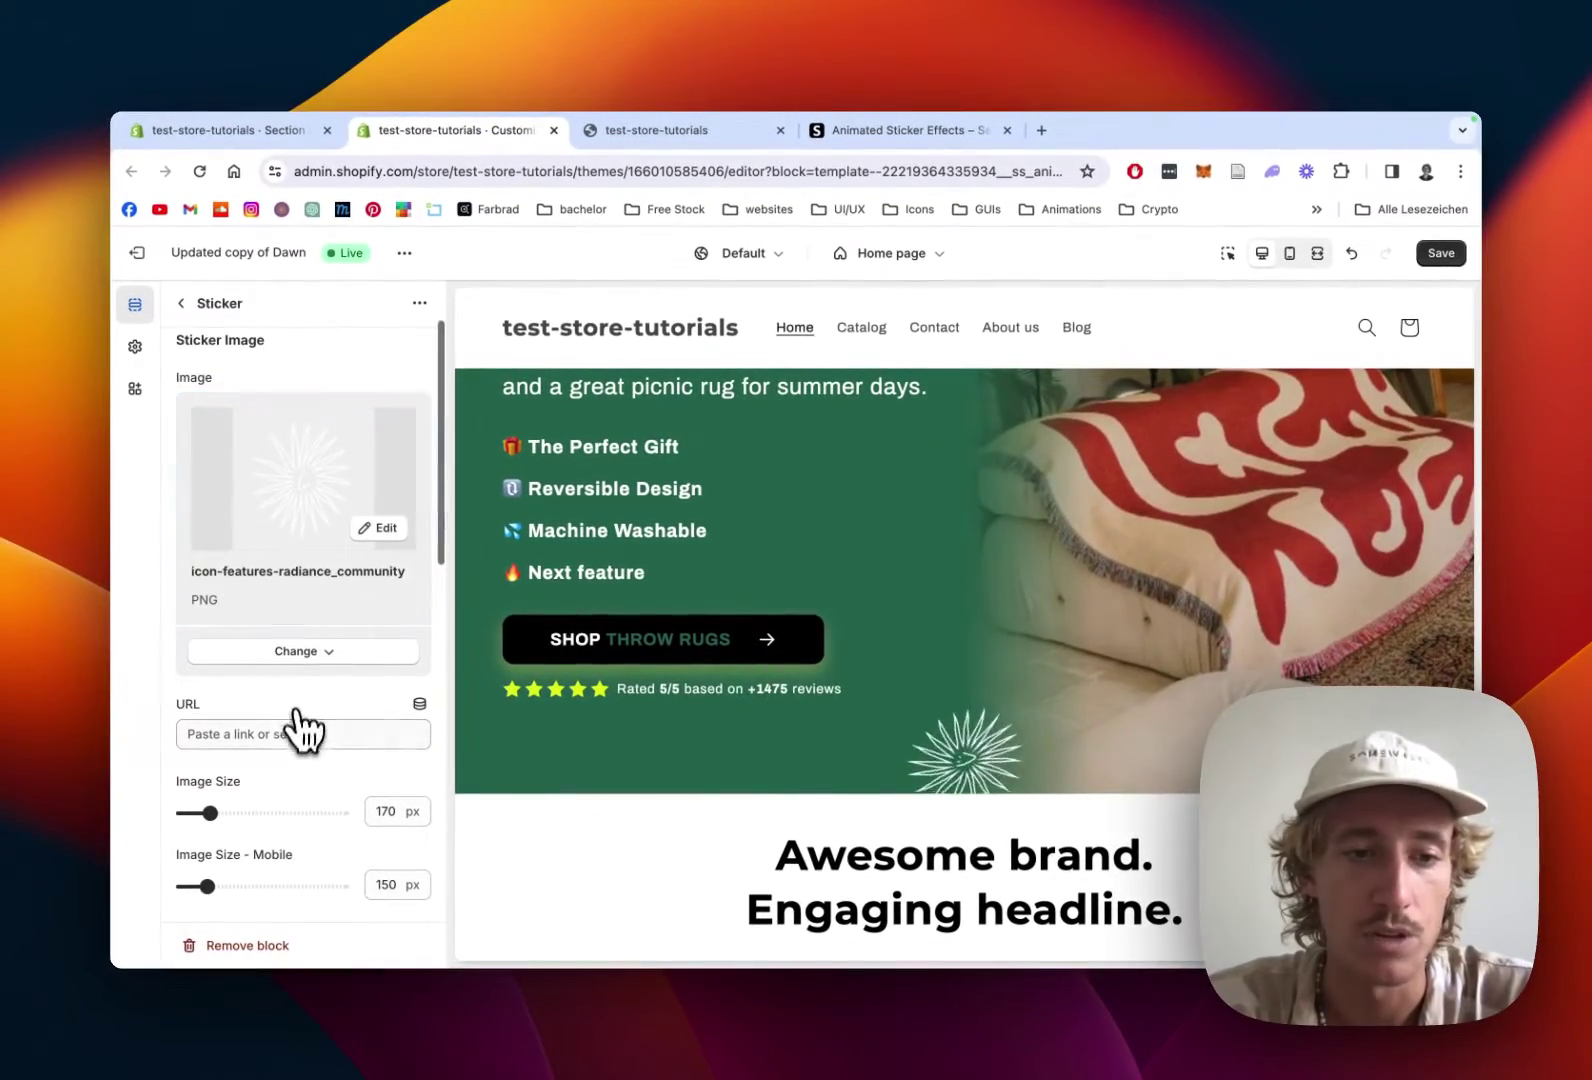
pyautogui.scroll(-1, 318, 757)
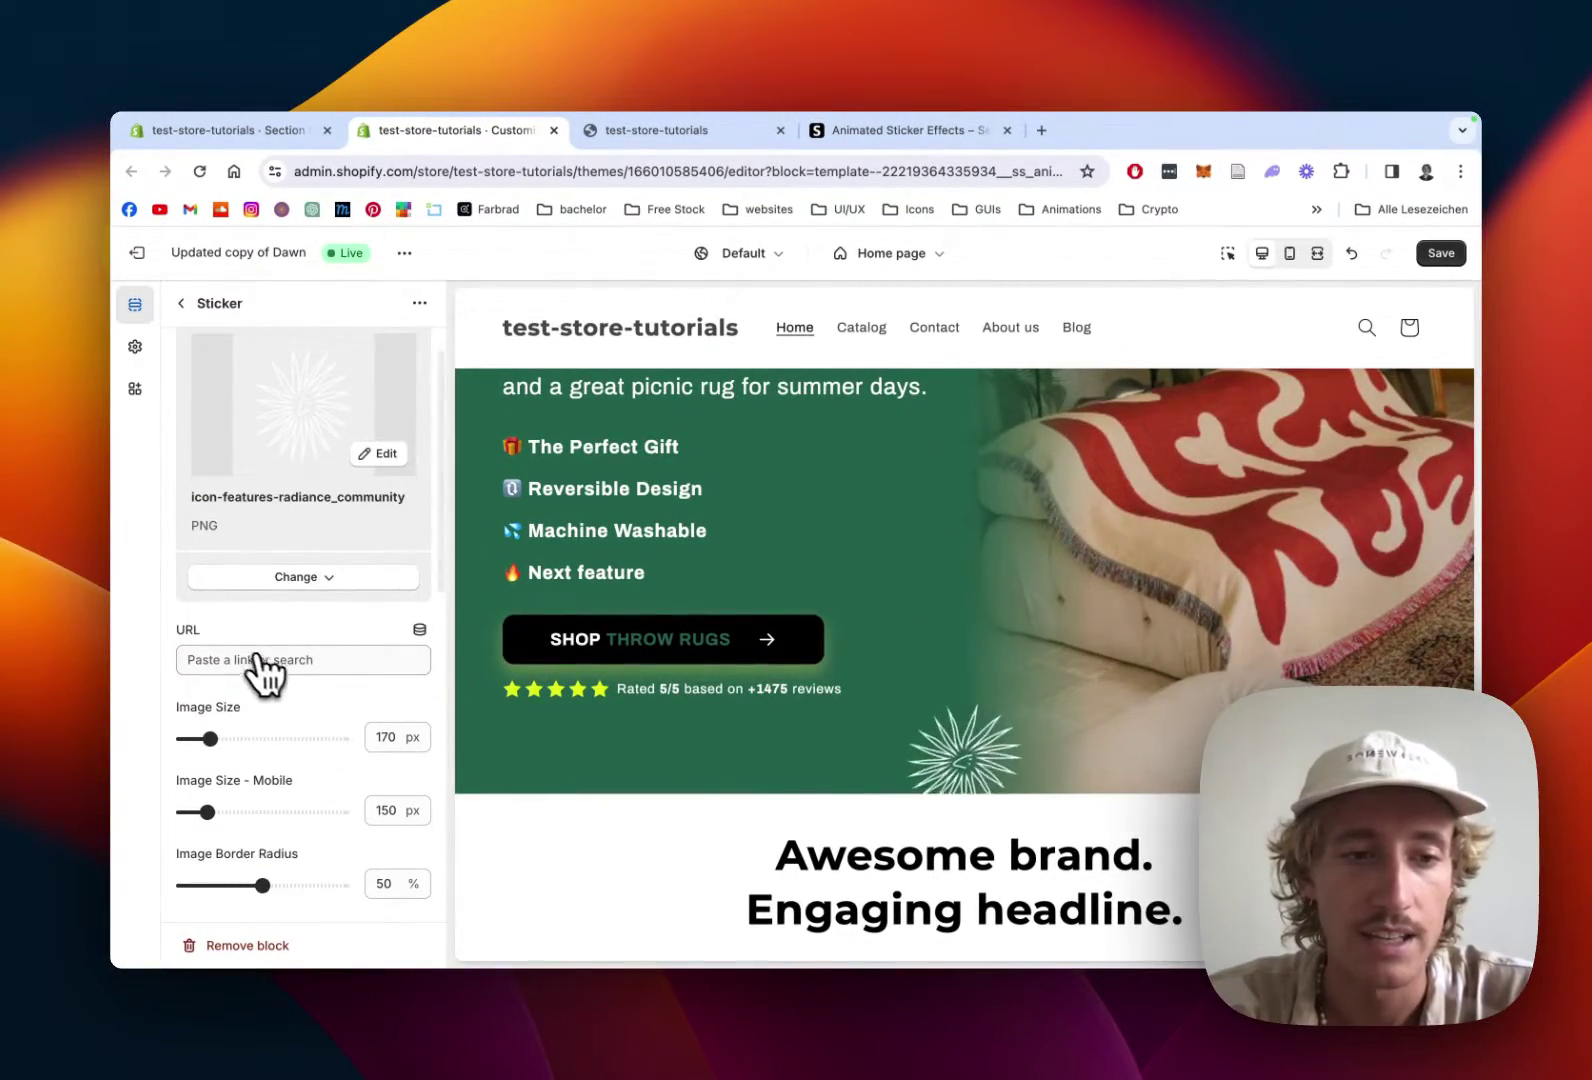
pyautogui.scroll(-1, 262, 672)
pyautogui.moveTo(210, 663); pyautogui.dragTo(203, 661)
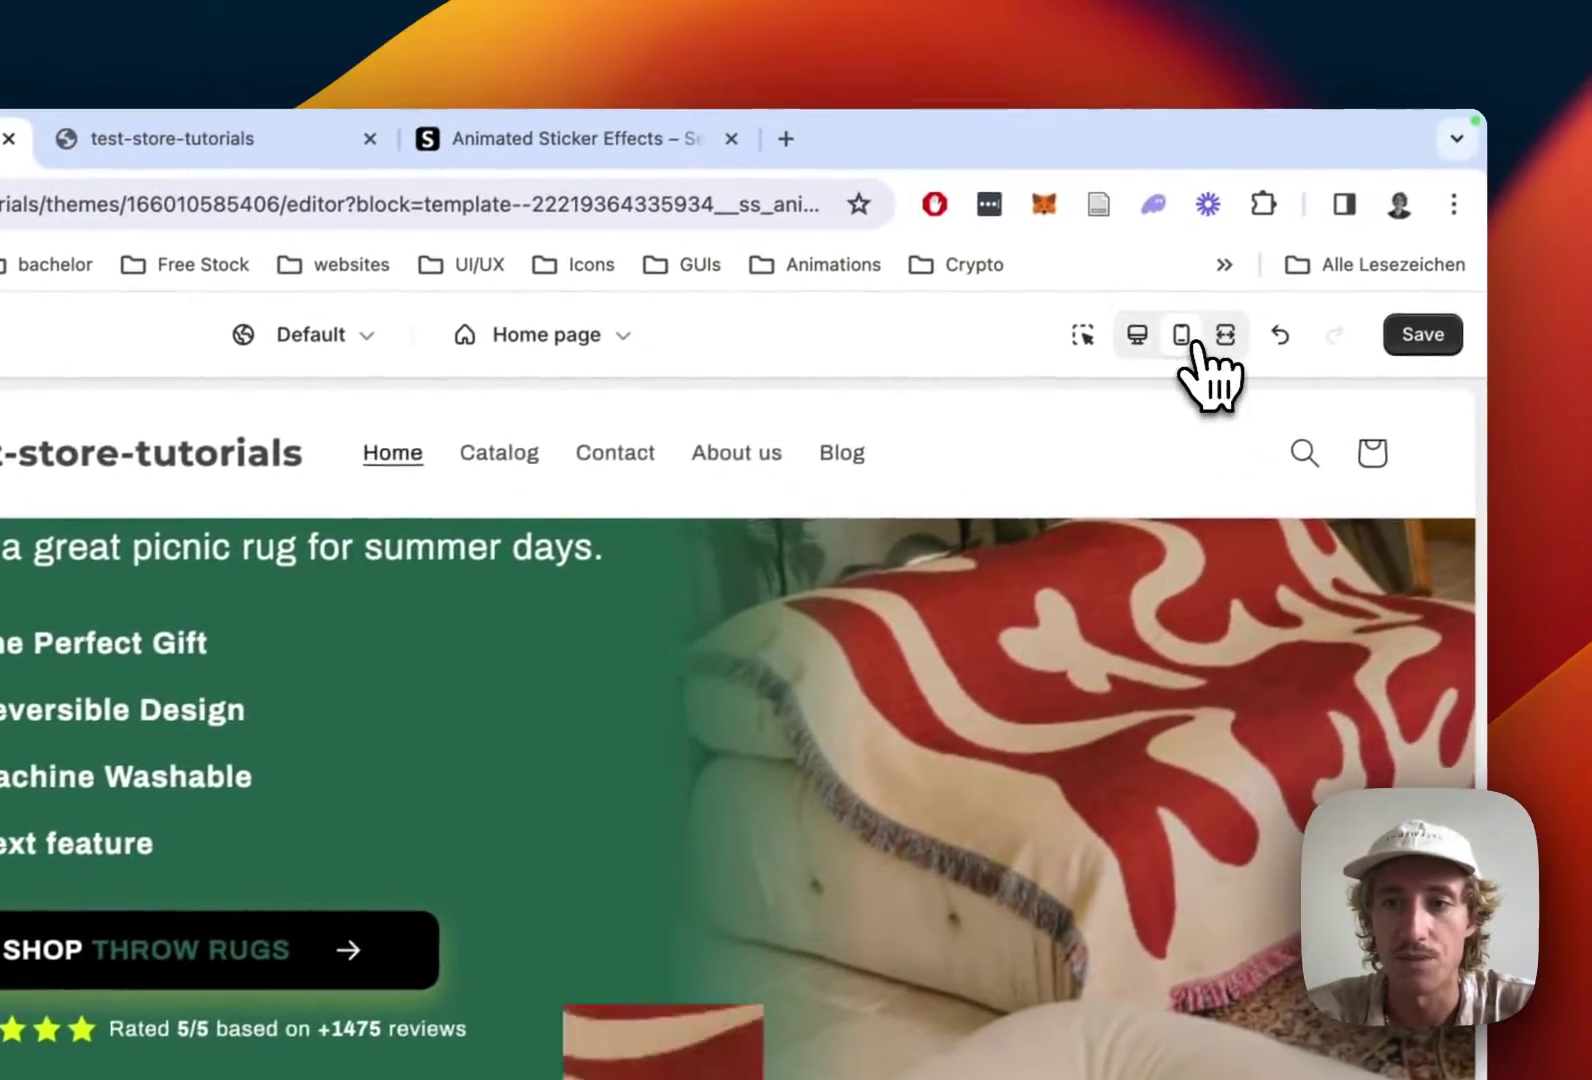
# - Position the desktop sticker at 75% horizontal and -560 px vertical over the hero photo
pyautogui.click(1180, 335)
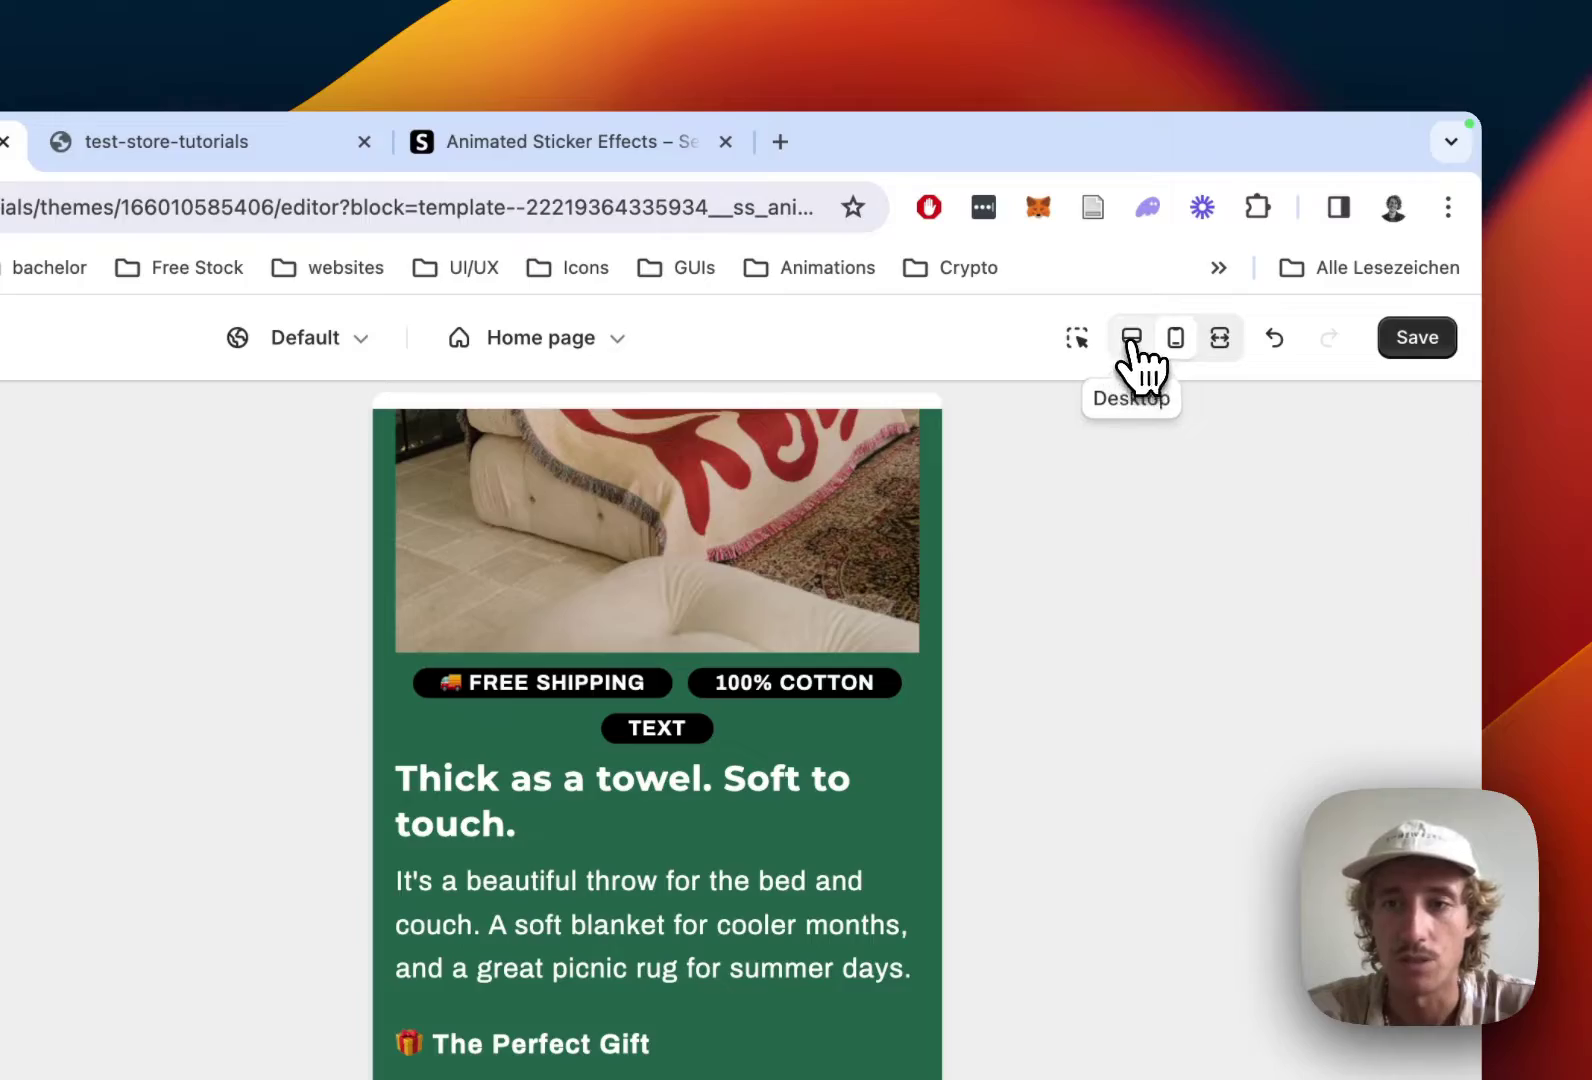
pyautogui.click(1131, 340)
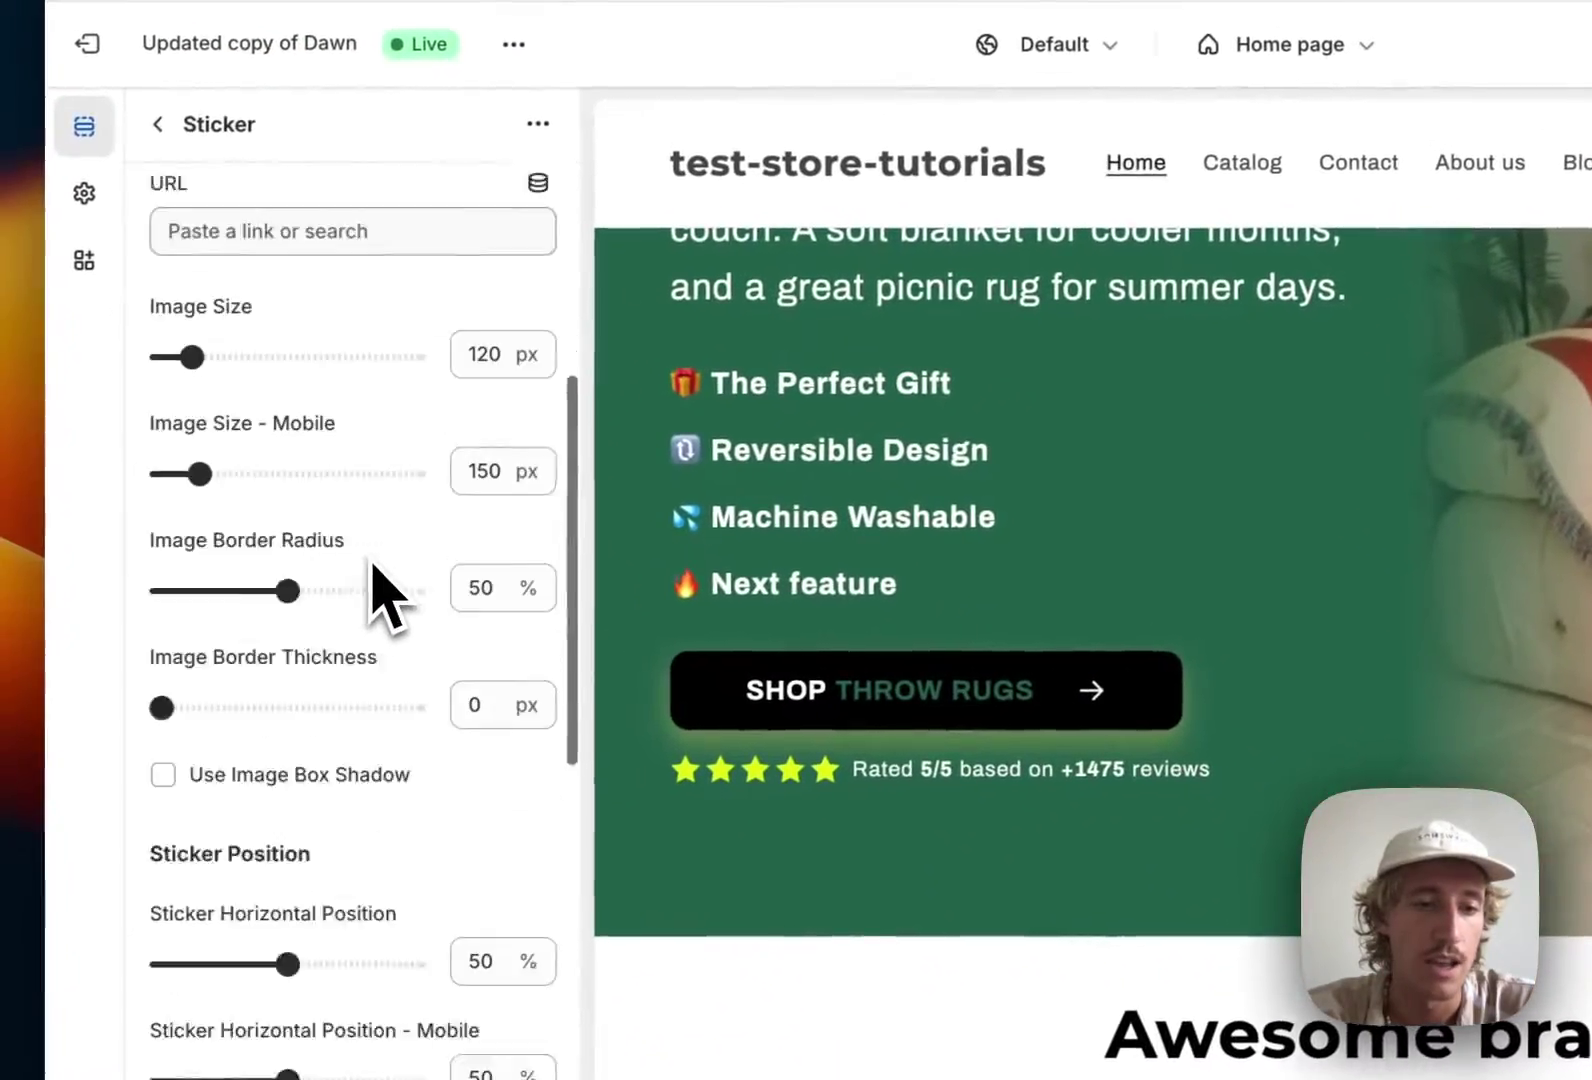
pyautogui.scroll(-4, 373, 567)
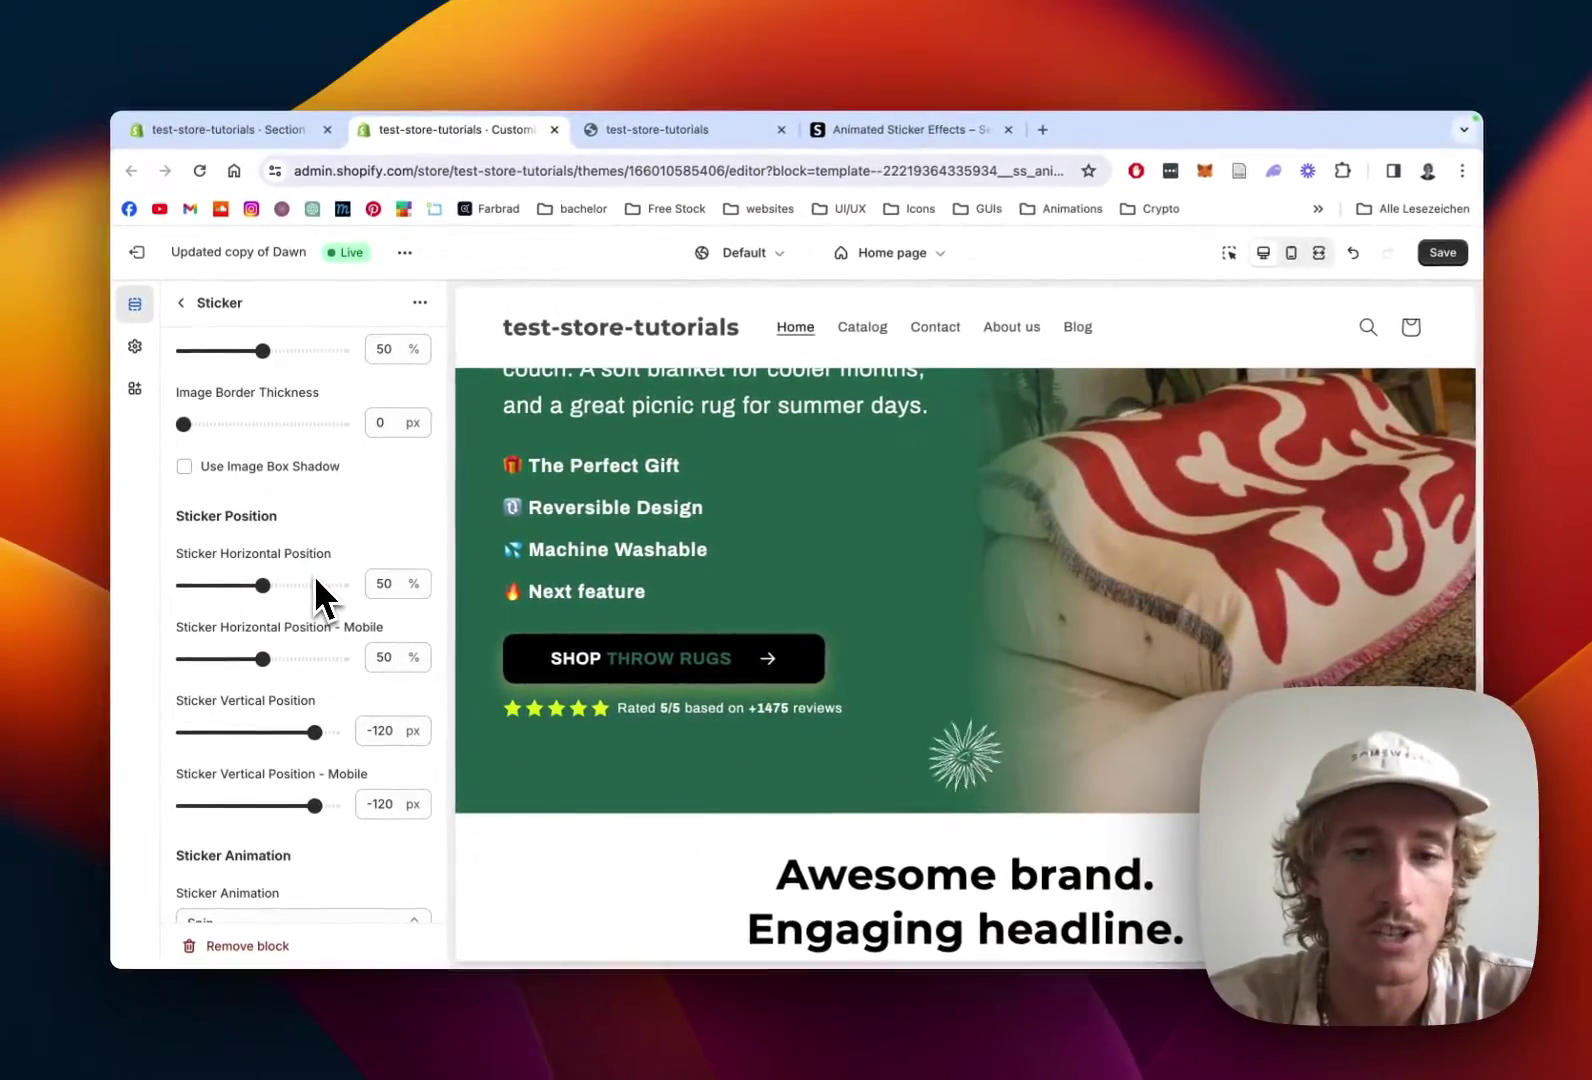
pyautogui.scroll(3, 767, 576)
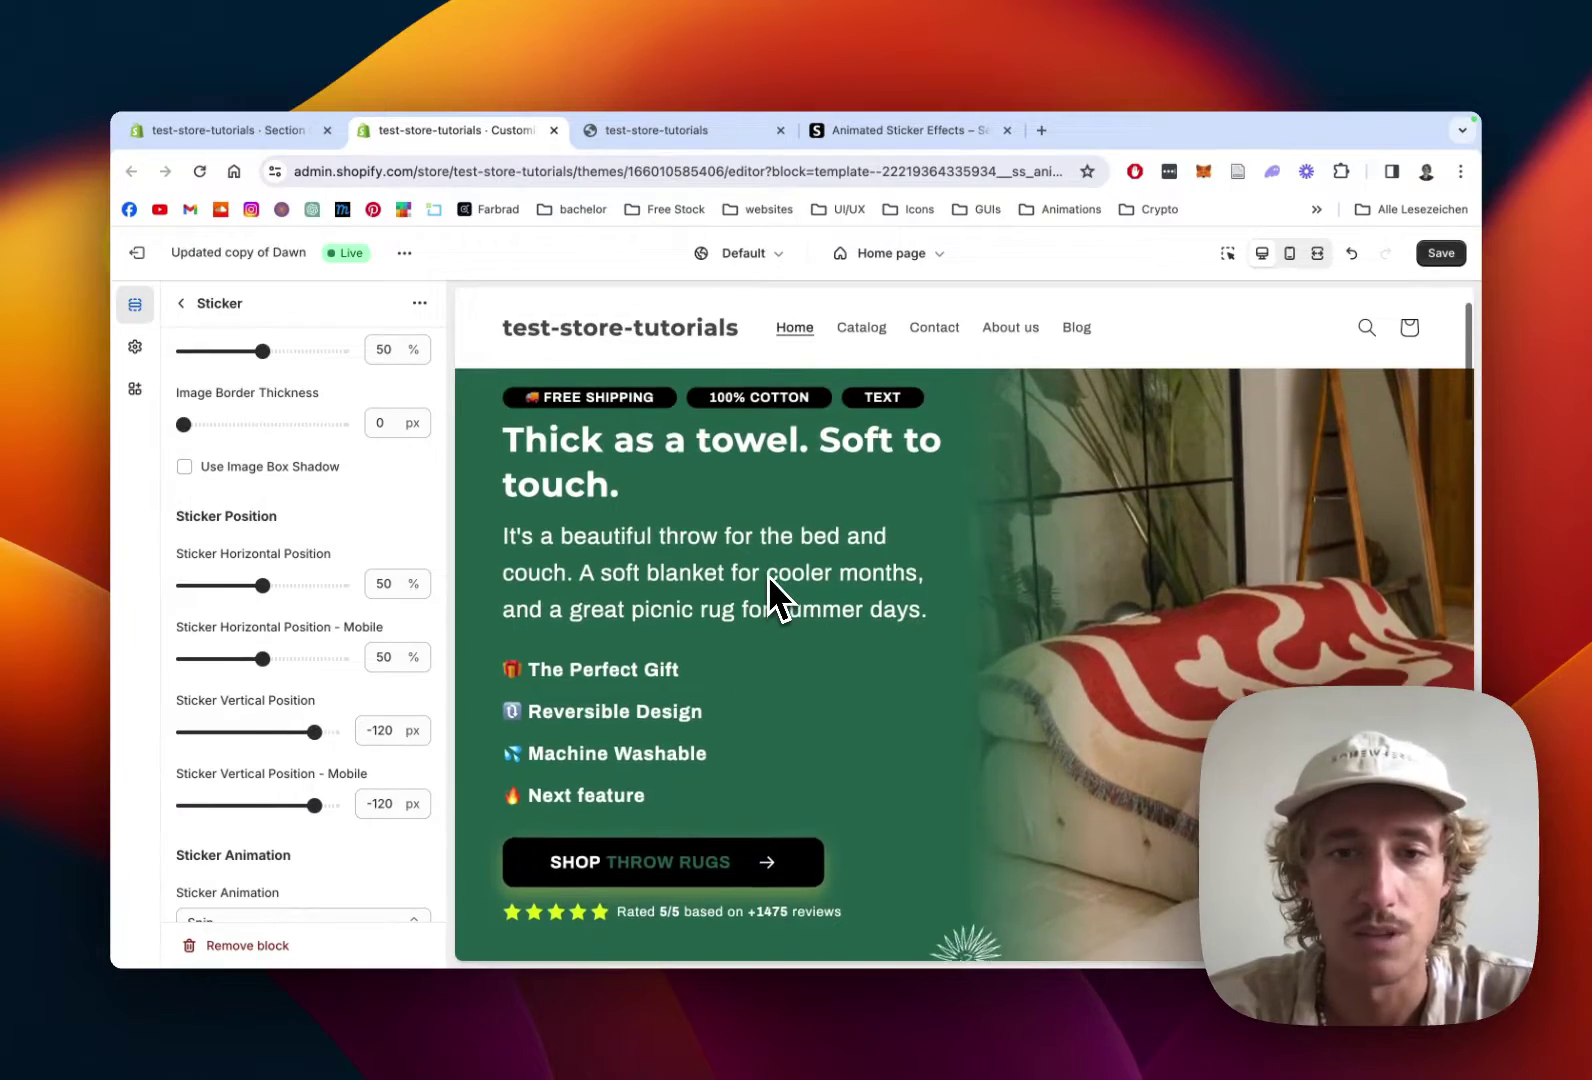
pyautogui.scroll(-3, 767, 576)
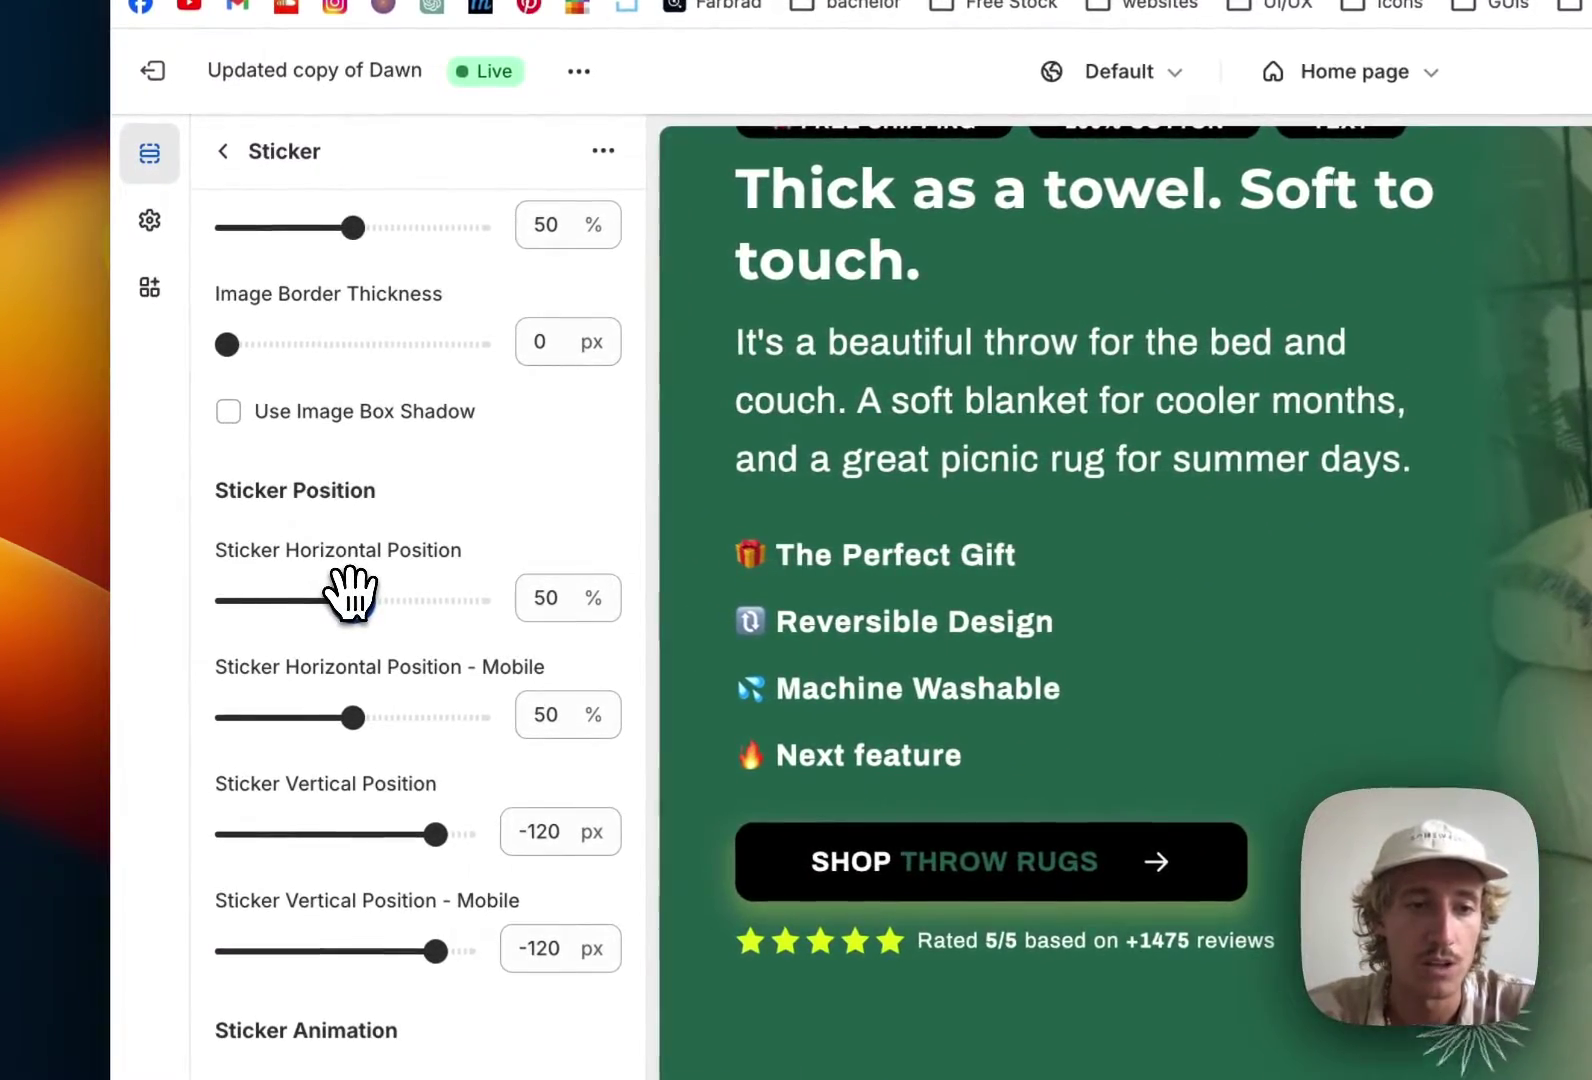
pyautogui.moveTo(350, 595); pyautogui.dragTo(418, 595)
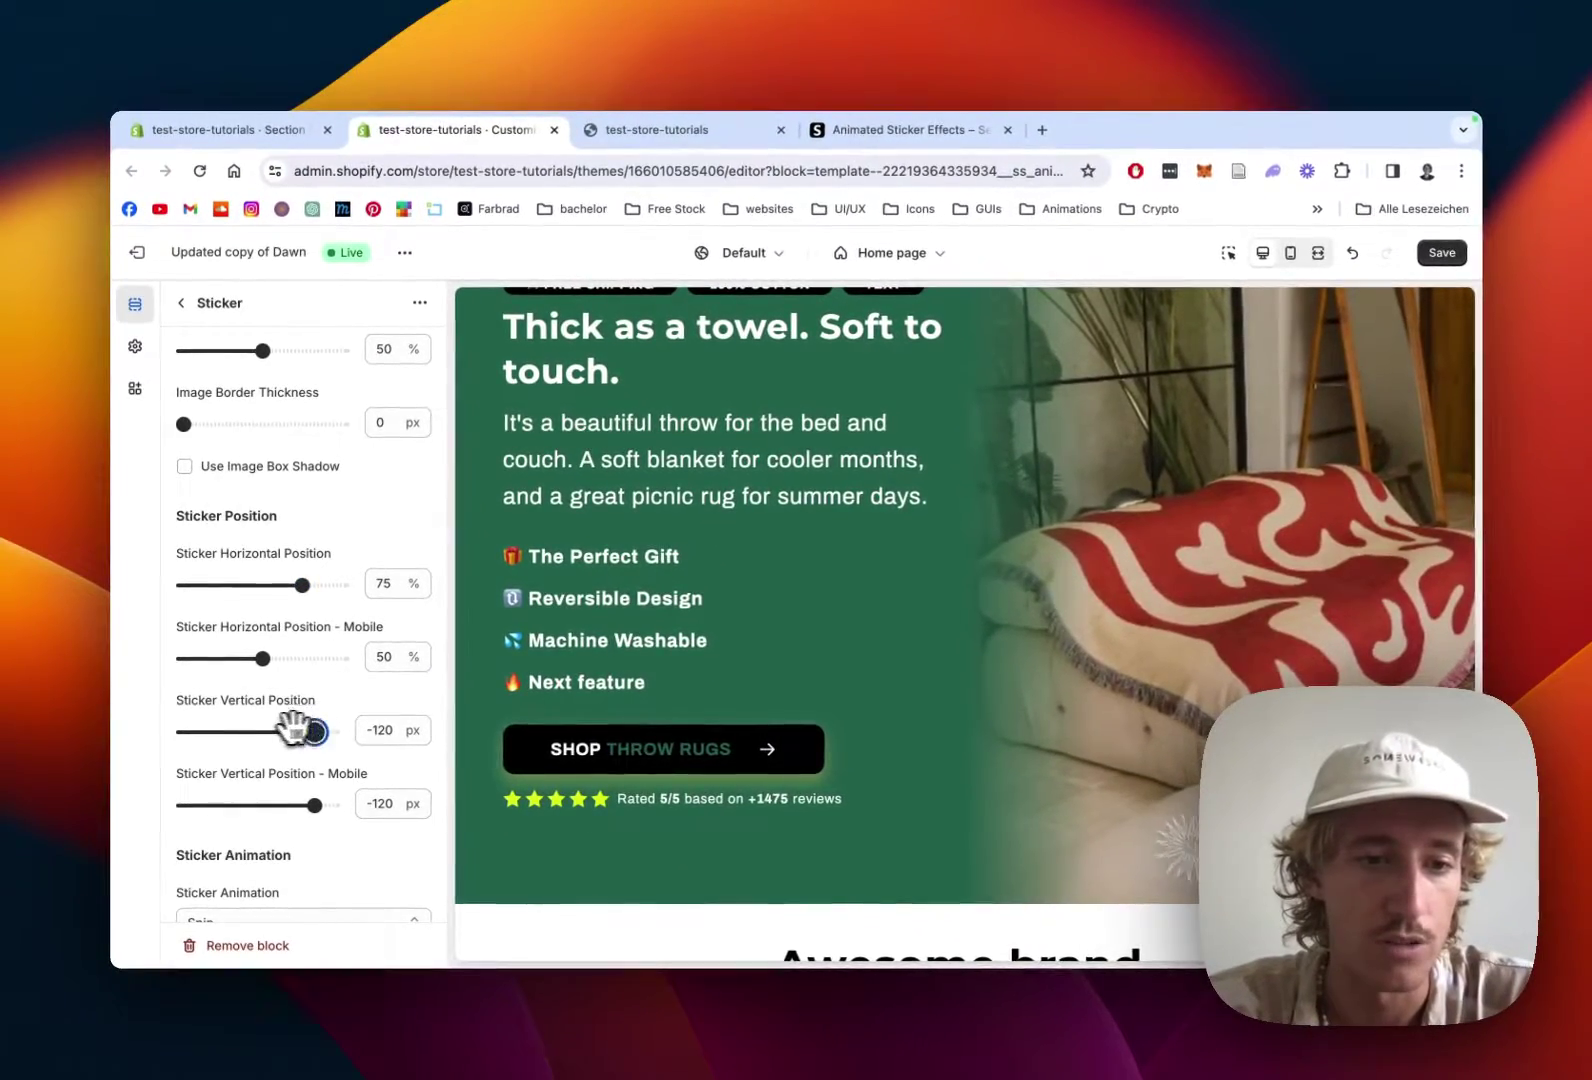
pyautogui.moveTo(325, 723); pyautogui.dragTo(243, 728)
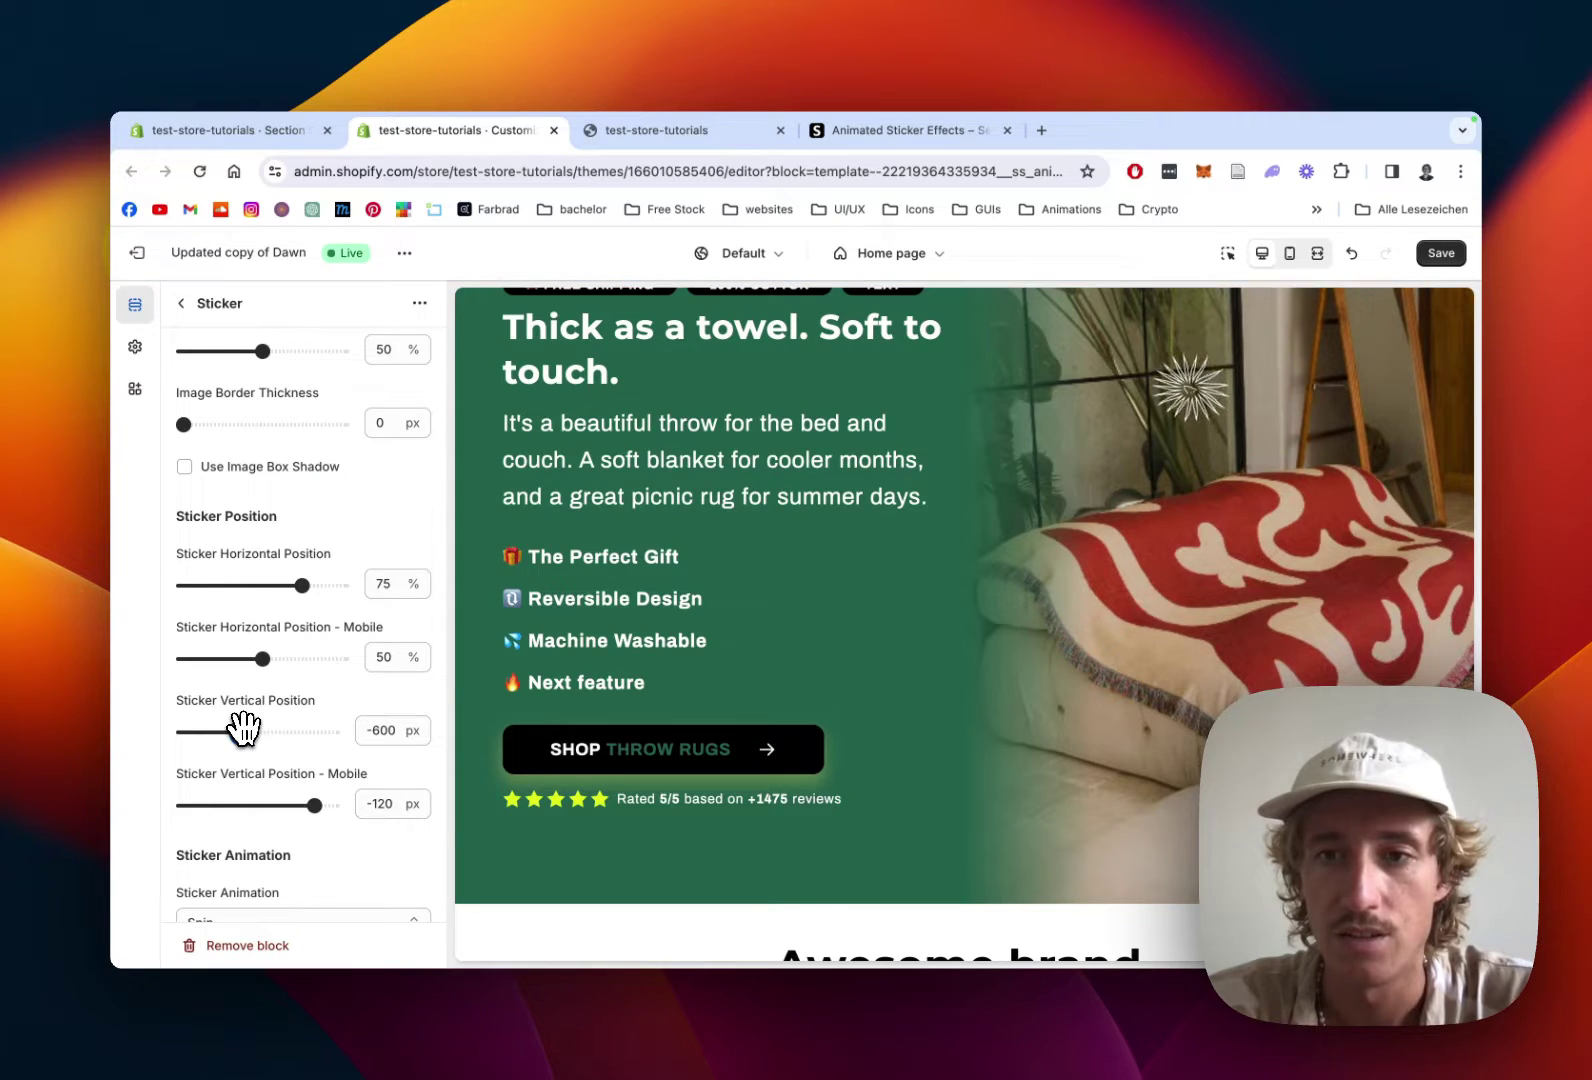
# - Preview the Wiggle and Fade sticker animations, then settle on Spin
pyautogui.scroll(-4, 296, 679)
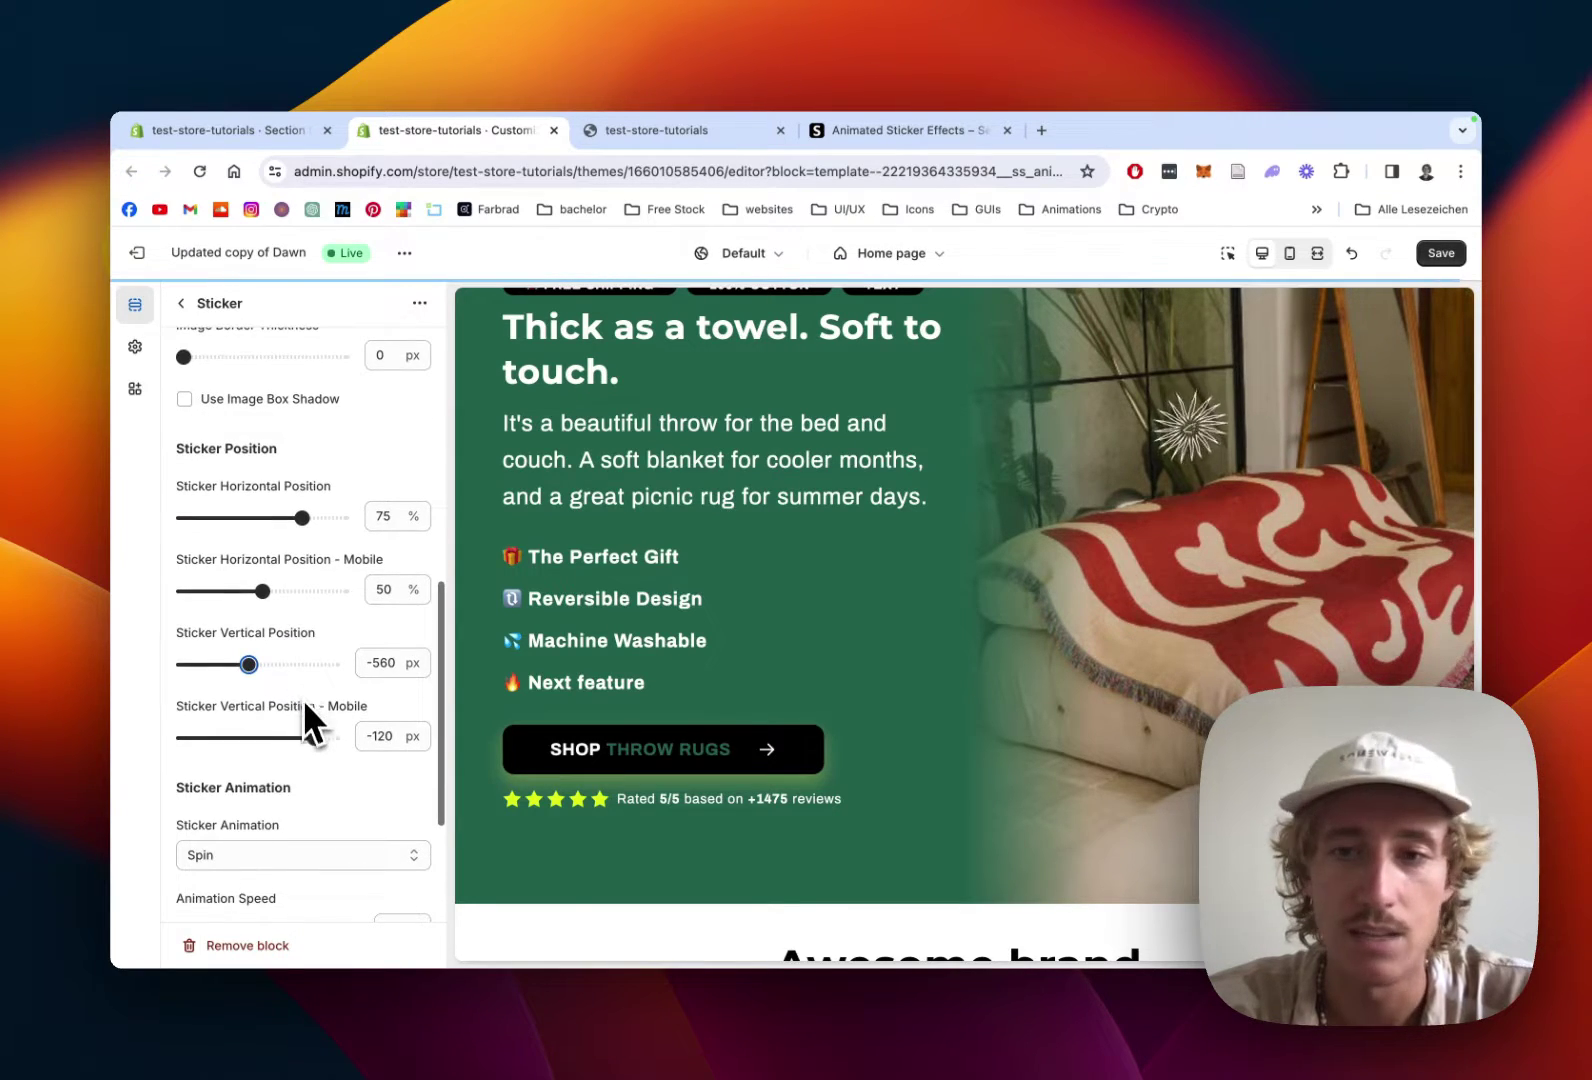
pyautogui.click(295, 757)
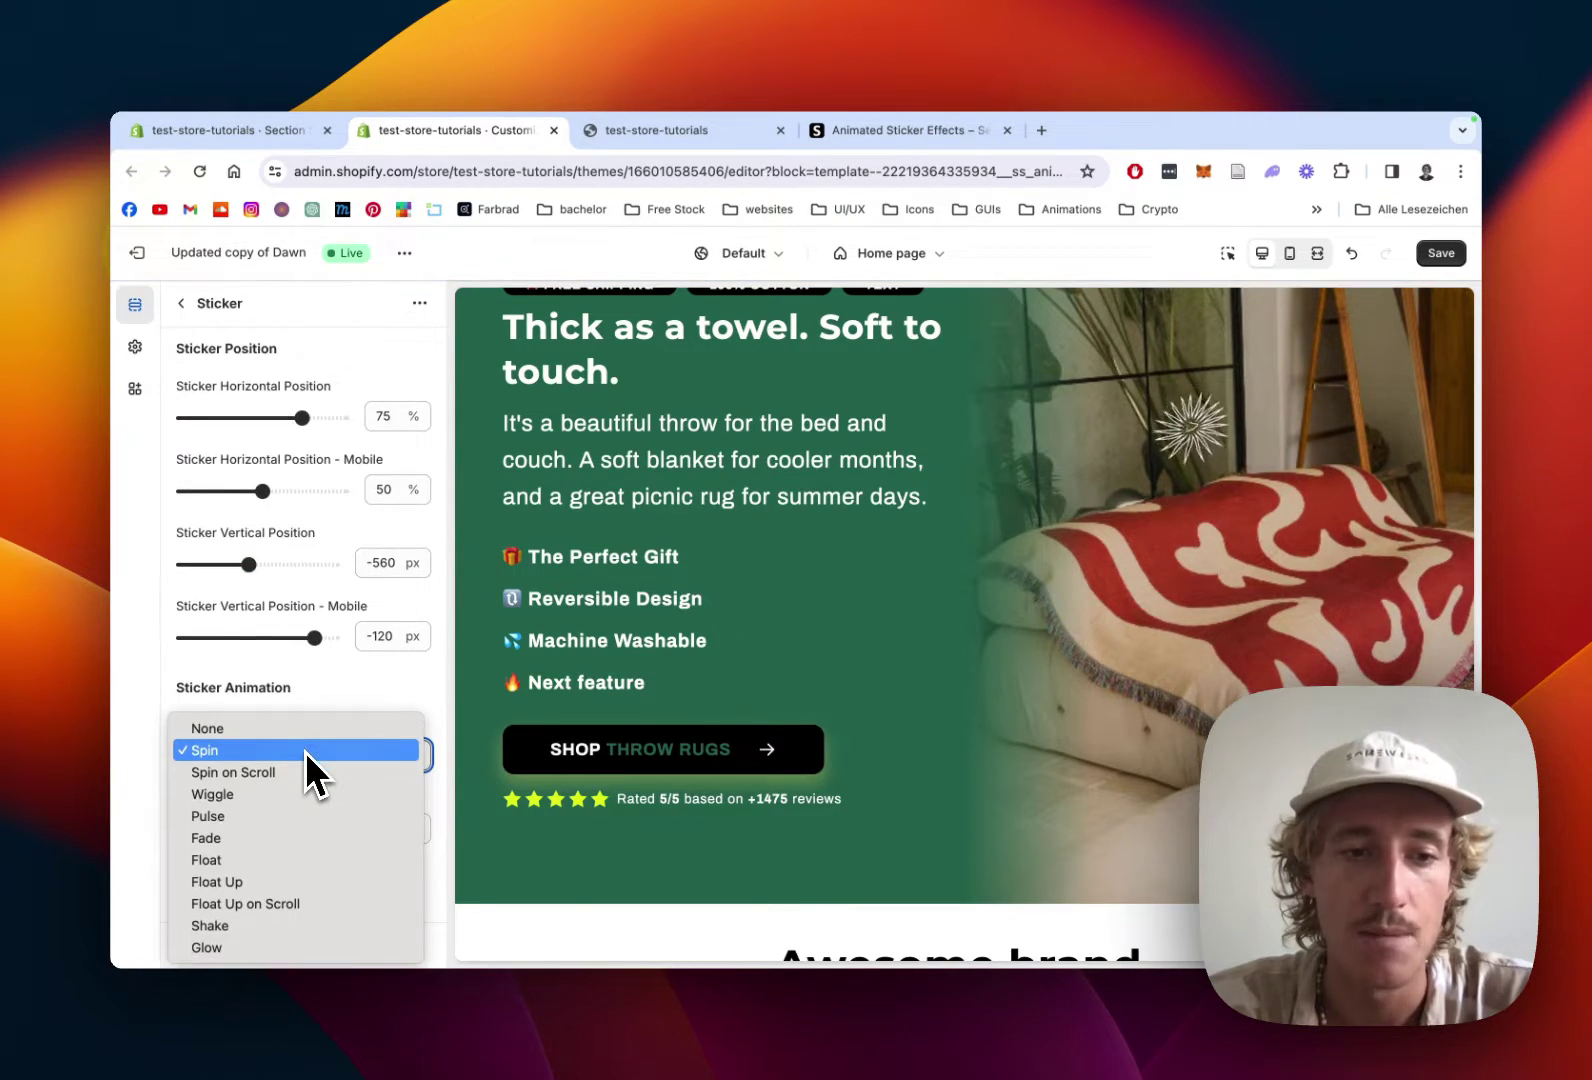
pyautogui.click(272, 795)
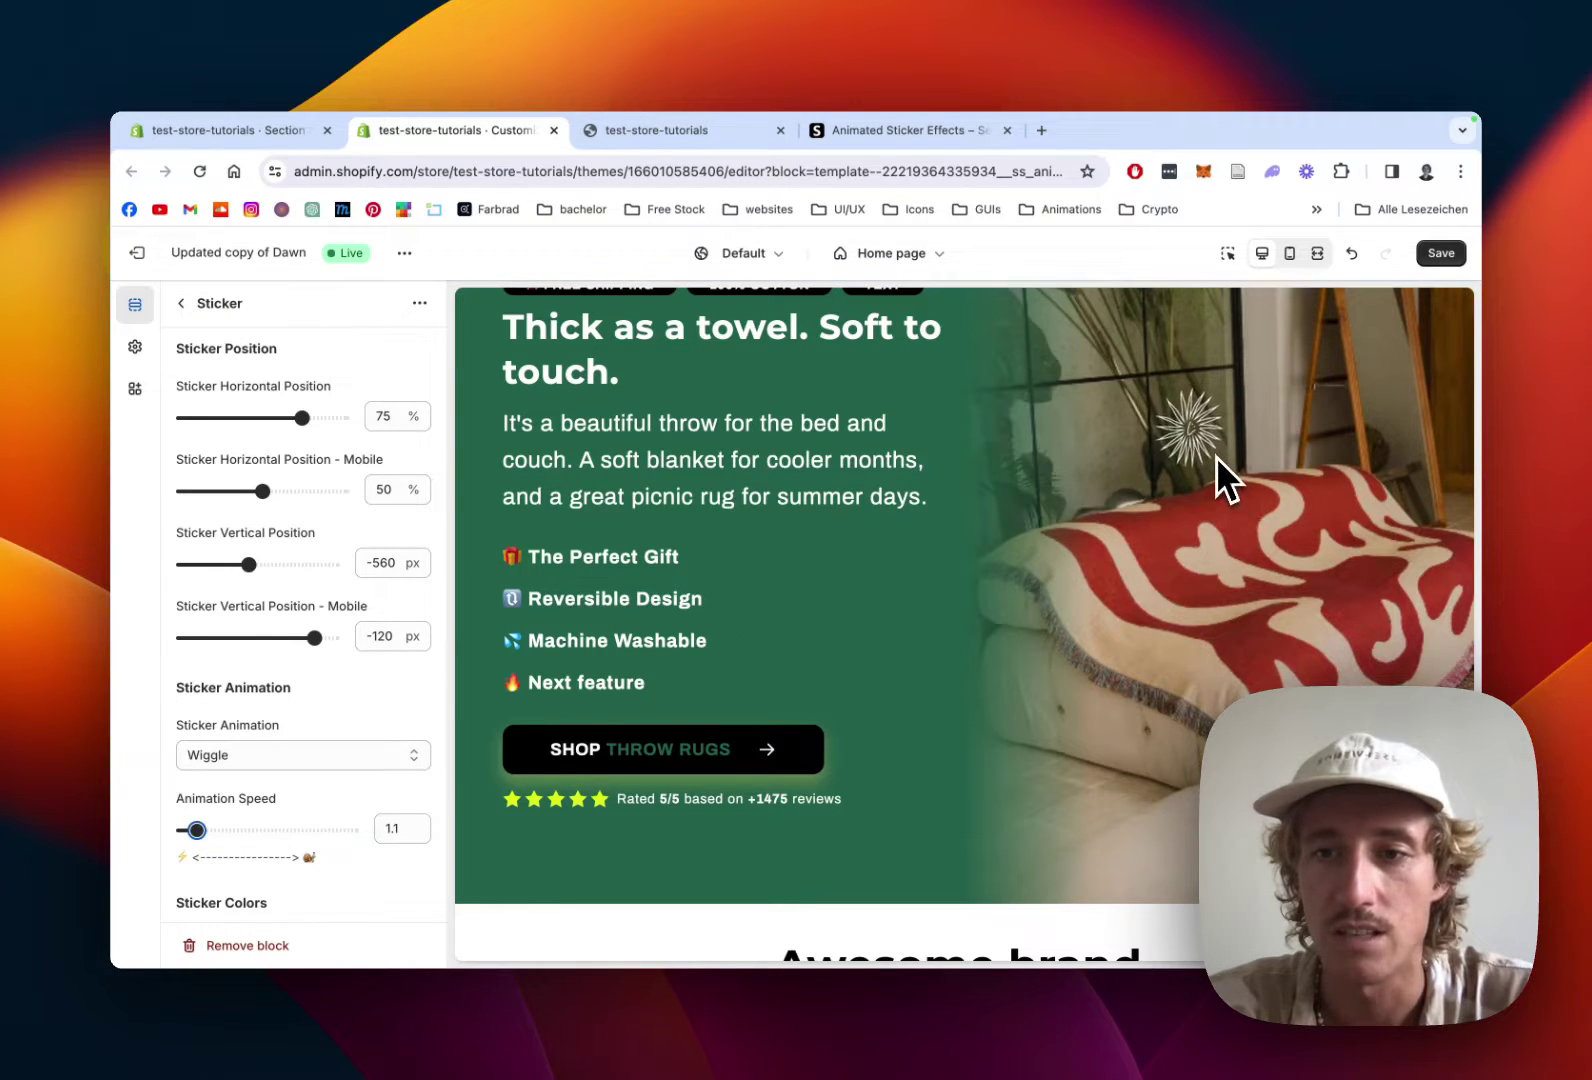
pyautogui.click(288, 762)
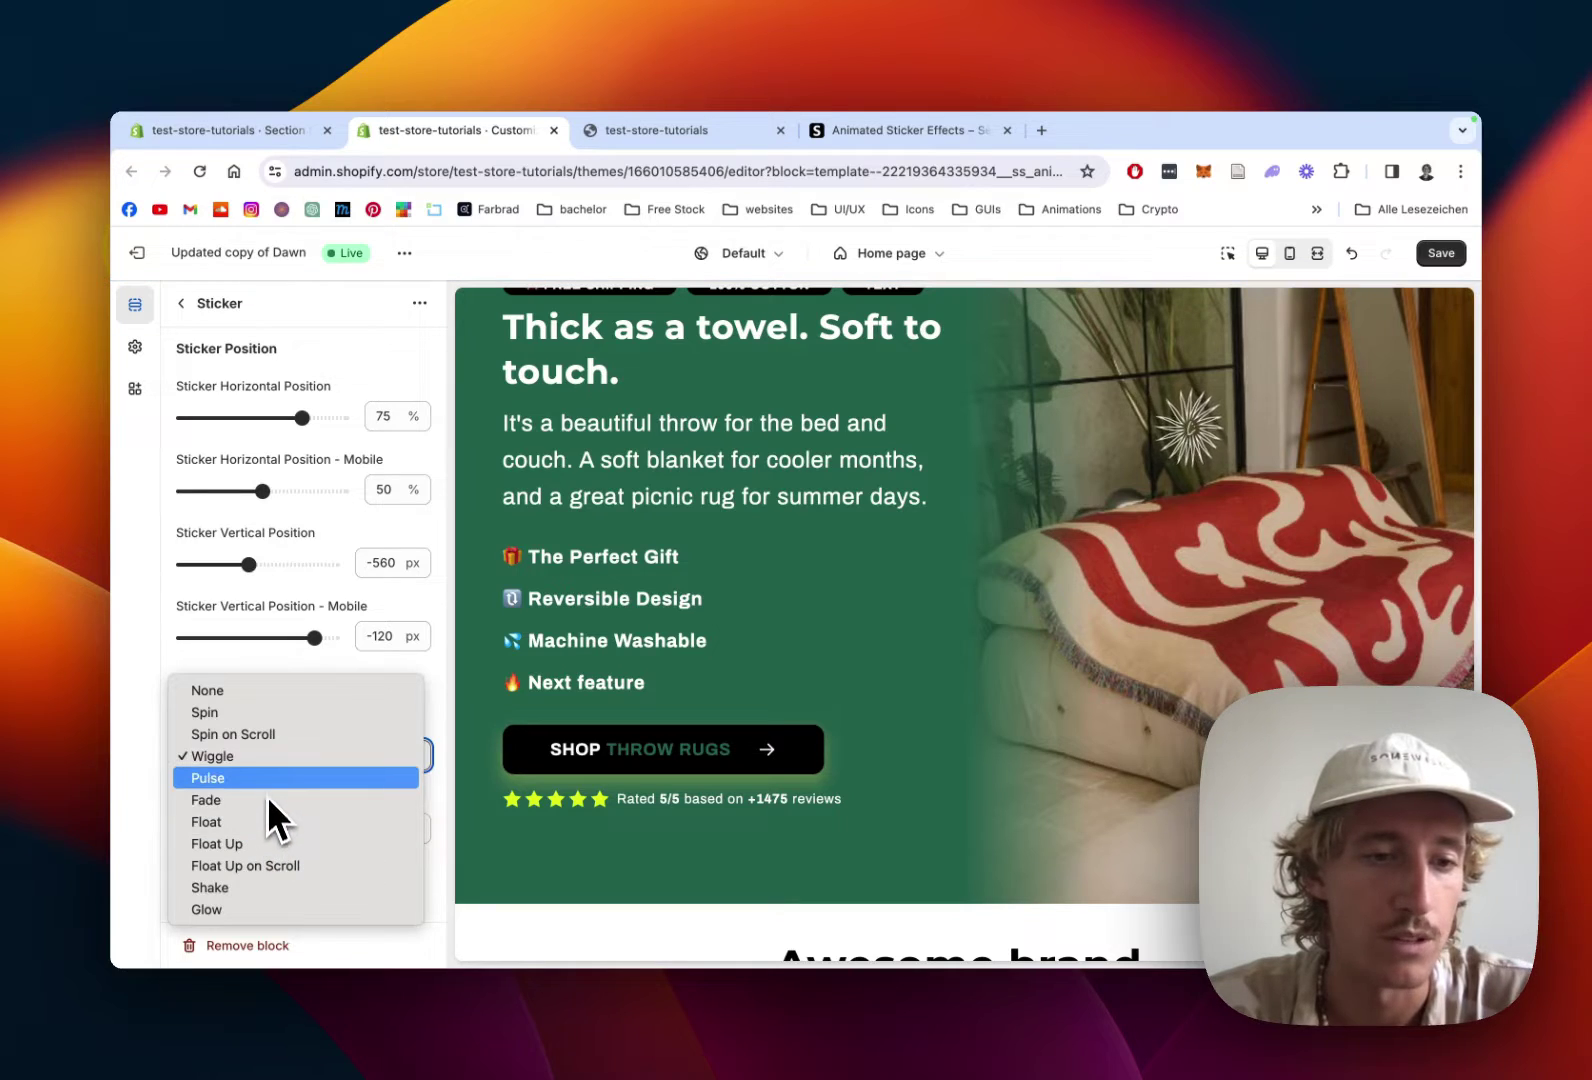
pyautogui.click(257, 801)
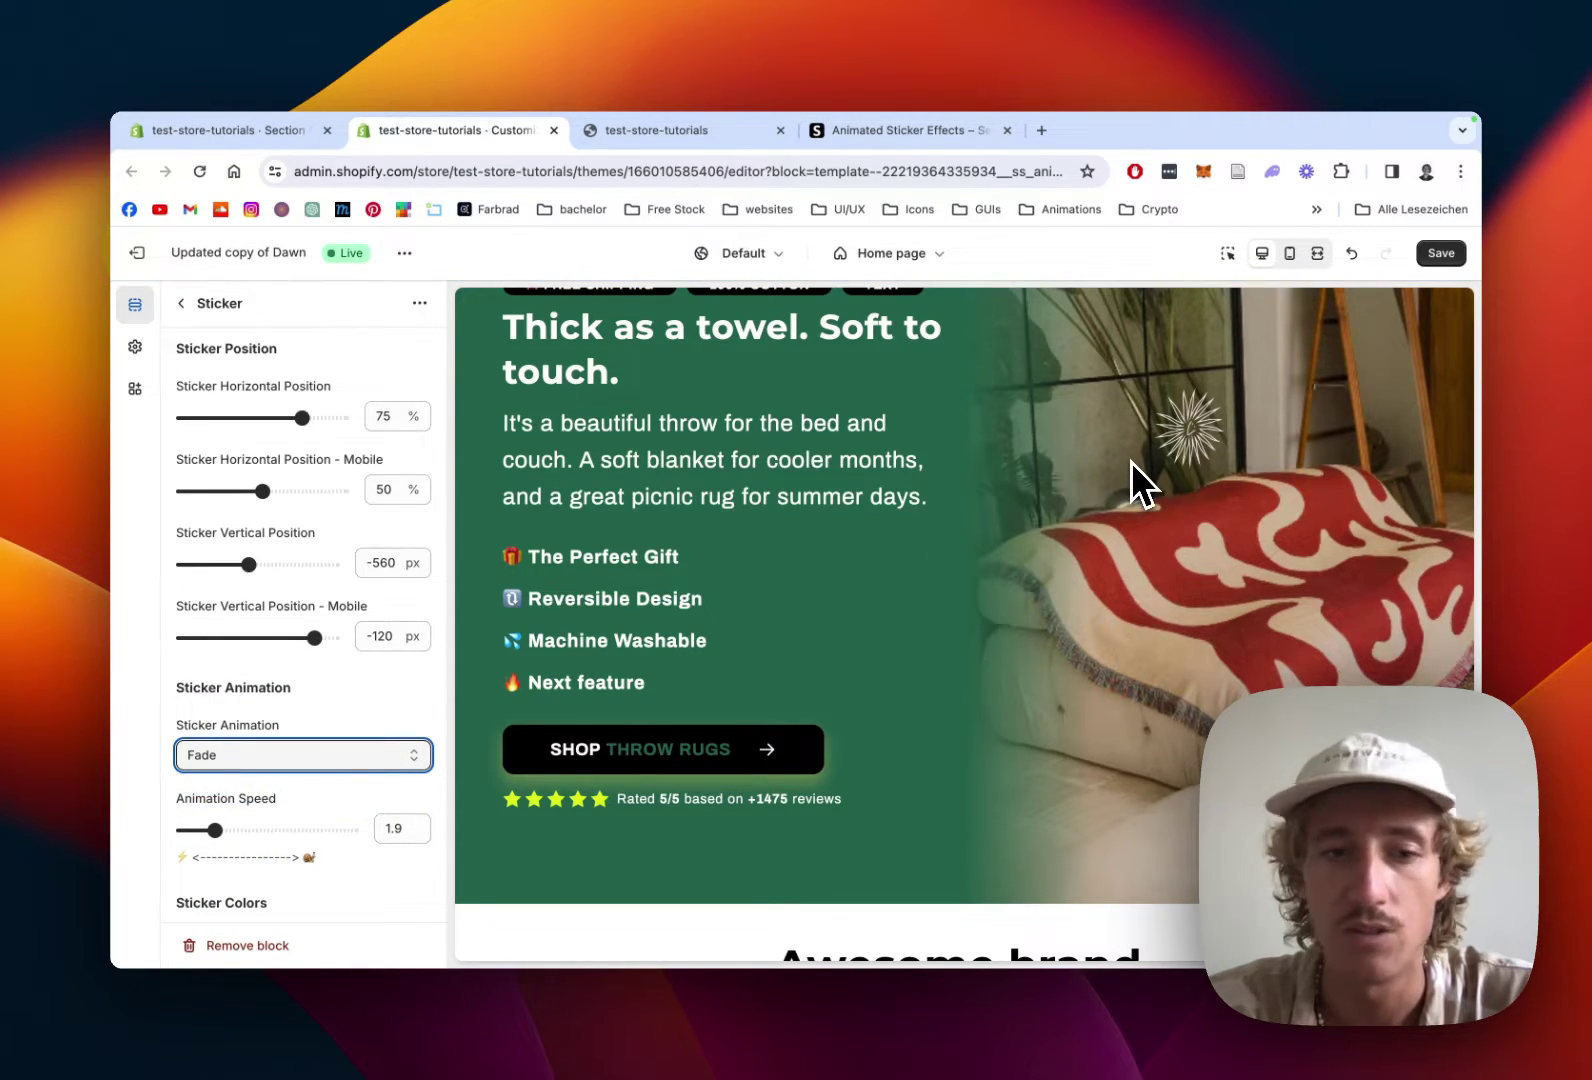
pyautogui.click(306, 756)
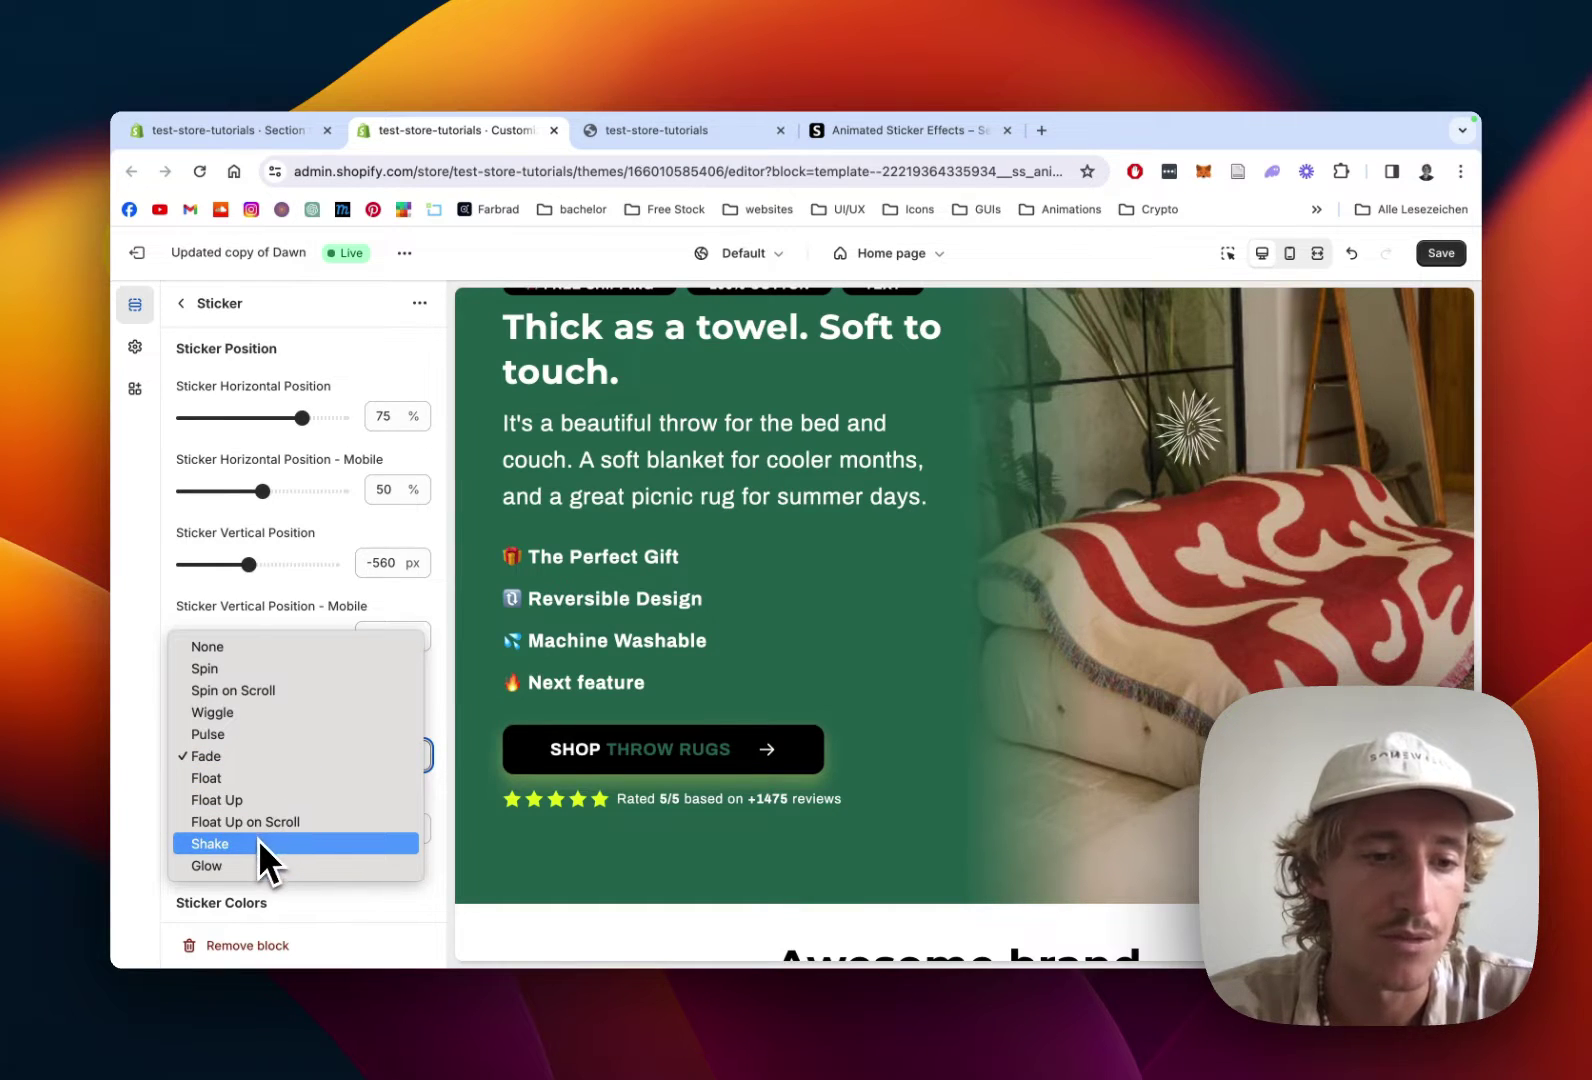
pyautogui.click(257, 670)
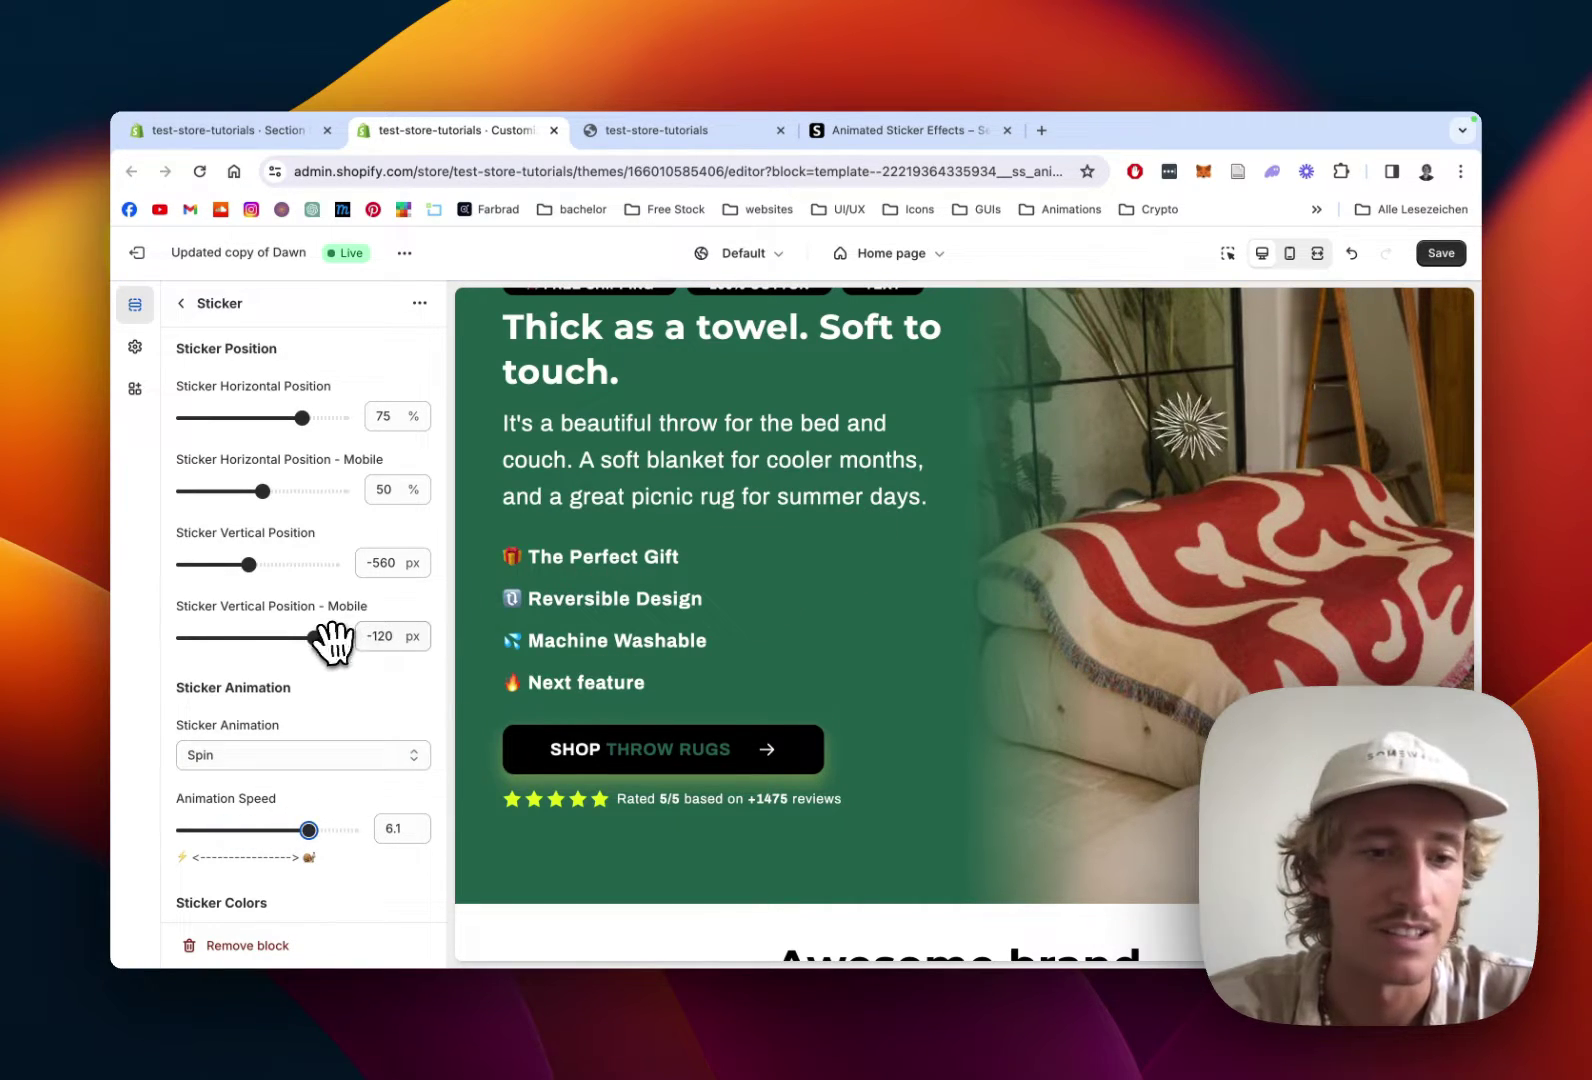
# - Switch the theme editor preview to the mobile layout
pyautogui.scroll(-3, 330, 640)
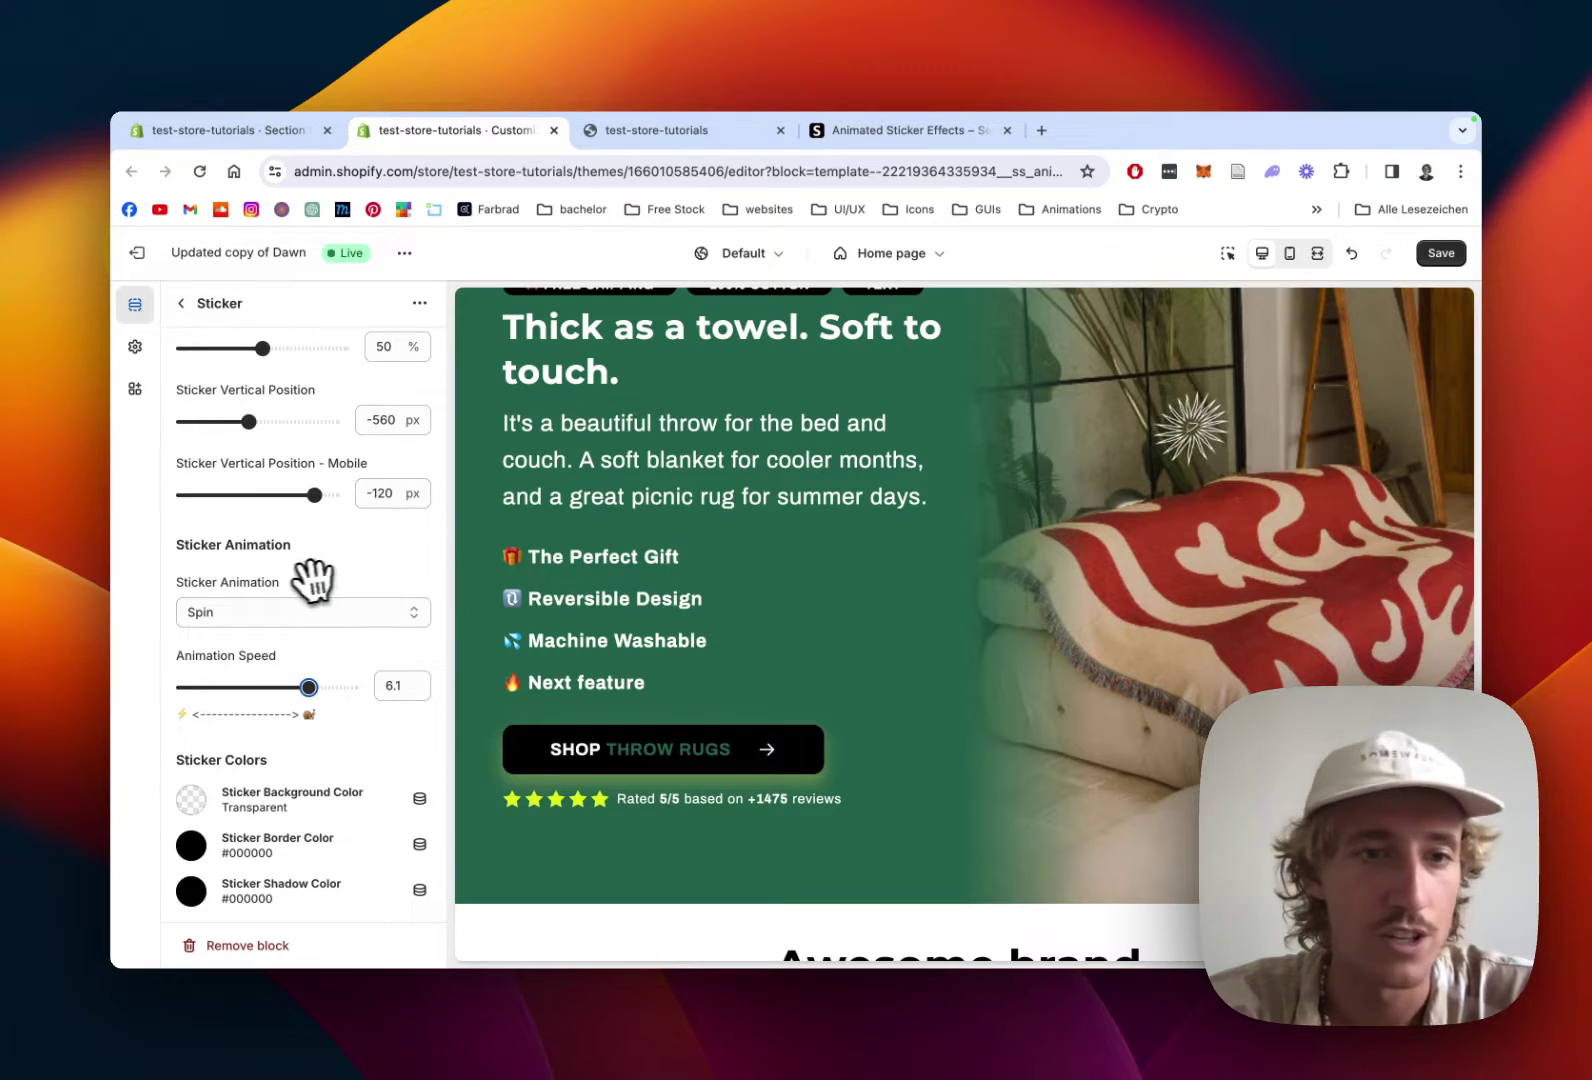
pyautogui.scroll(3, 305, 579)
pyautogui.scroll(3, 292, 640)
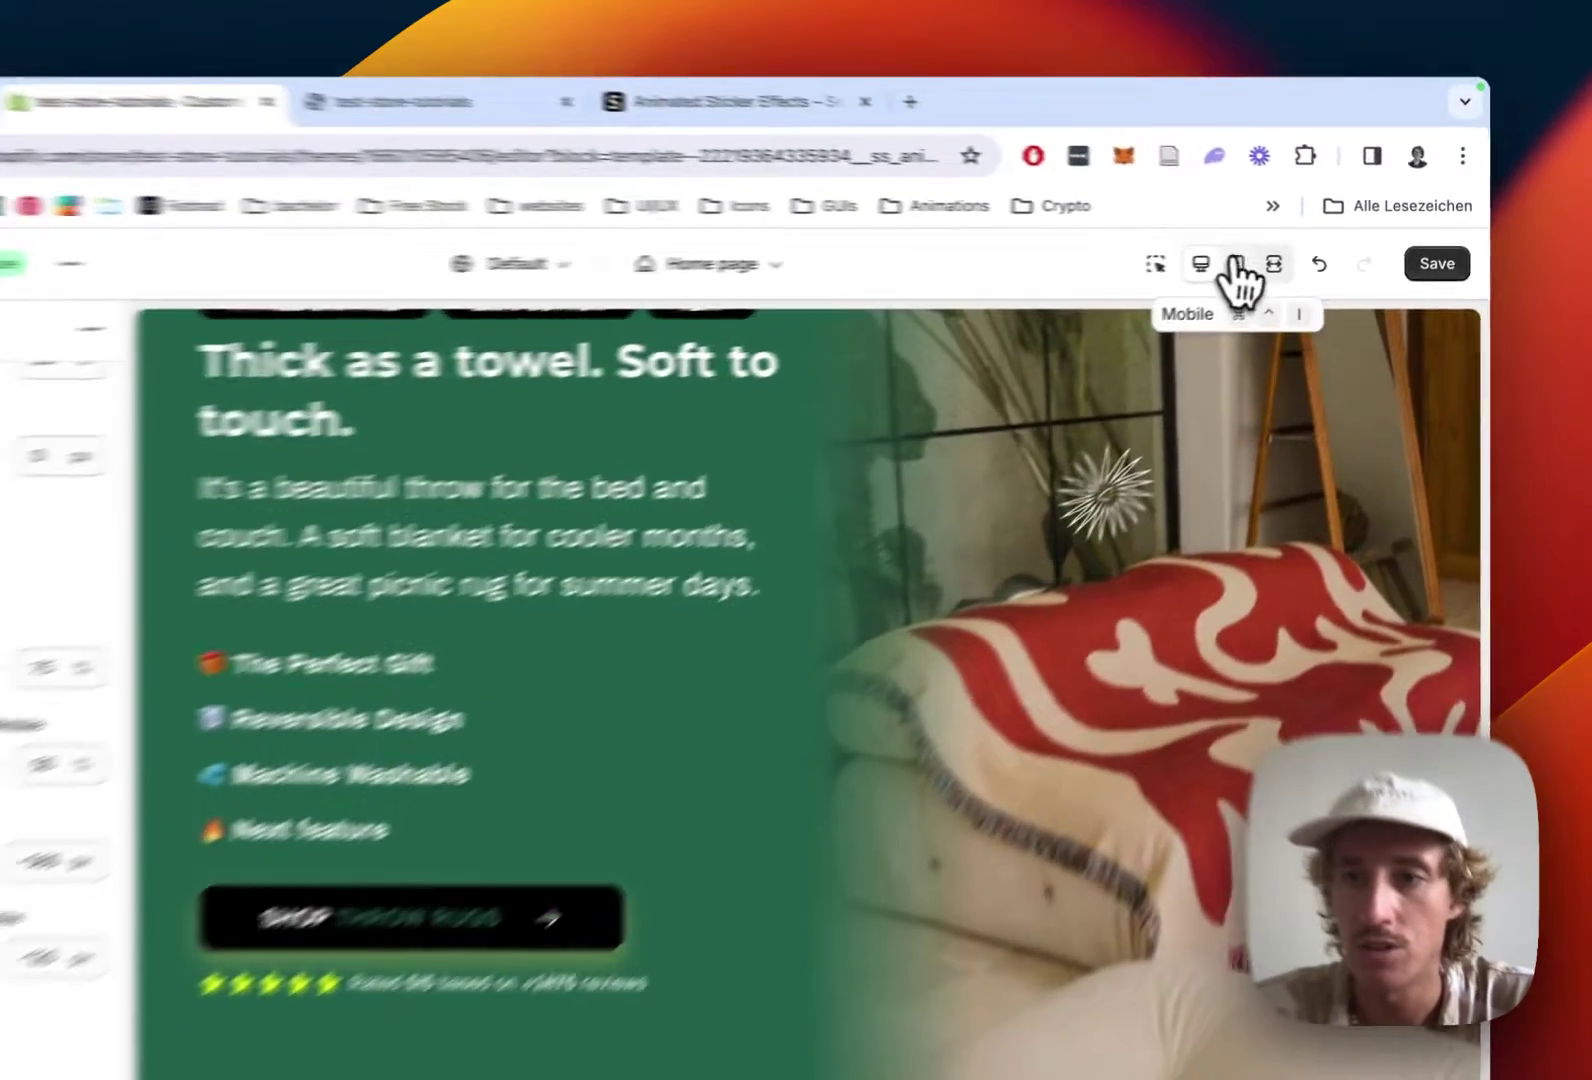
pyautogui.click(1289, 253)
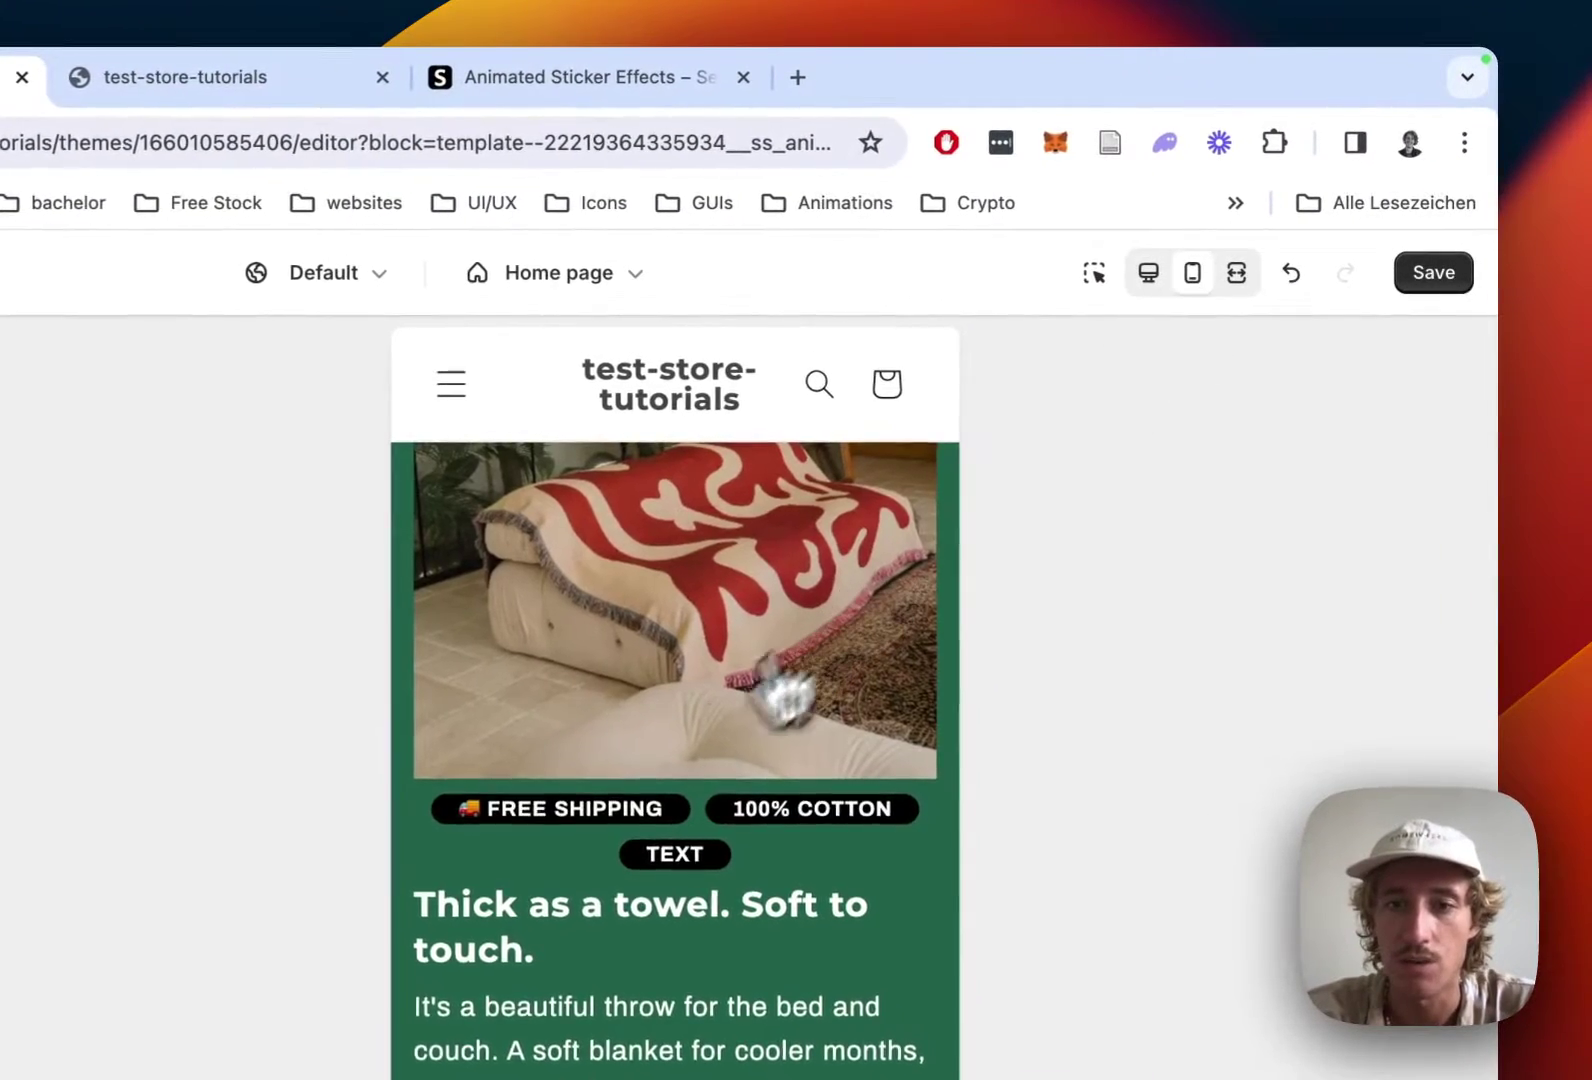
pyautogui.scroll(-5, 983, 553)
pyautogui.scroll(10, 703, 752)
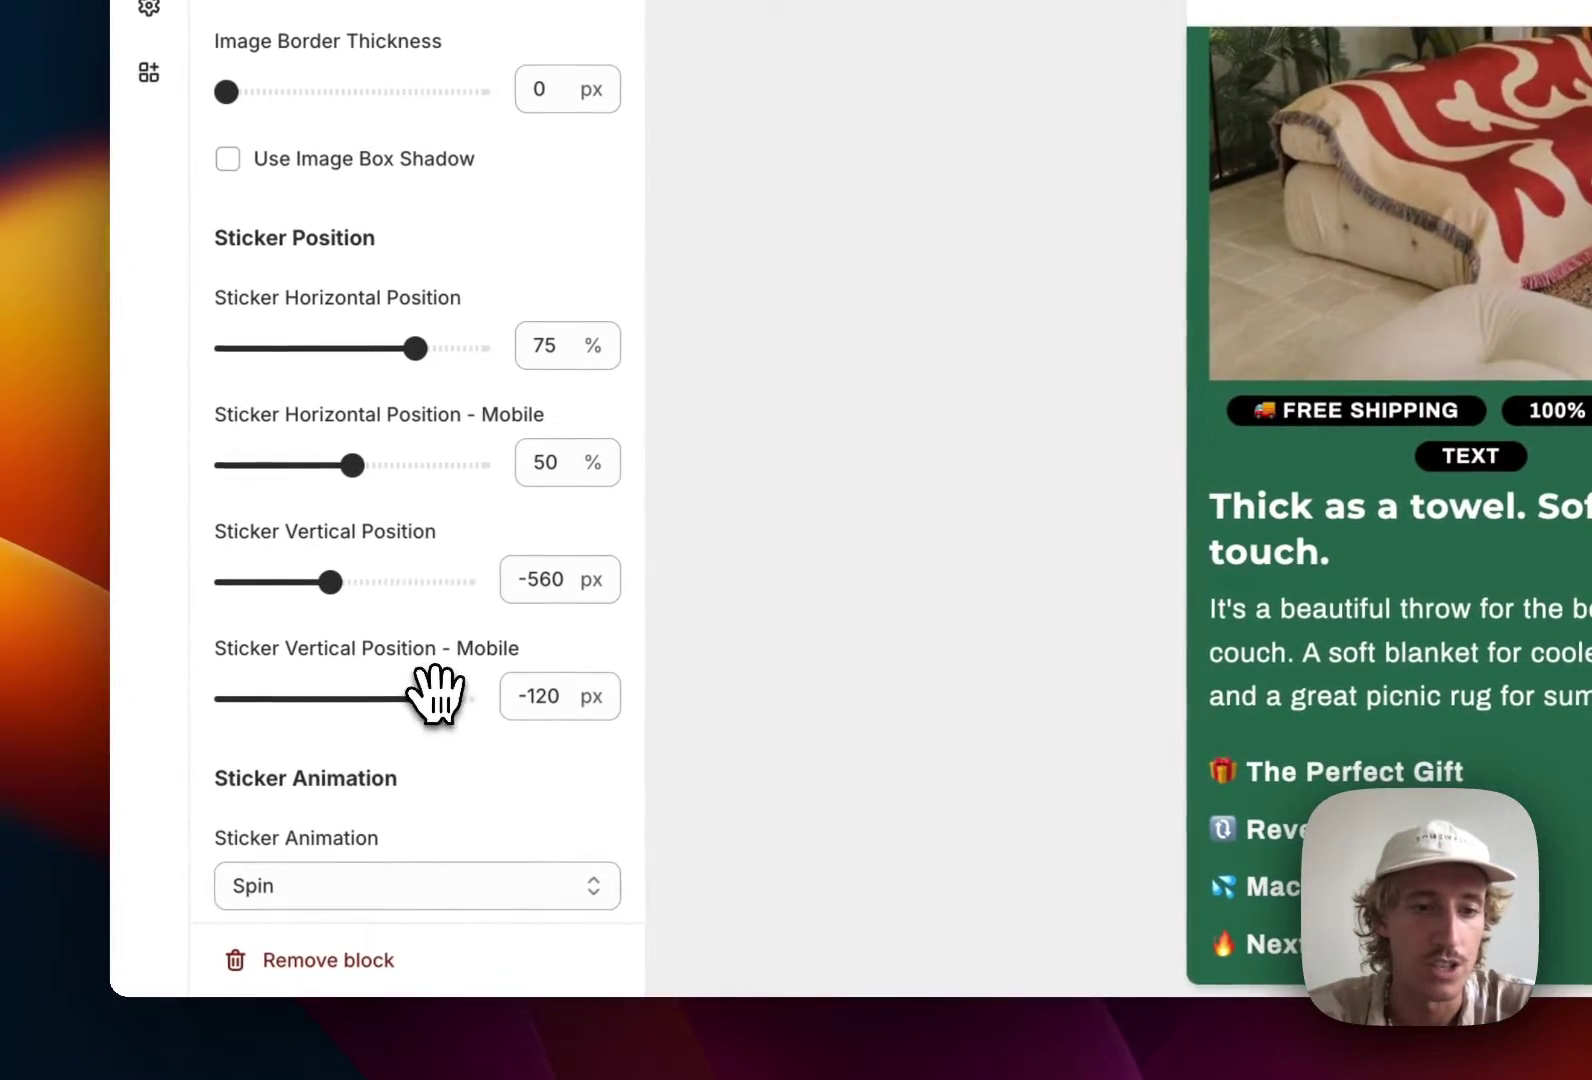
# - Raise the sticker's mobile vertical position from -120 to -790 px, over the throw-rug image
pyautogui.moveTo(432, 694); pyautogui.dragTo(291, 686)
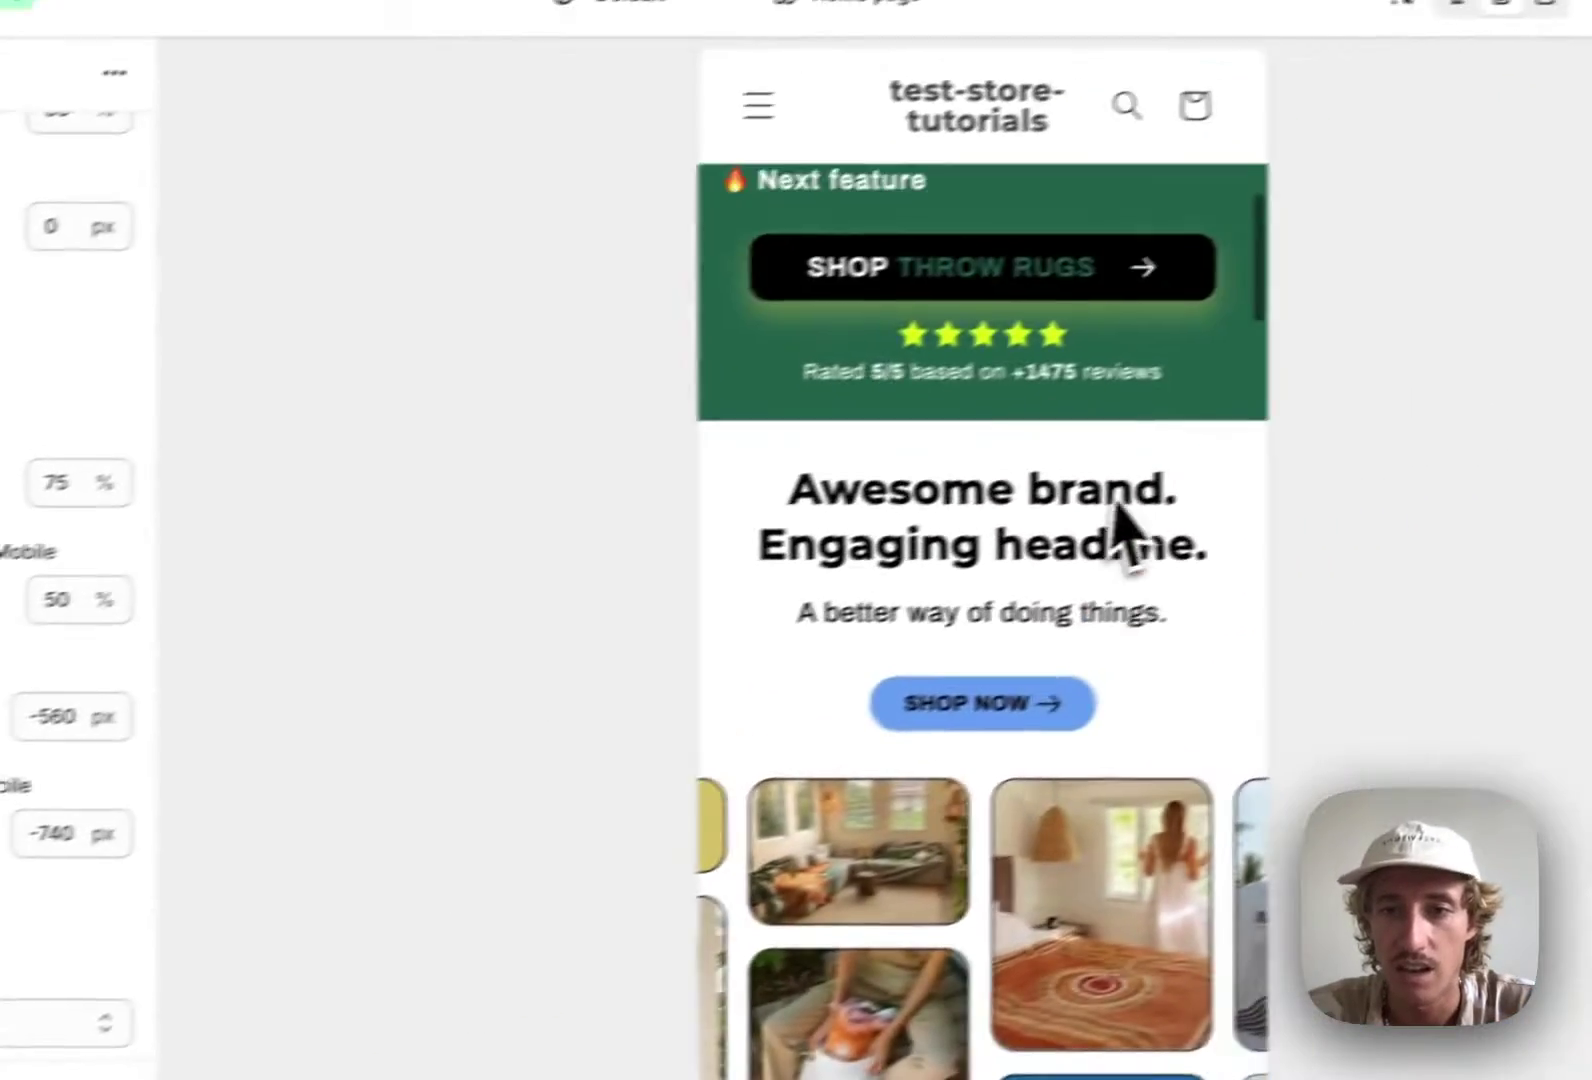
pyautogui.scroll(5, 1055, 540)
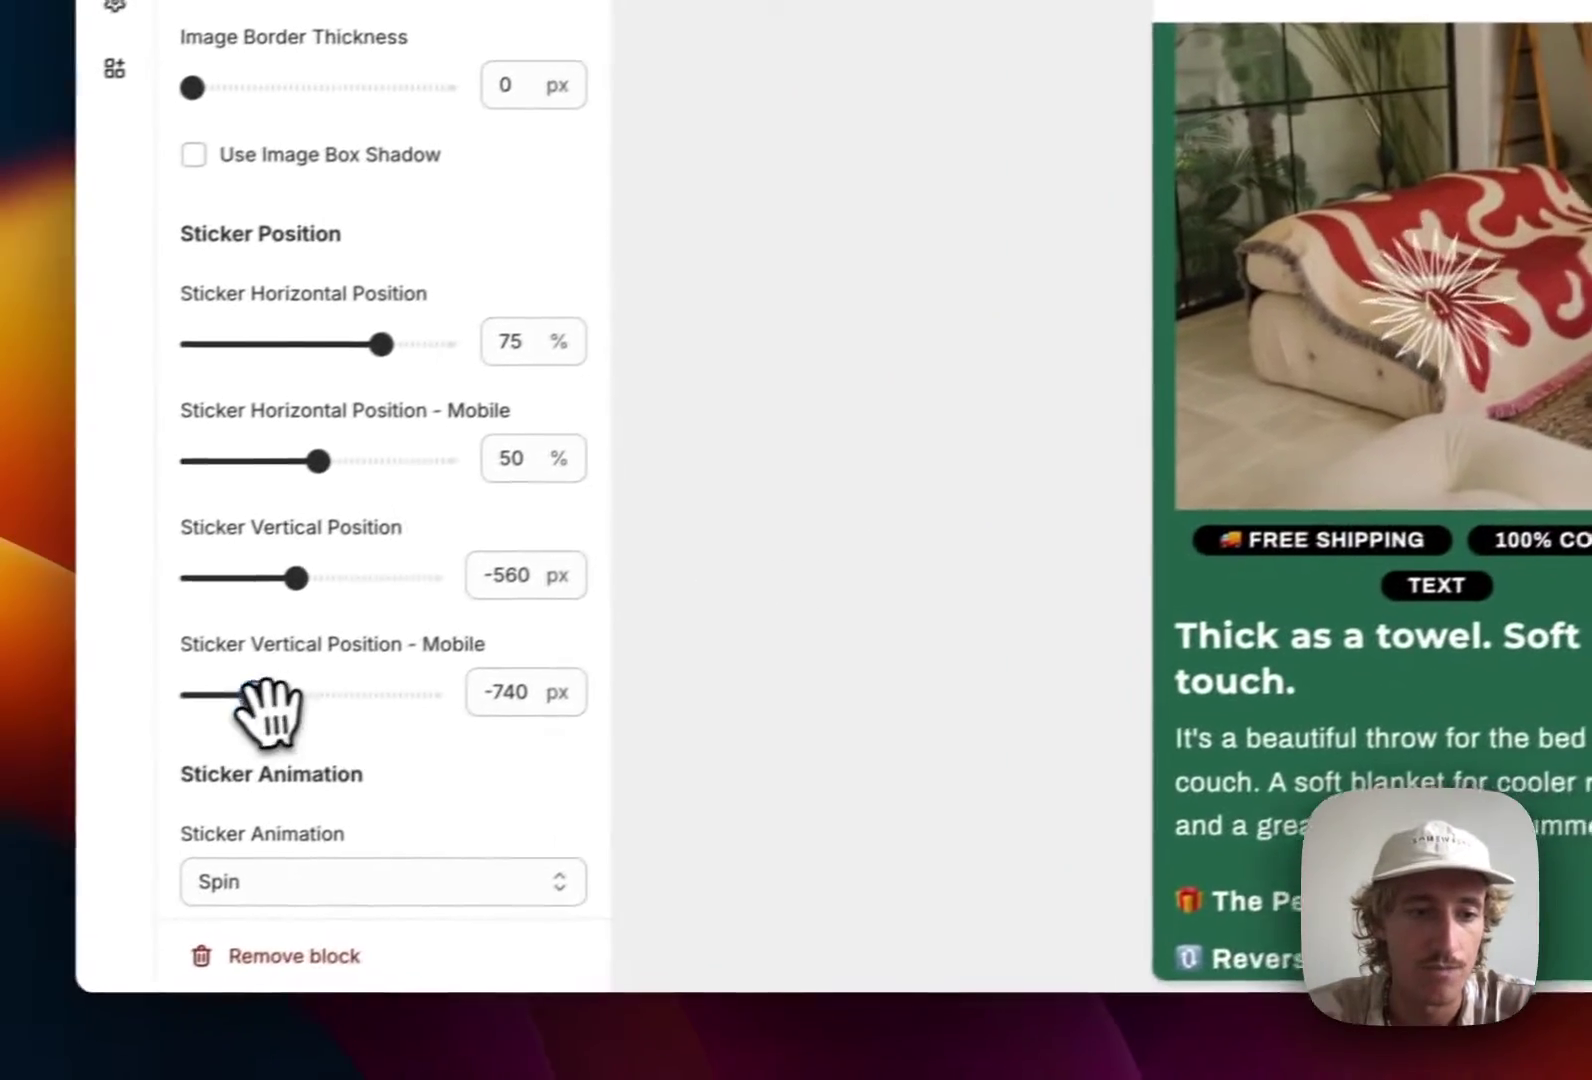
pyautogui.moveTo(266, 700)
pyautogui.mouseDown()
pyautogui.moveTo(249, 690)
pyautogui.moveTo(272, 688)
pyautogui.mouseUp()
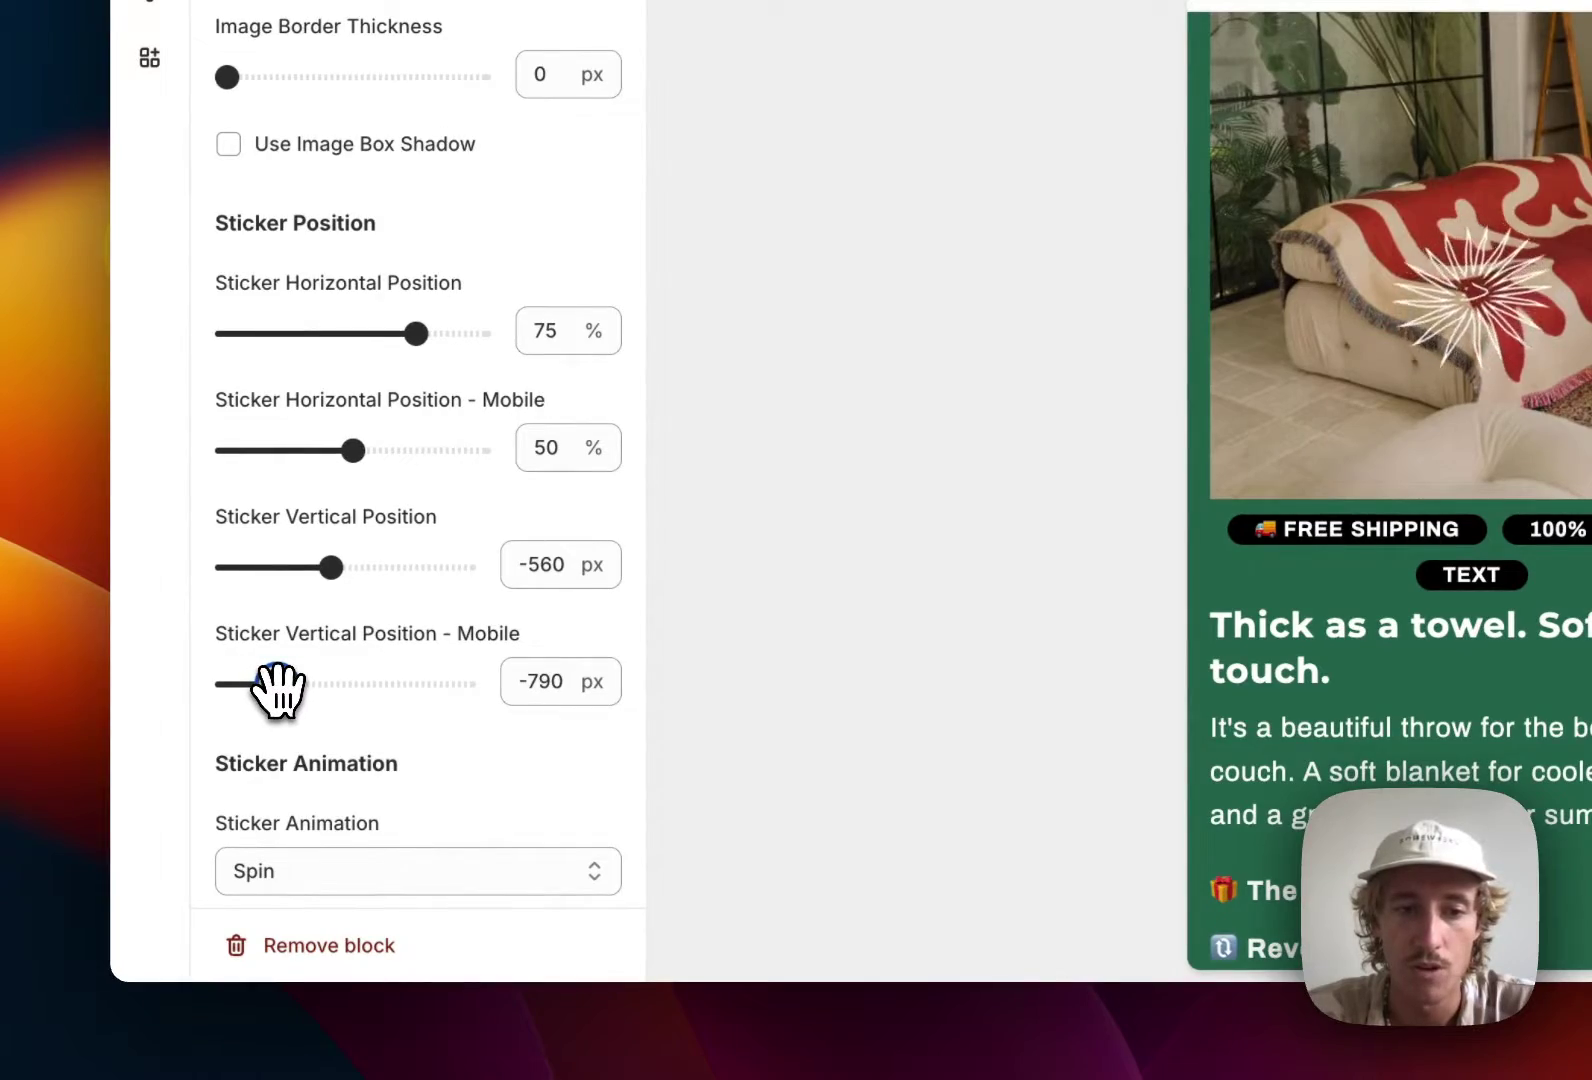
pyautogui.scroll(5, 1390, 475)
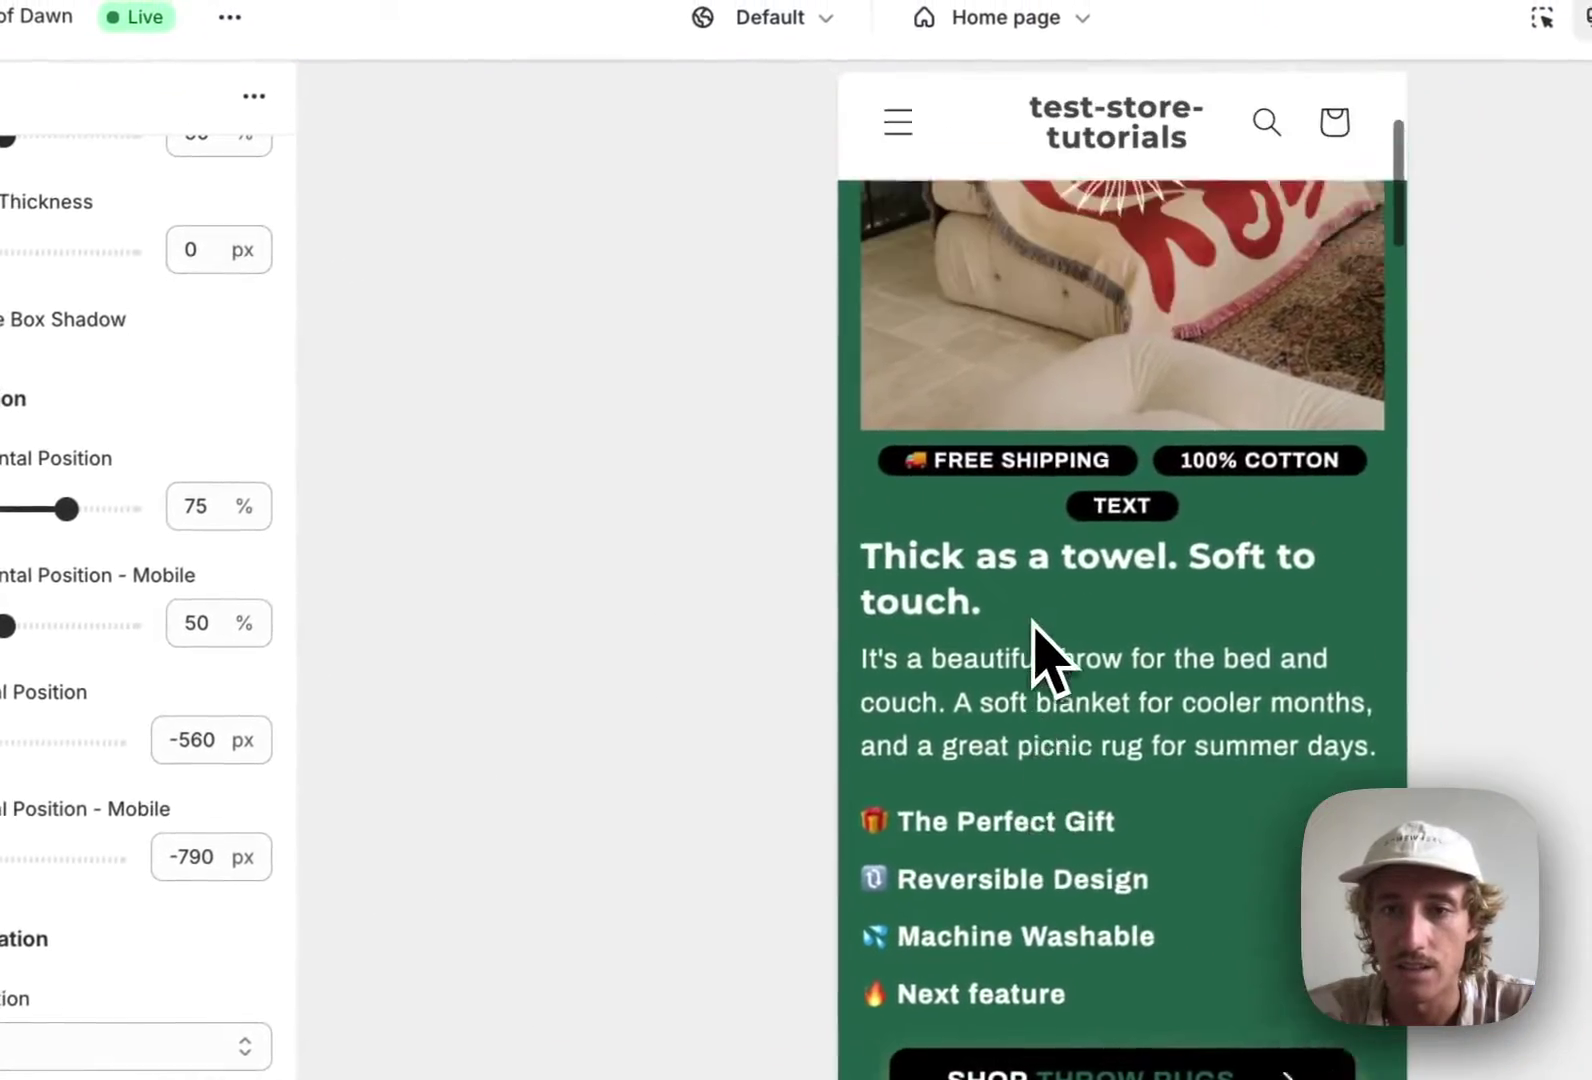
pyautogui.scroll(3, 1035, 655)
pyautogui.scroll(2, 80, 455)
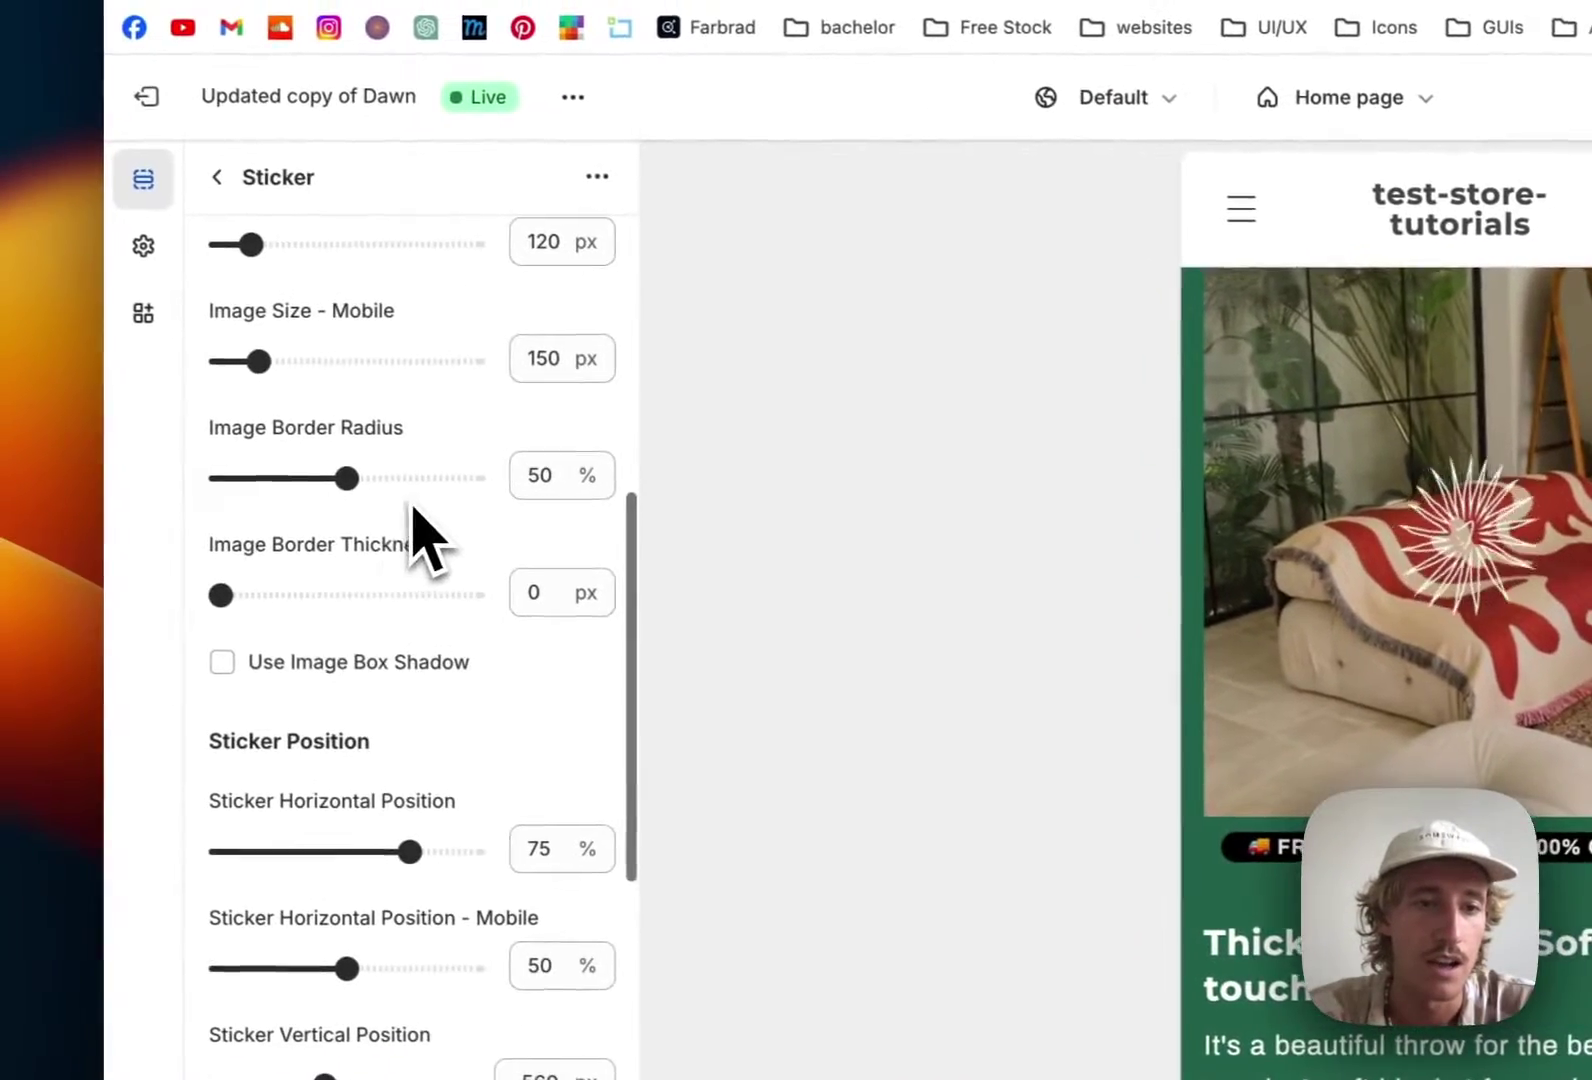
pyautogui.scroll(4, 60, 660)
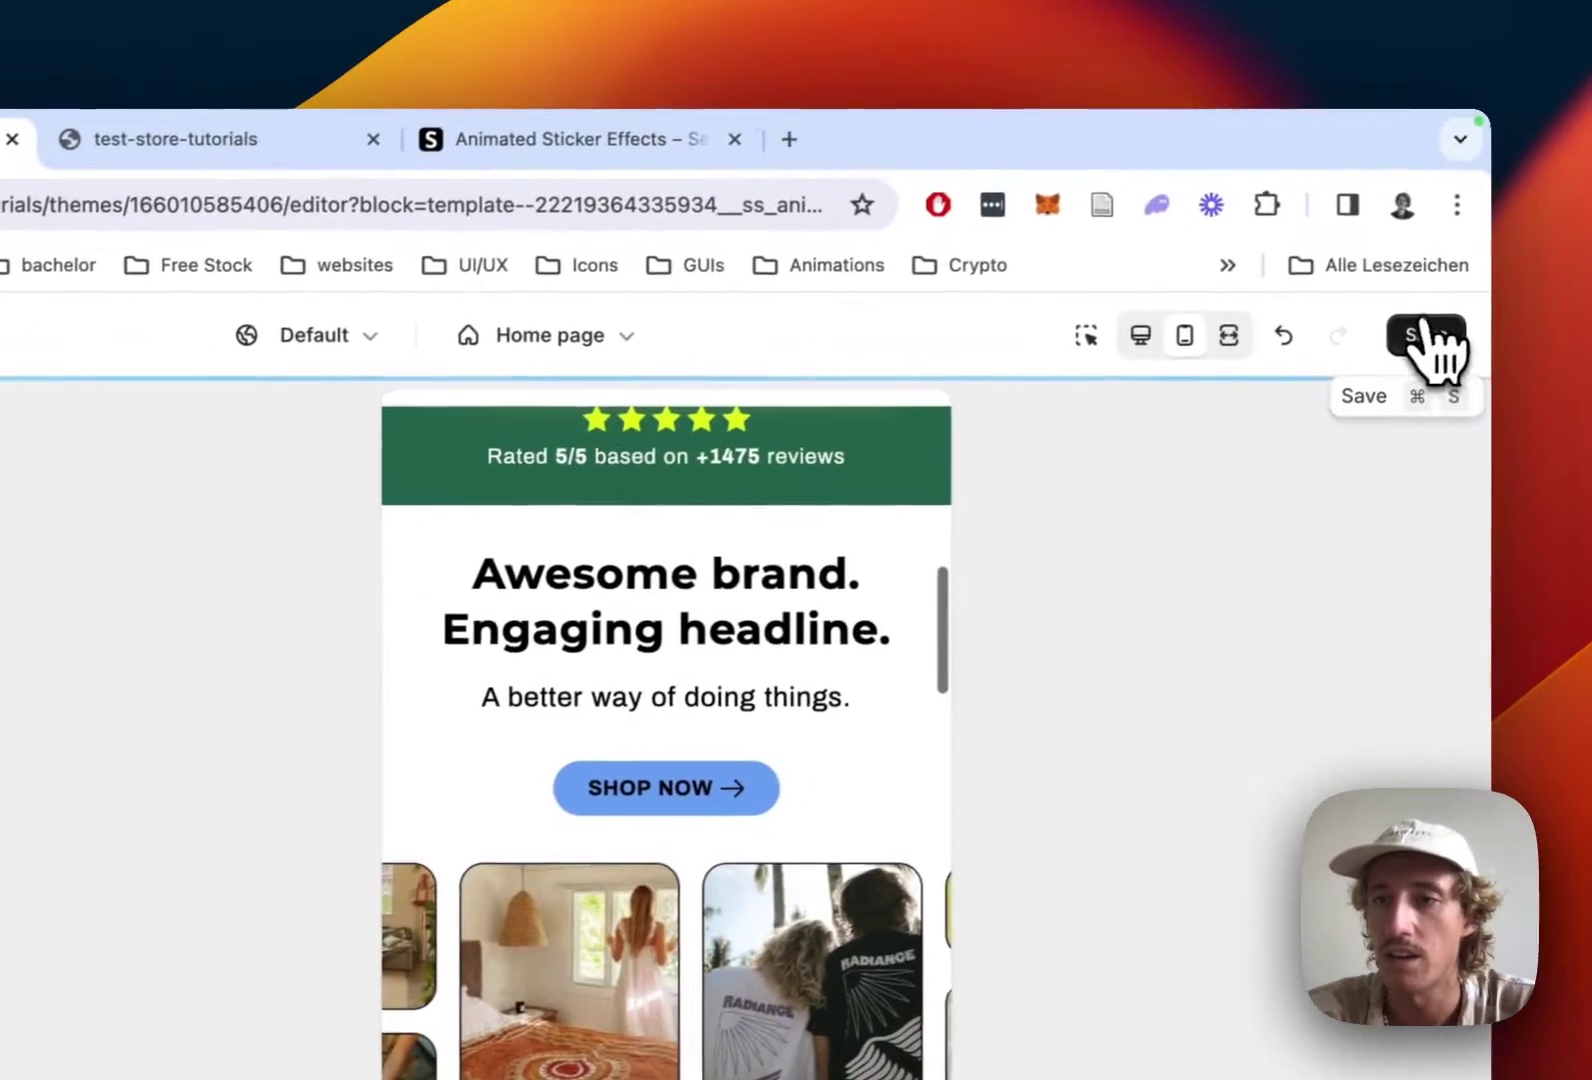
# - Save the sticker changes, restore the desktop preview, and go back to the Home page section list
pyautogui.click(1507, 309)
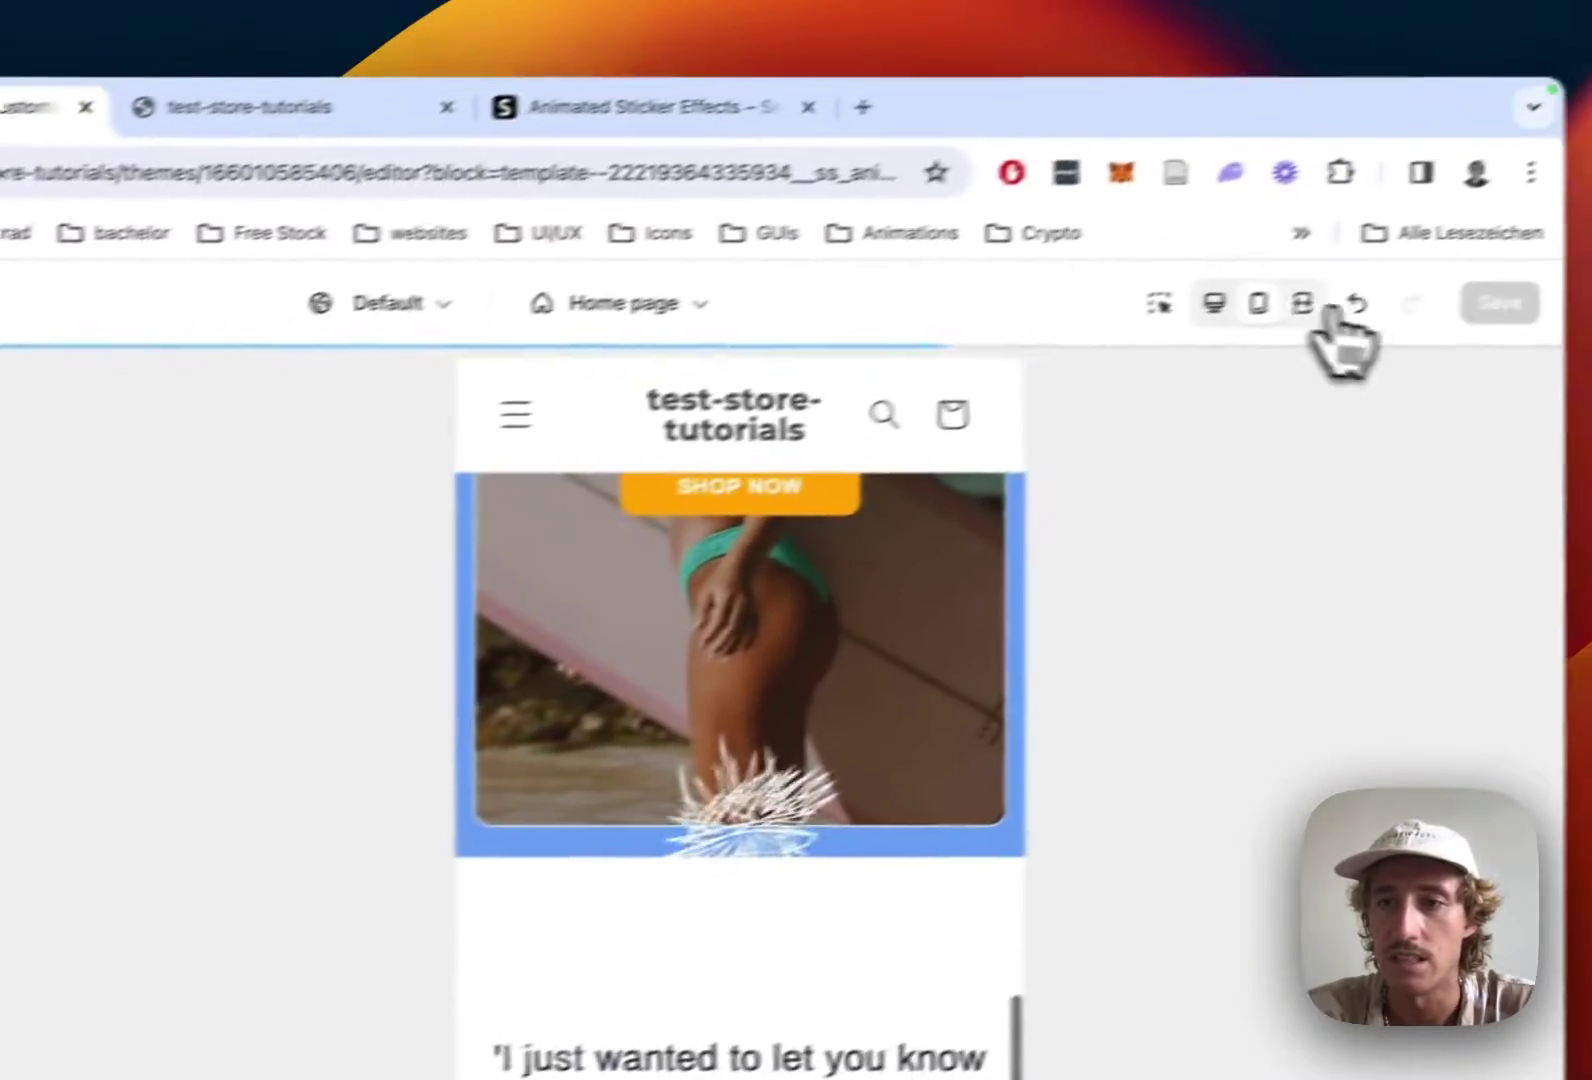
pyautogui.click(1589, 184)
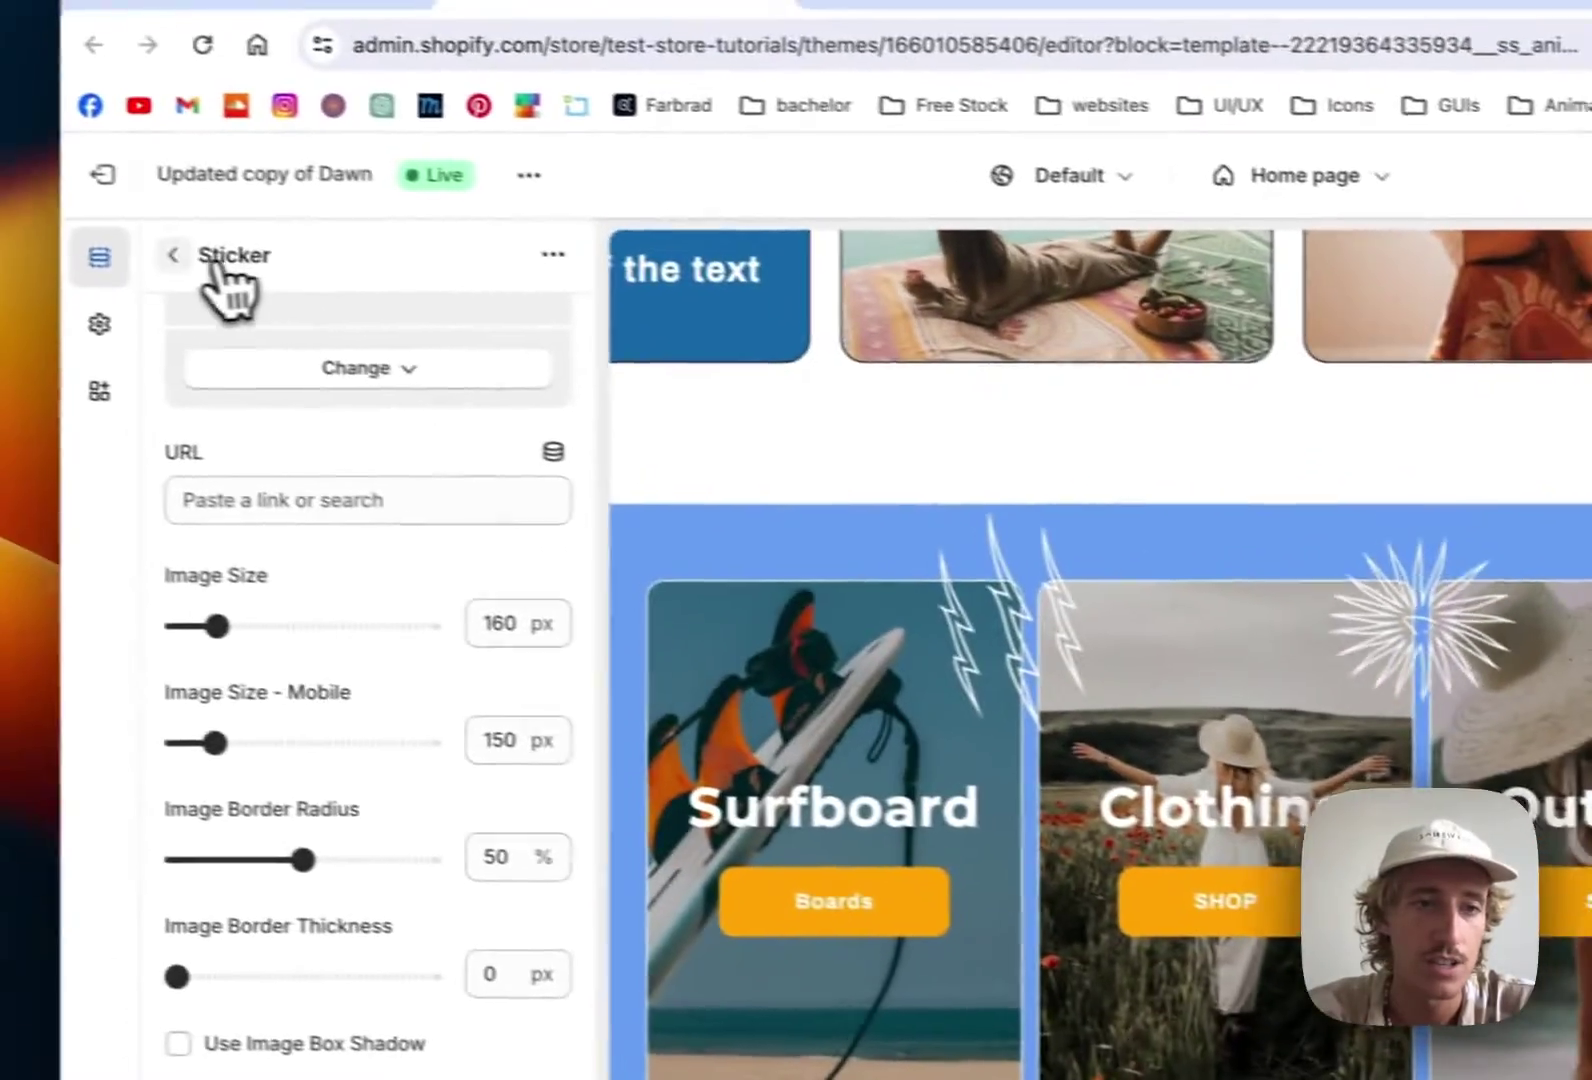
pyautogui.click(212, 264)
pyautogui.scroll(-6, 373, 805)
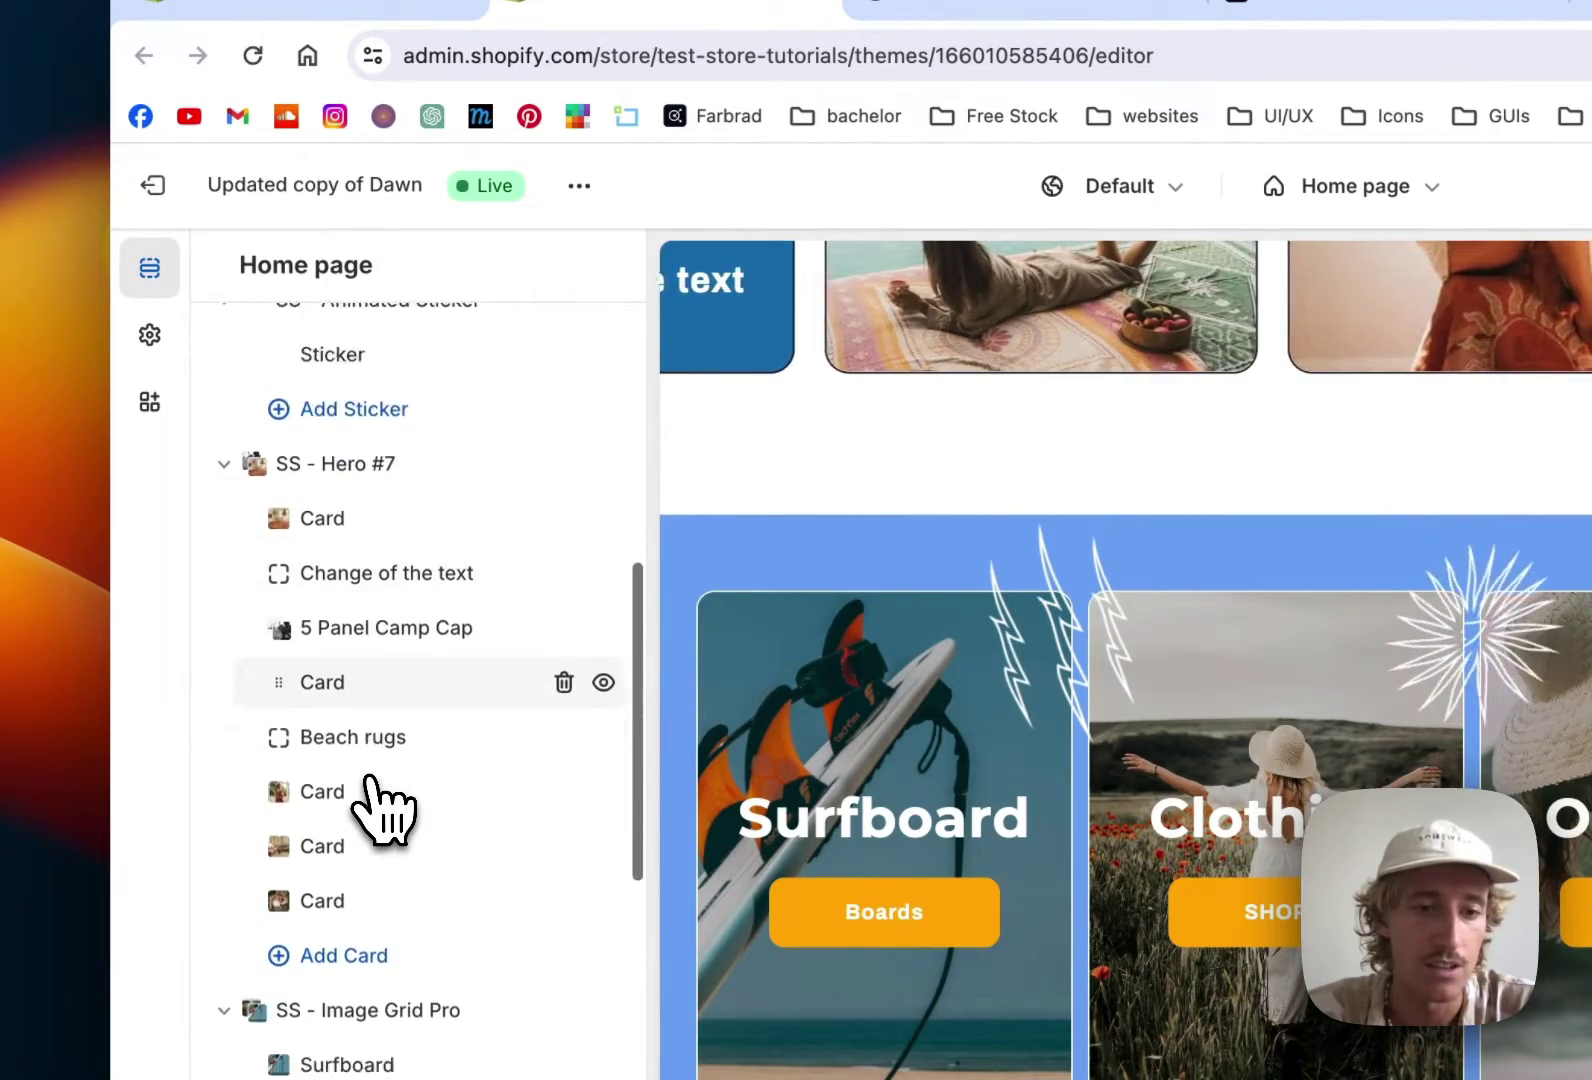
pyautogui.scroll(-10, 370, 790)
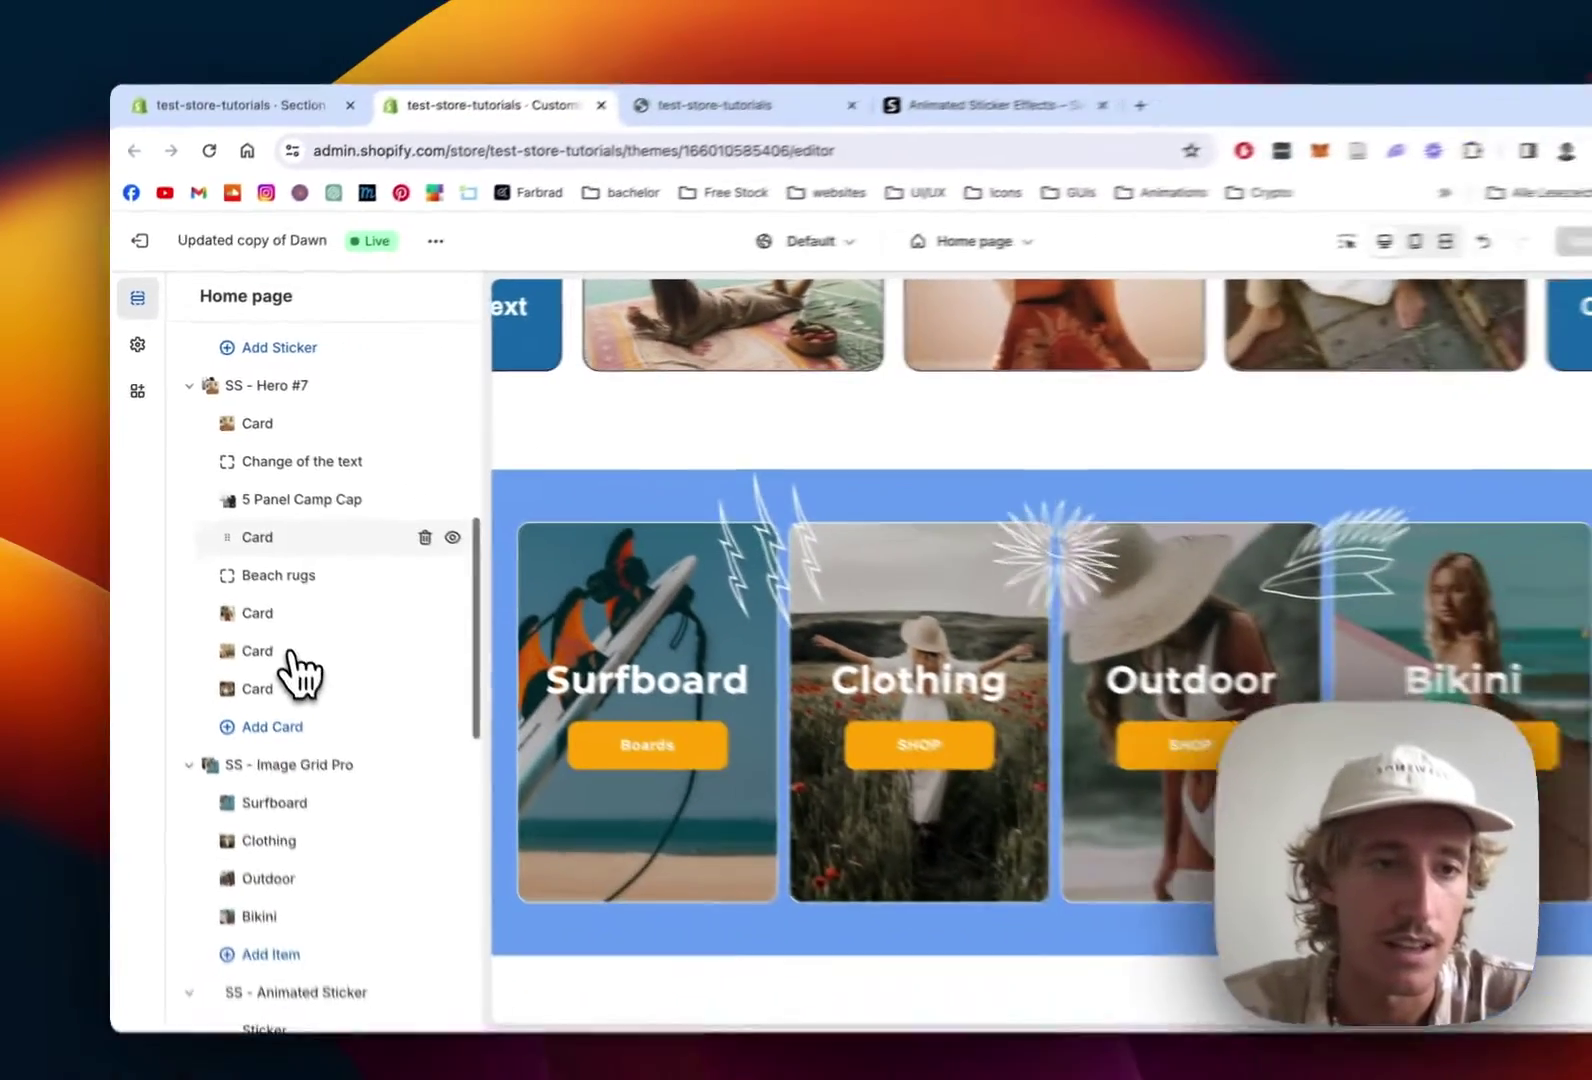
pyautogui.scroll(-1, 277, 640)
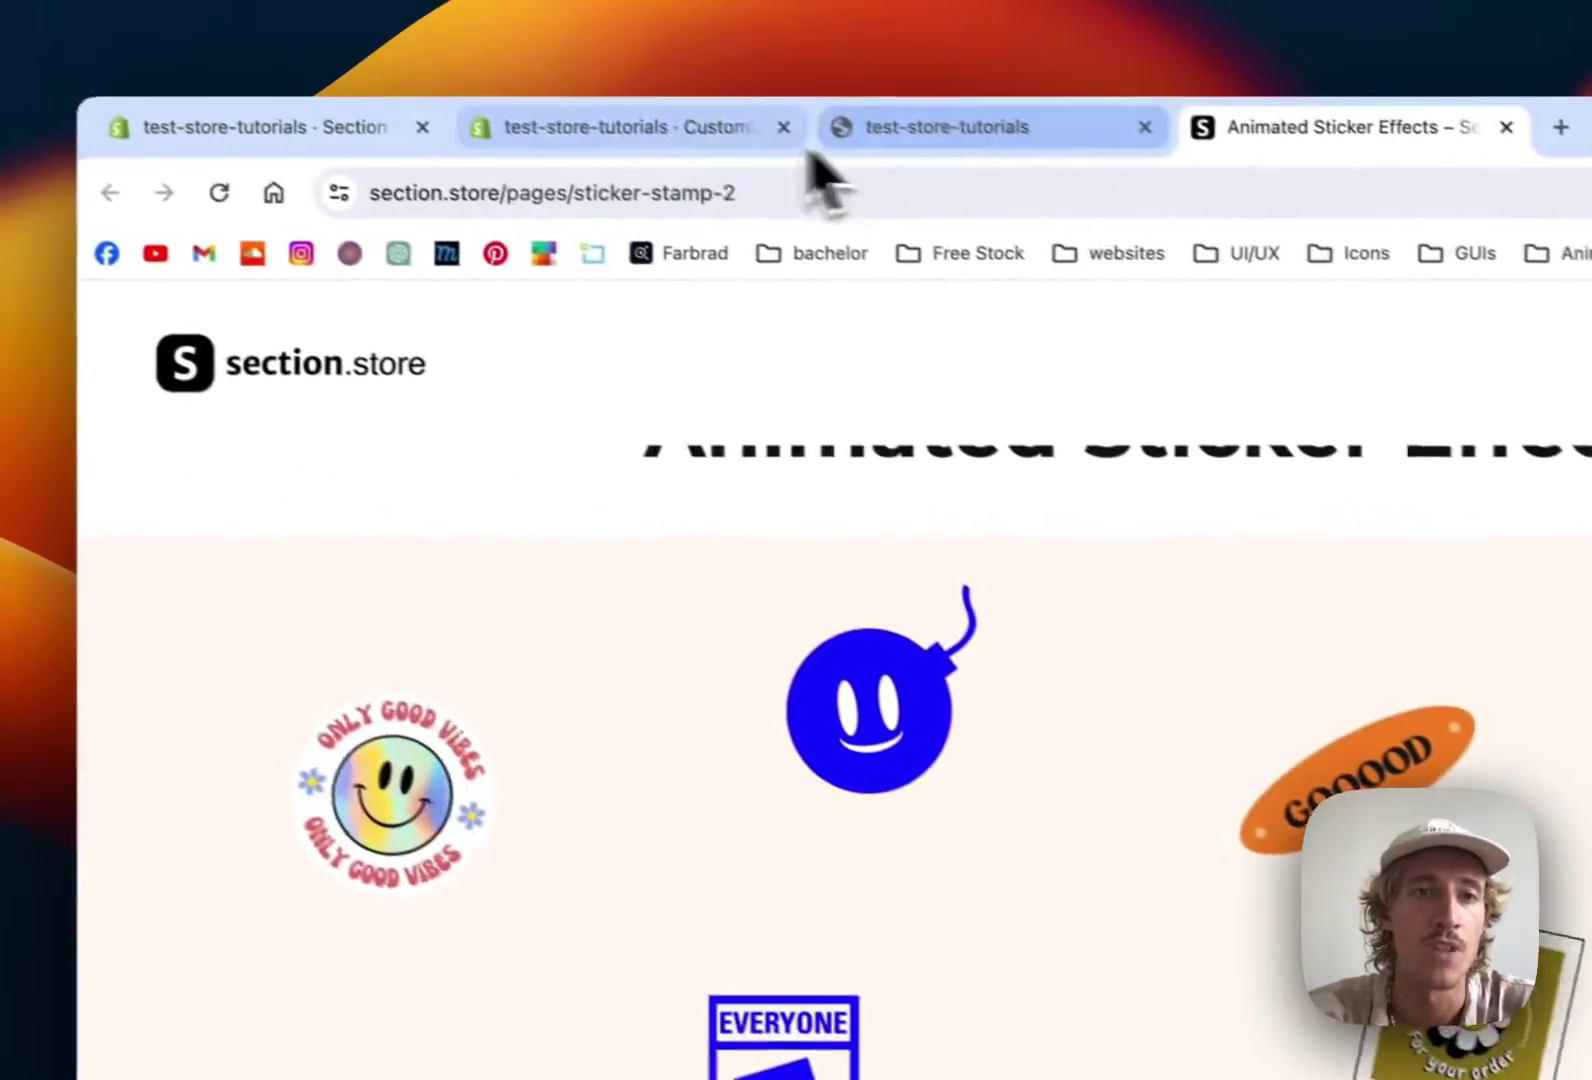
# - Open the live storefront from the theme editor's View option to see the spinning sun sticker
pyautogui.click(350, 18)
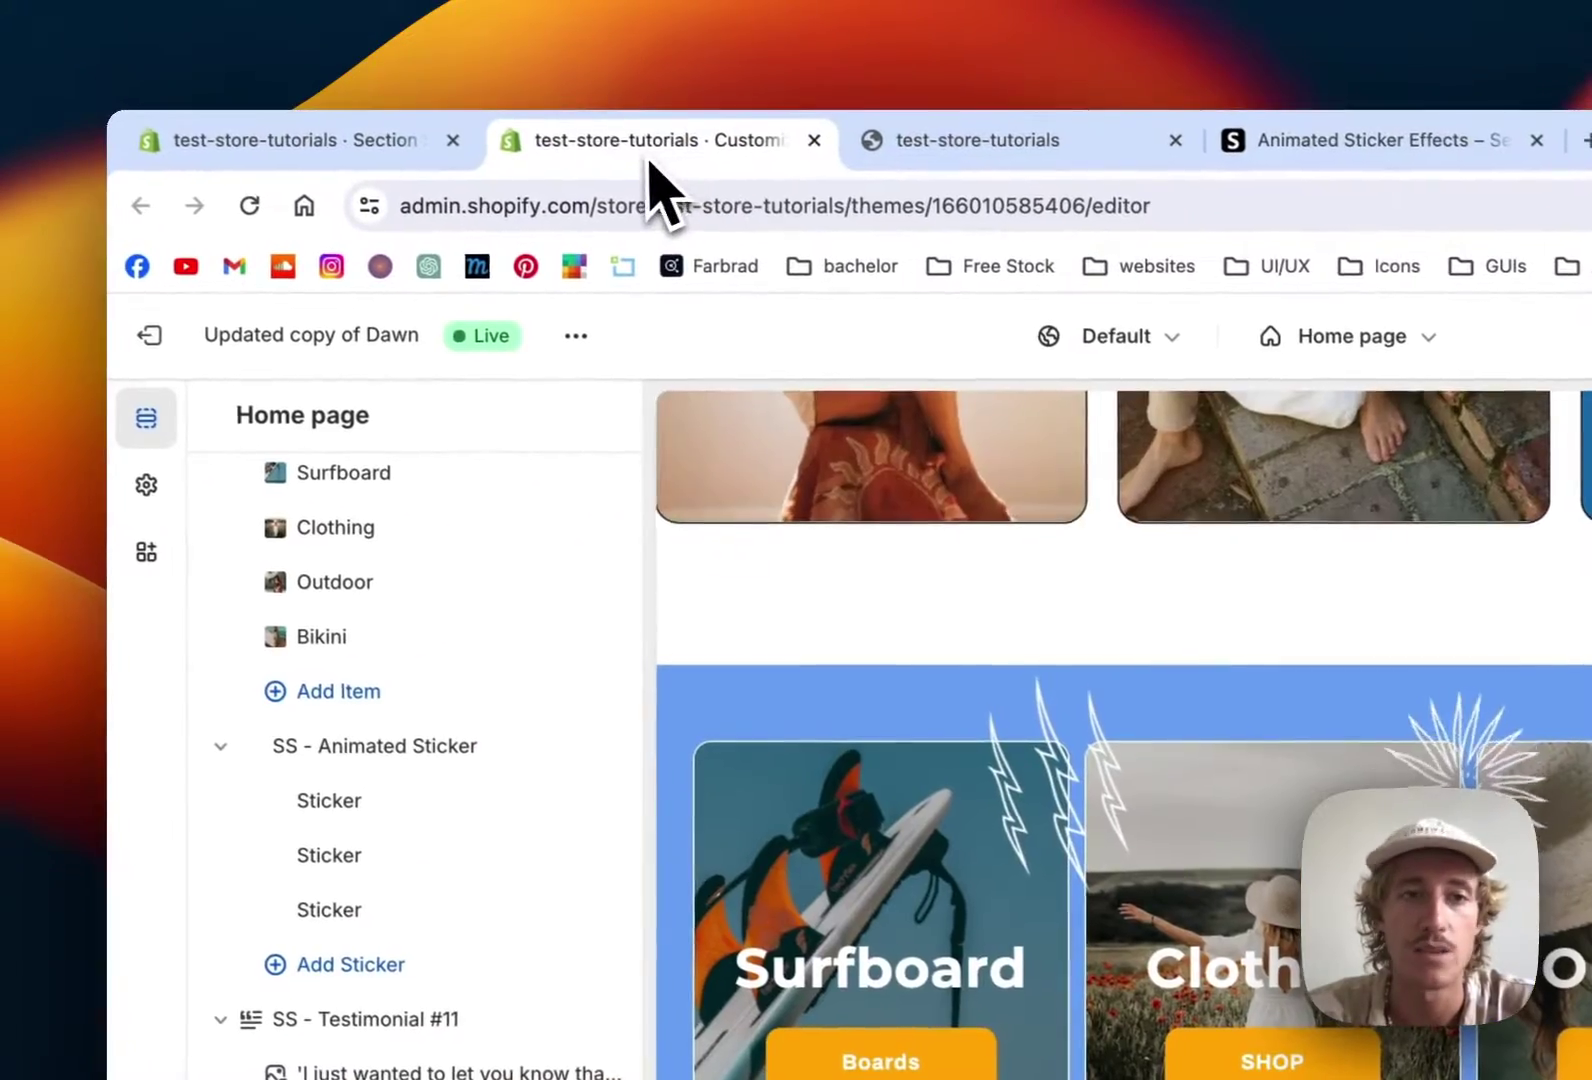
pyautogui.click(578, 337)
pyautogui.click(398, 645)
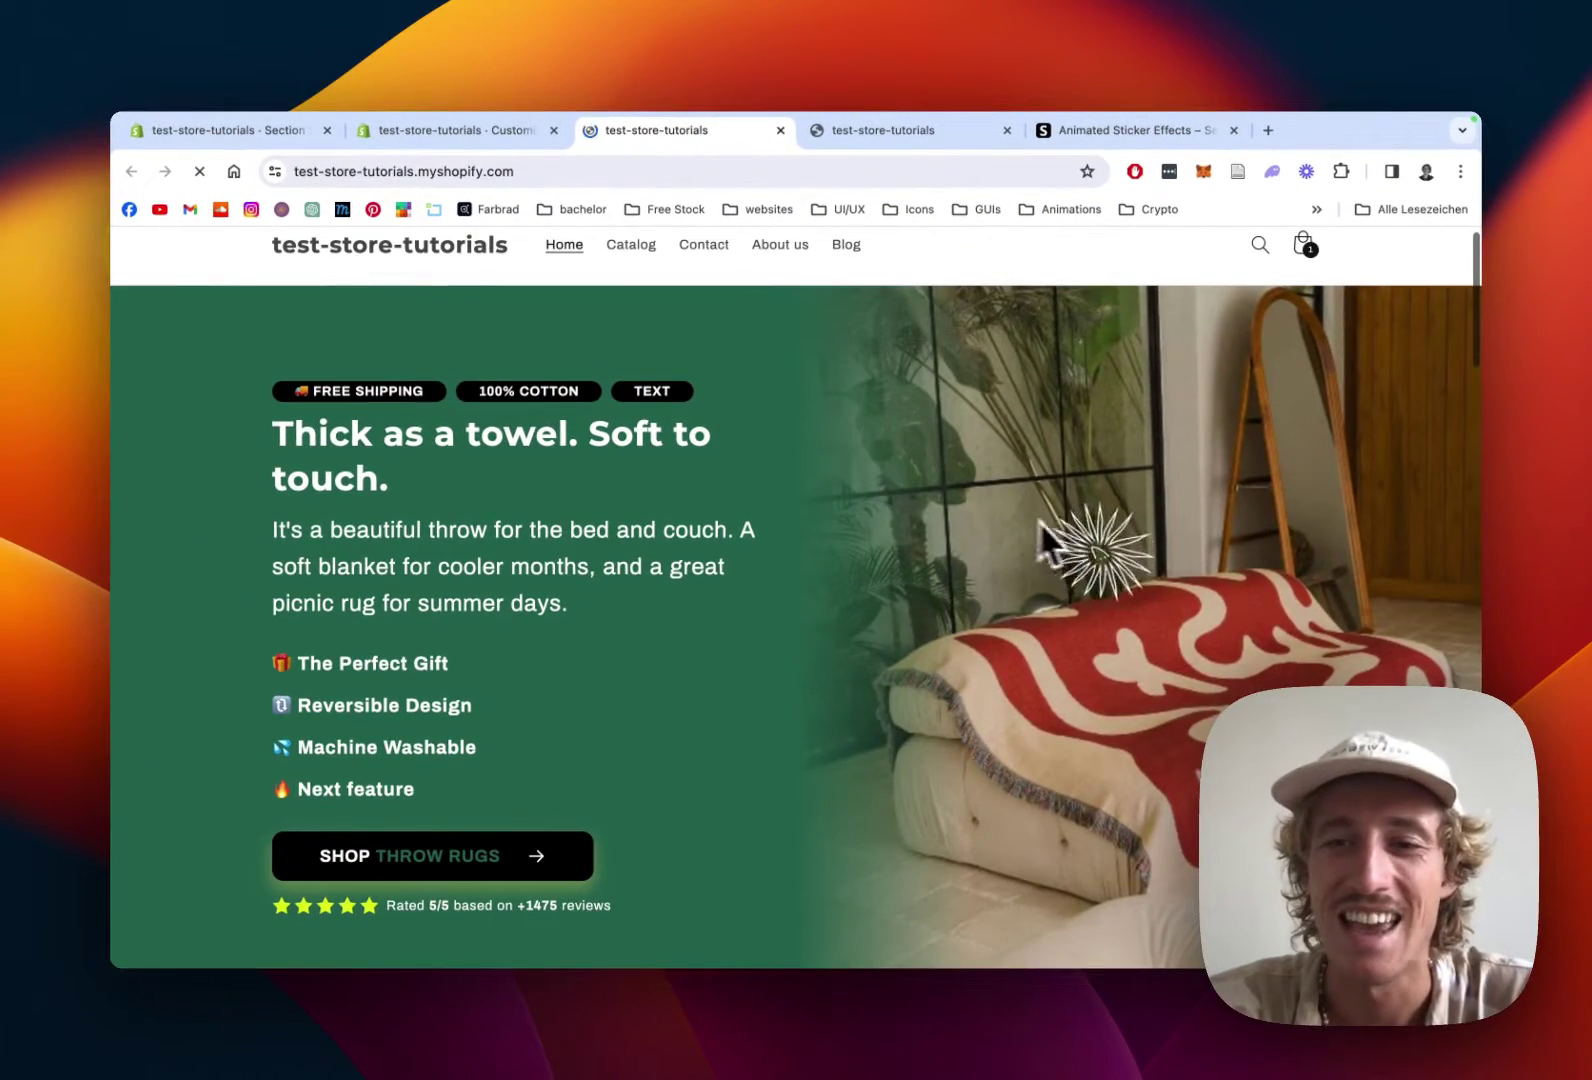
pyautogui.scroll(-1, 1006, 512)
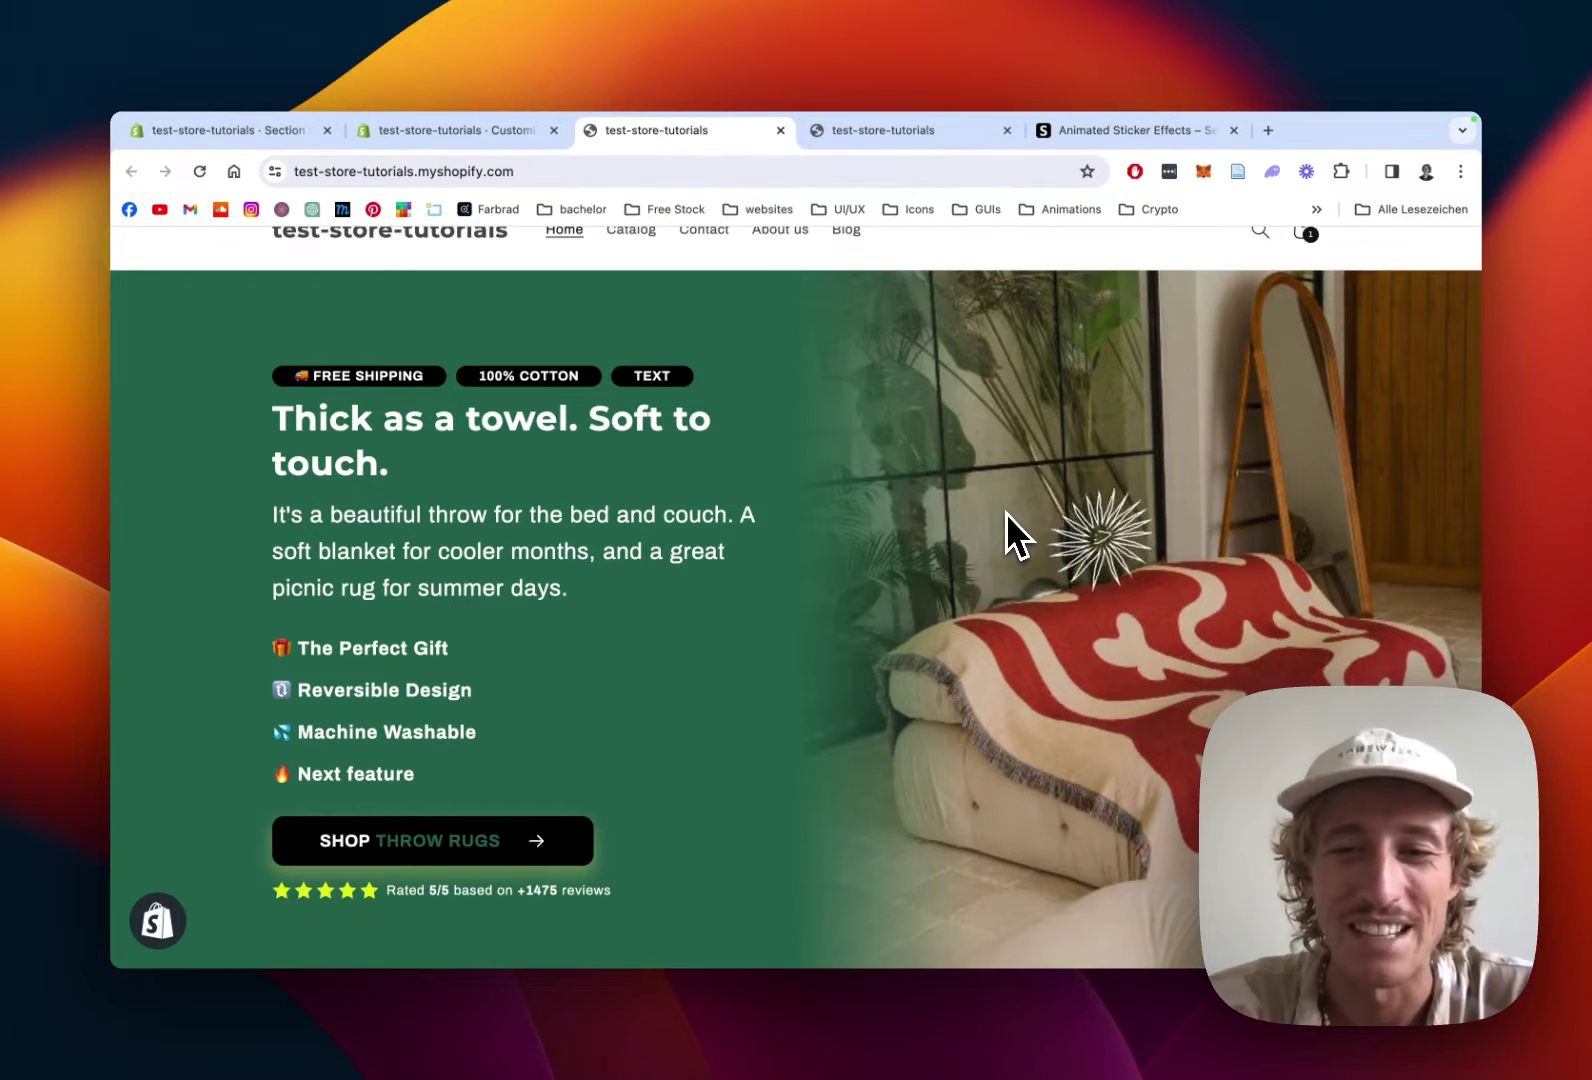